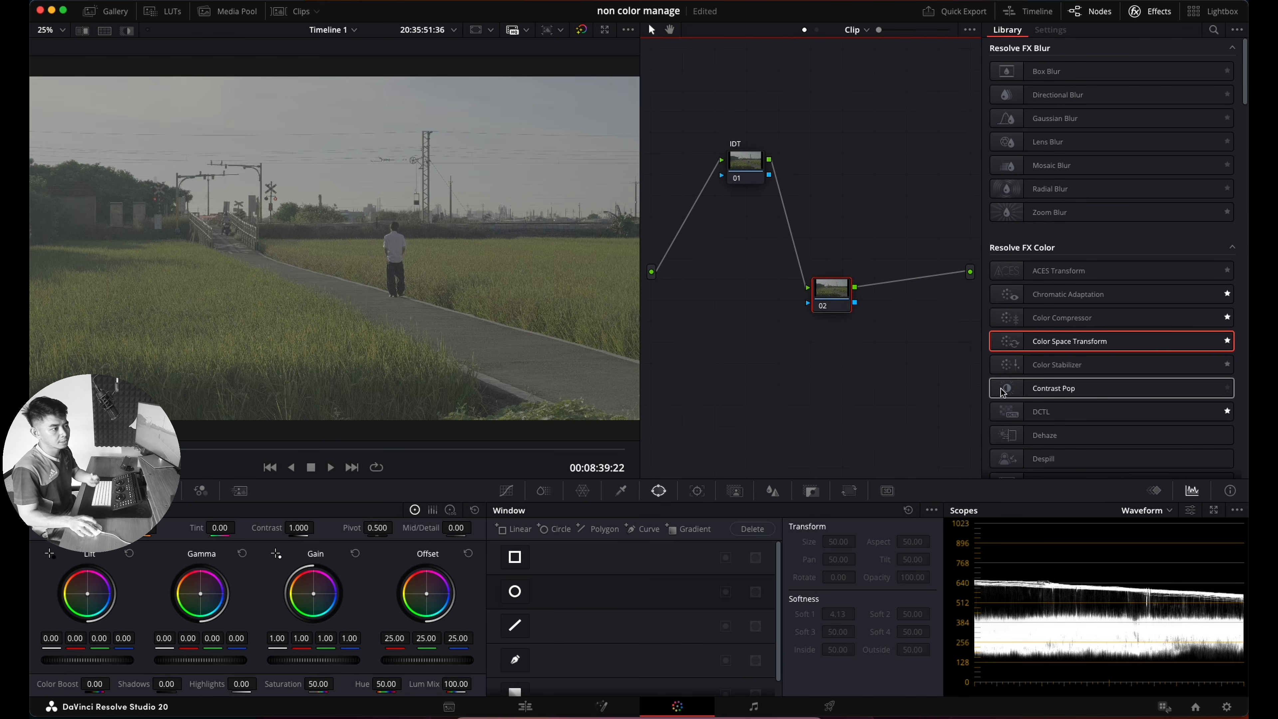
Step: Label node 02 as ODT
right_click(836, 298)
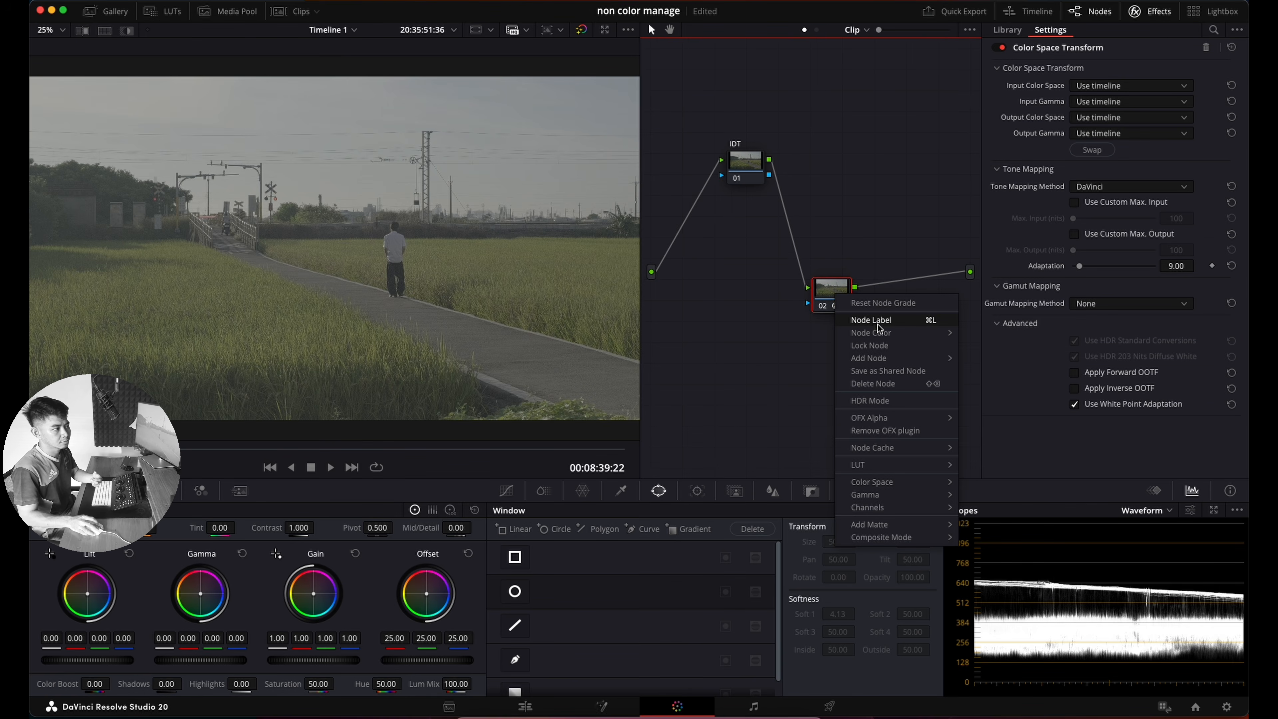
left_click(879, 322)
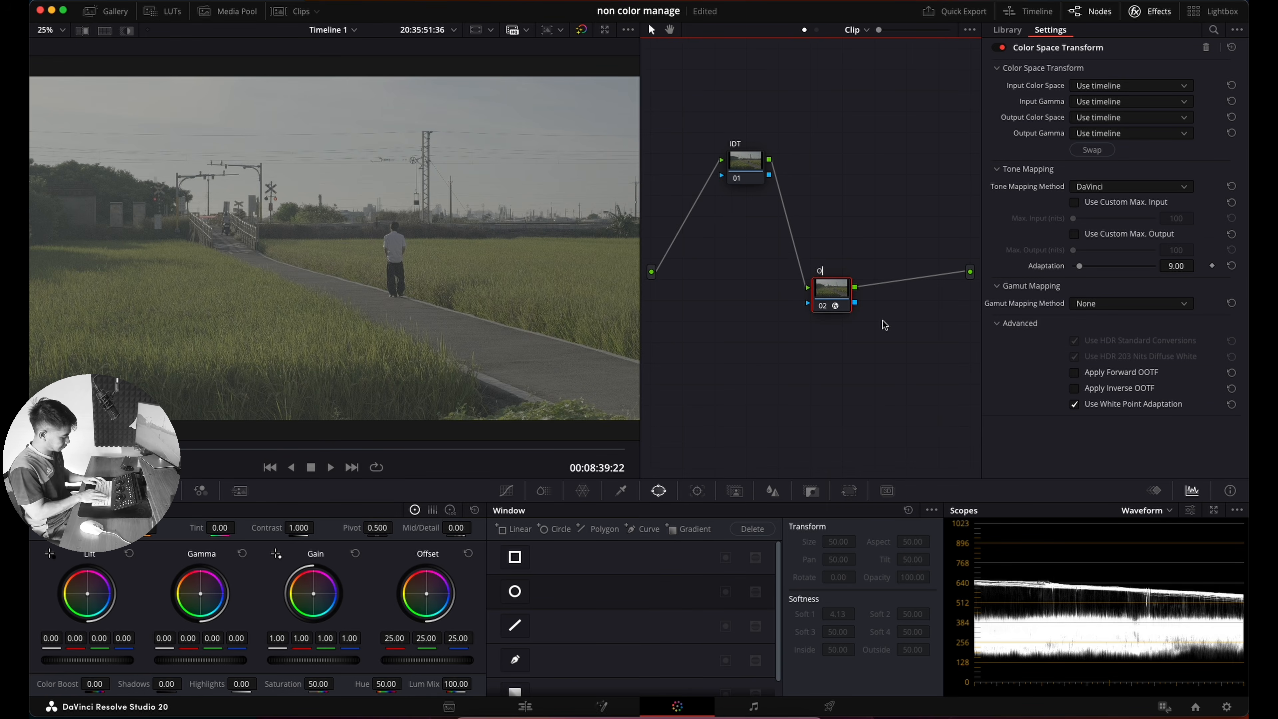
key("Return")
Step: Apply a Color Space Transform to the IDT node with input color space Rec.2020 and input gamma Fujifilm F-Log2
left_click(762, 182)
left_click_drag(1120, 343, 745, 167)
left_click(1129, 87)
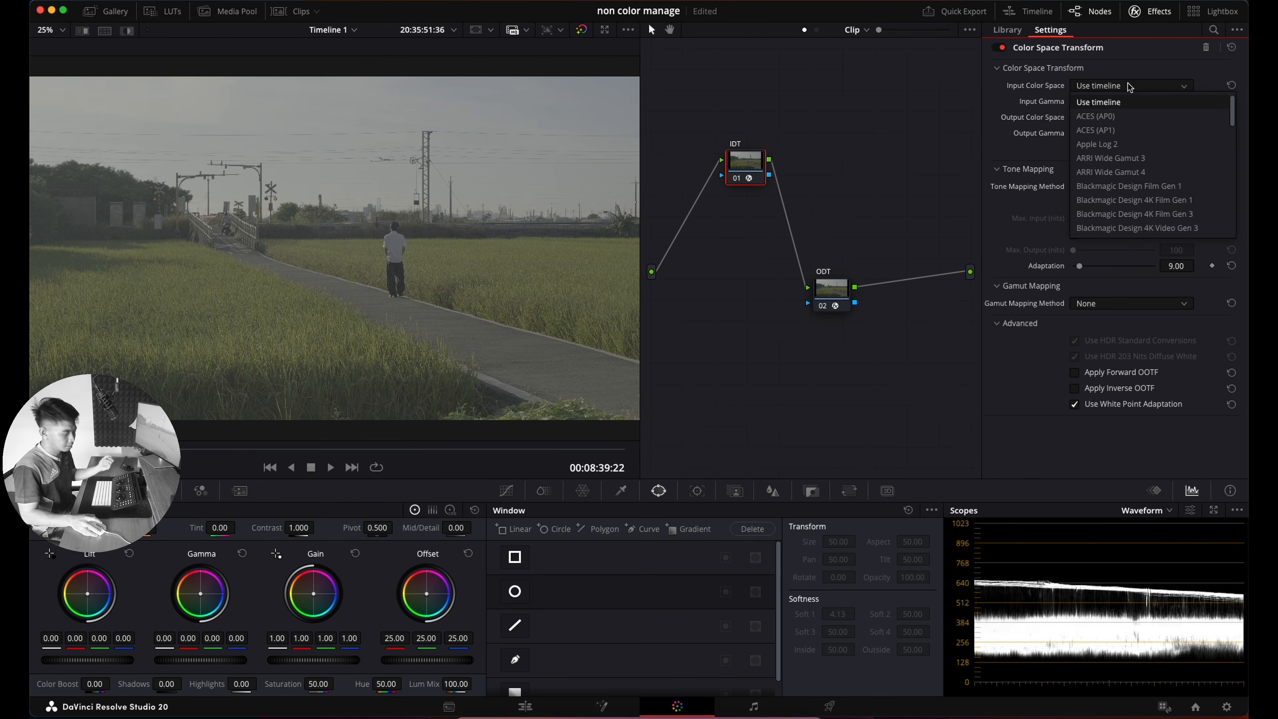
scroll(1122, 196, "down", 10)
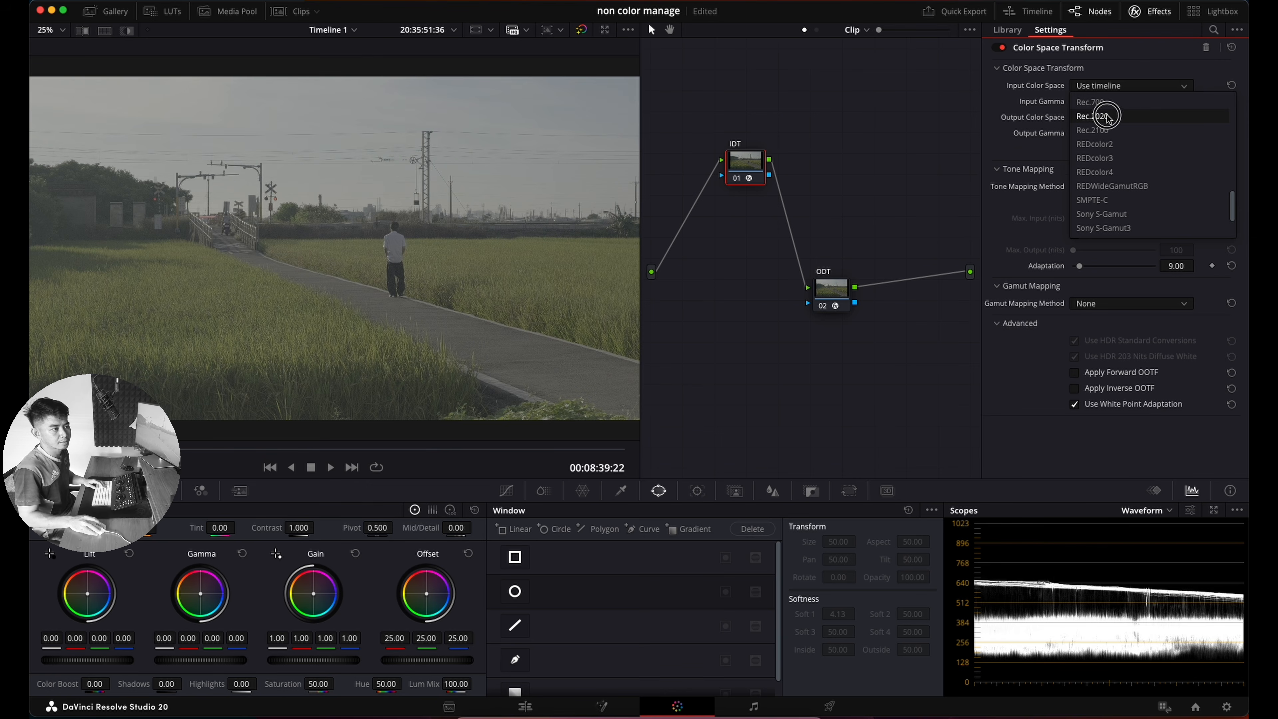
left_click(1097, 116)
left_click(1107, 101)
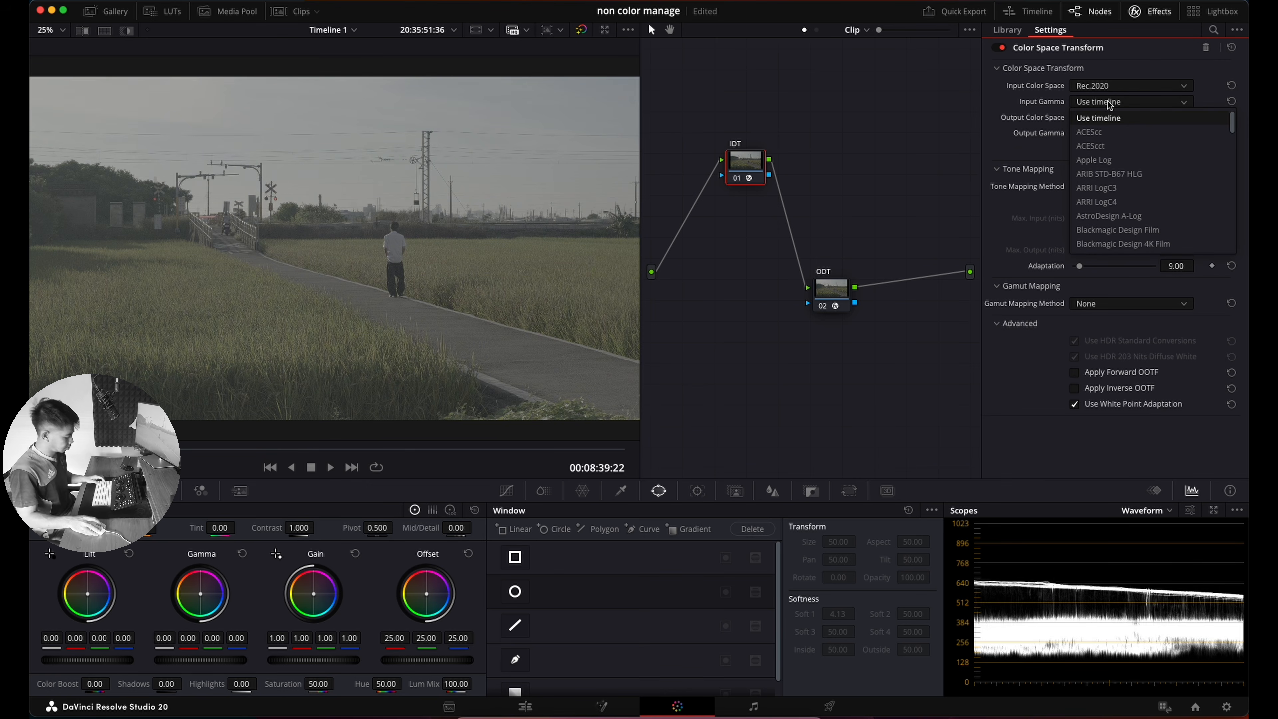
scroll(1113, 201, "down", 5)
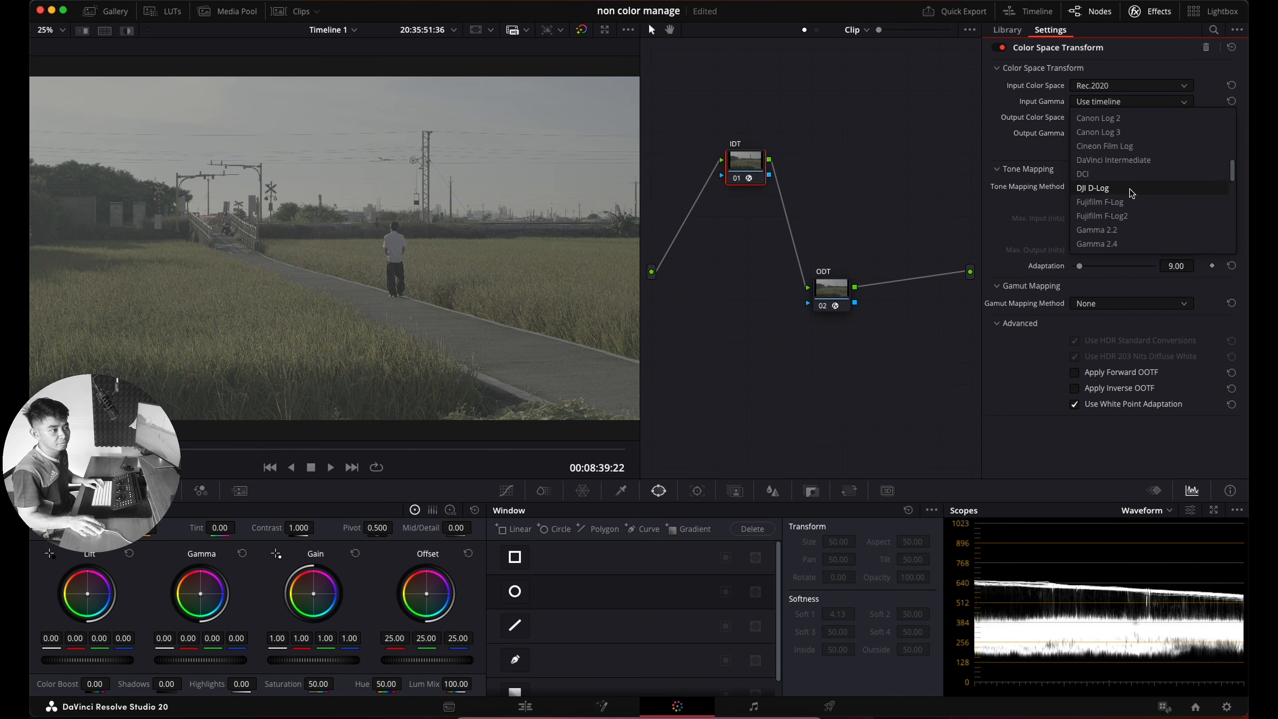
left_click(1132, 217)
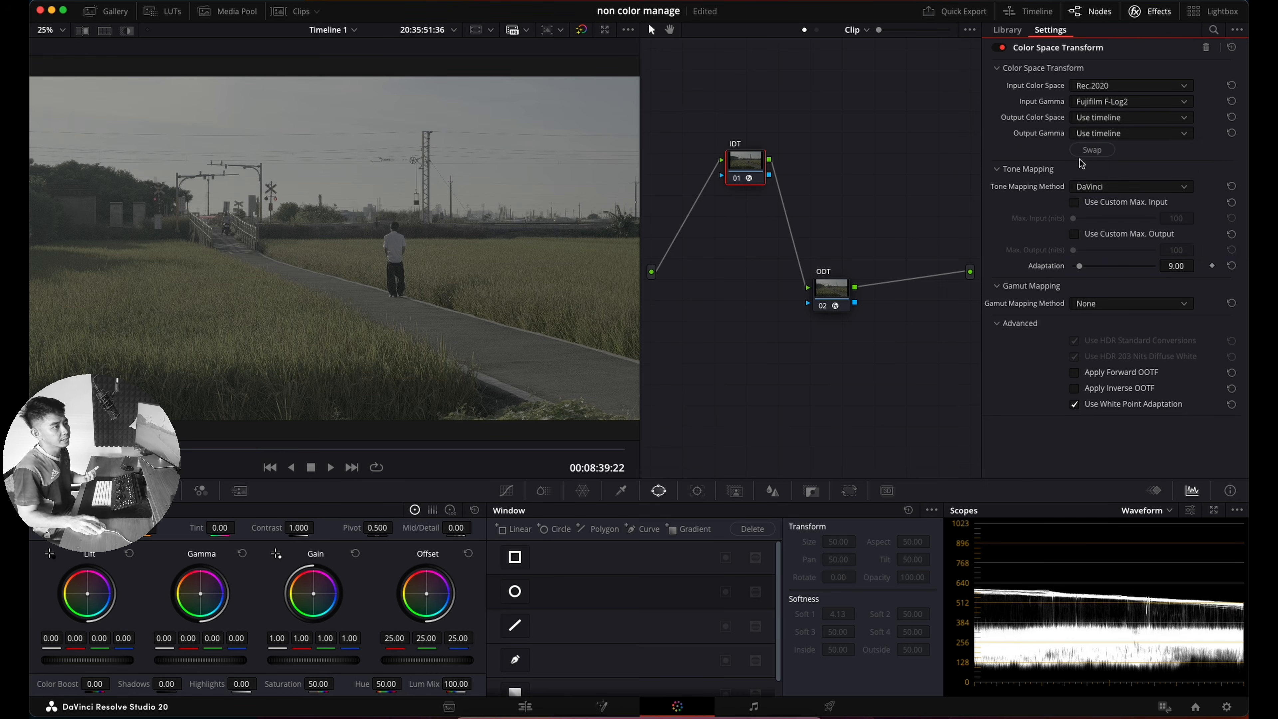
Step: Set the IDT transform's output to DaVinci Wide Gamut and DaVinci Intermediate, with the tone mapping method set to None
left_click(1113, 117)
scroll(1117, 215, "down", 3)
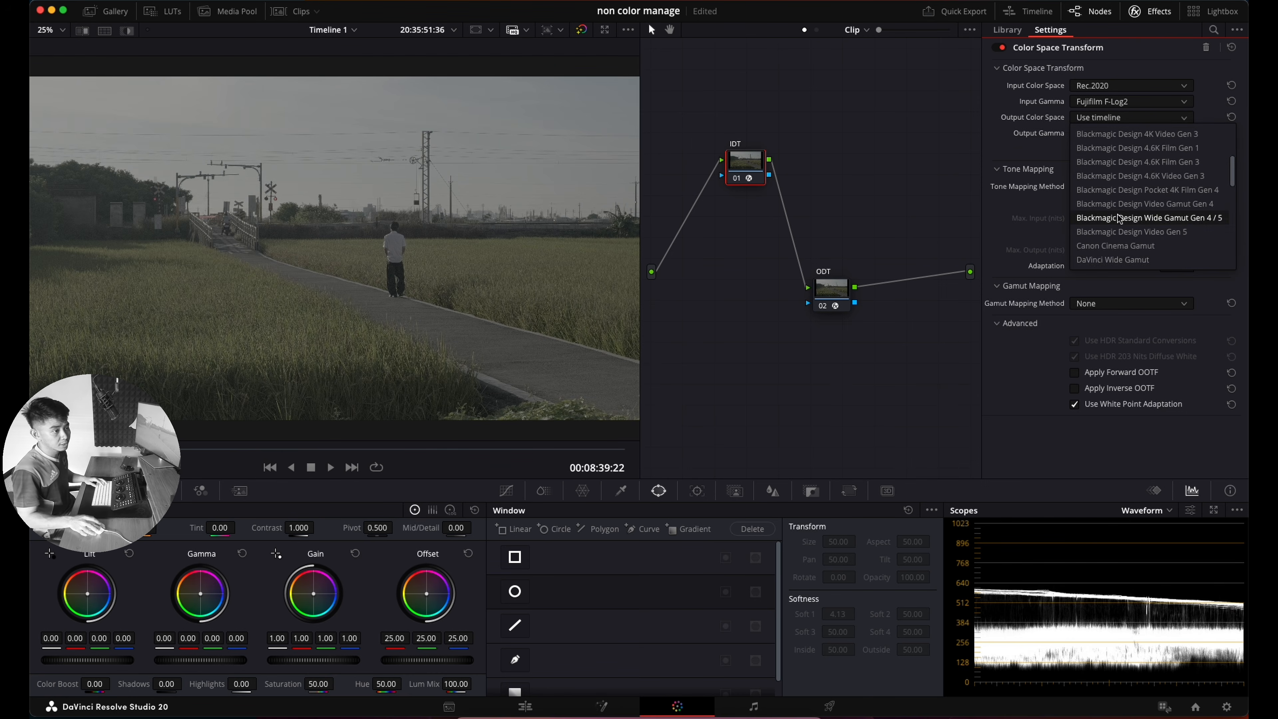
left_click(1118, 250)
left_click(1122, 135)
left_click(1097, 248)
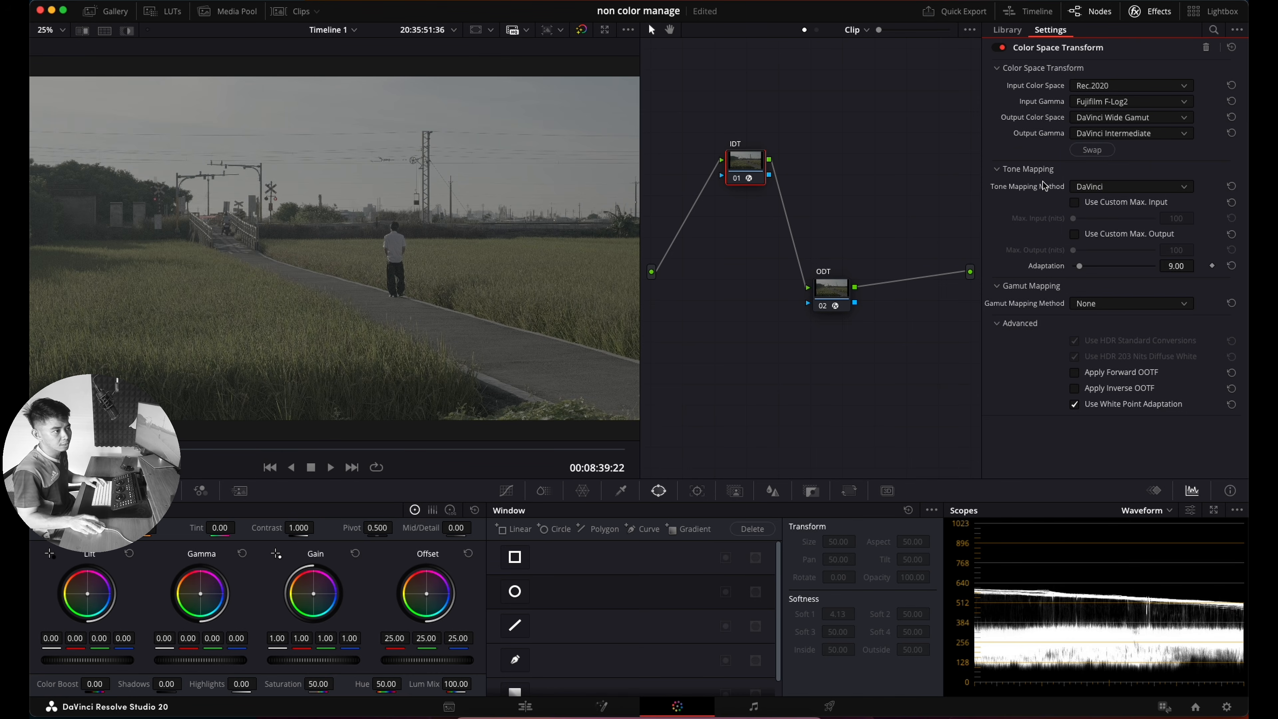
left_click(1123, 189)
left_click(1101, 204)
Step: Set the ODT node's input color space to DaVinci Wide Gamut and its input gamma to DaVinci Intermediate
left_click(833, 291)
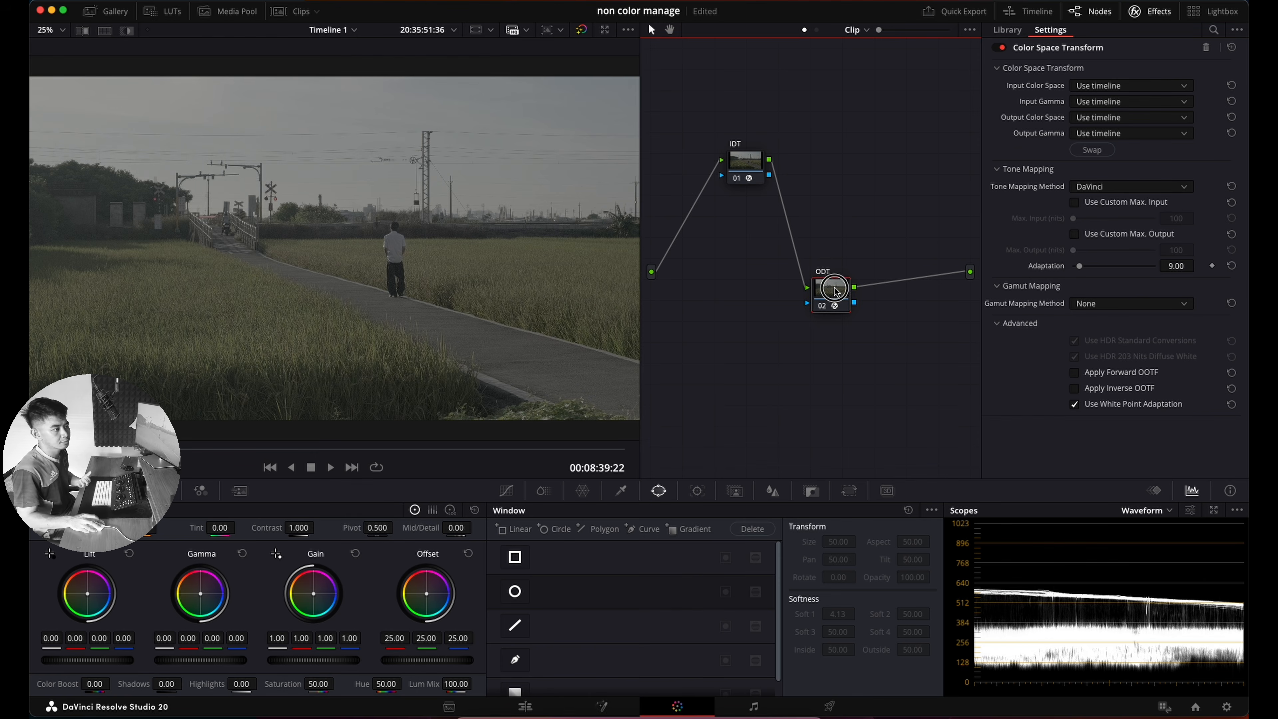
left_click(765, 167)
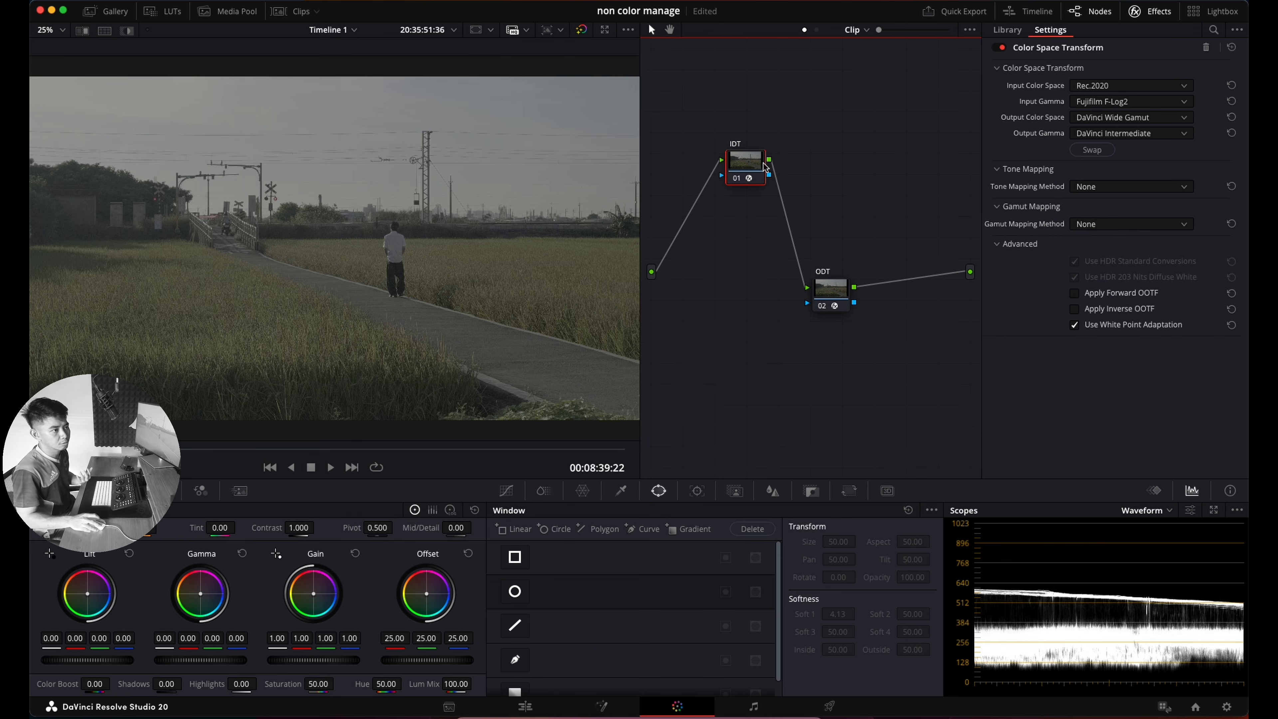
left_click(833, 291)
left_click(1127, 85)
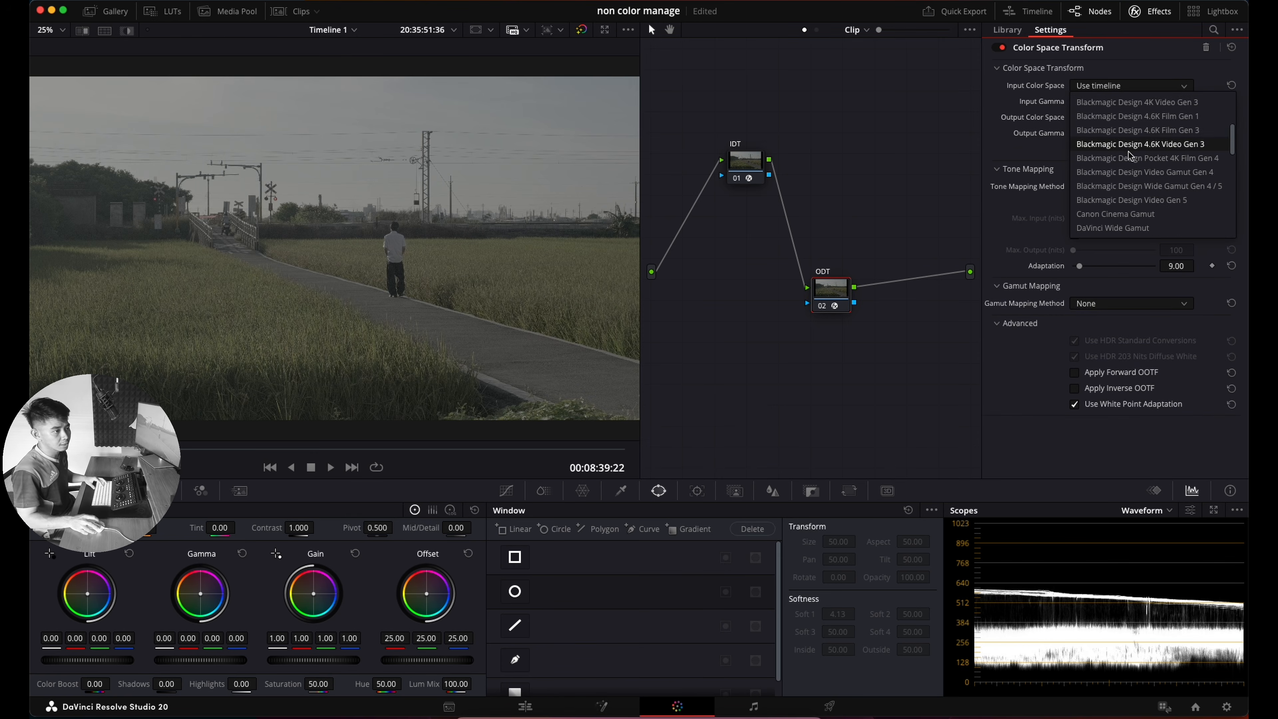
left_click(1118, 228)
left_click(1127, 104)
key("d")
left_click(1114, 242)
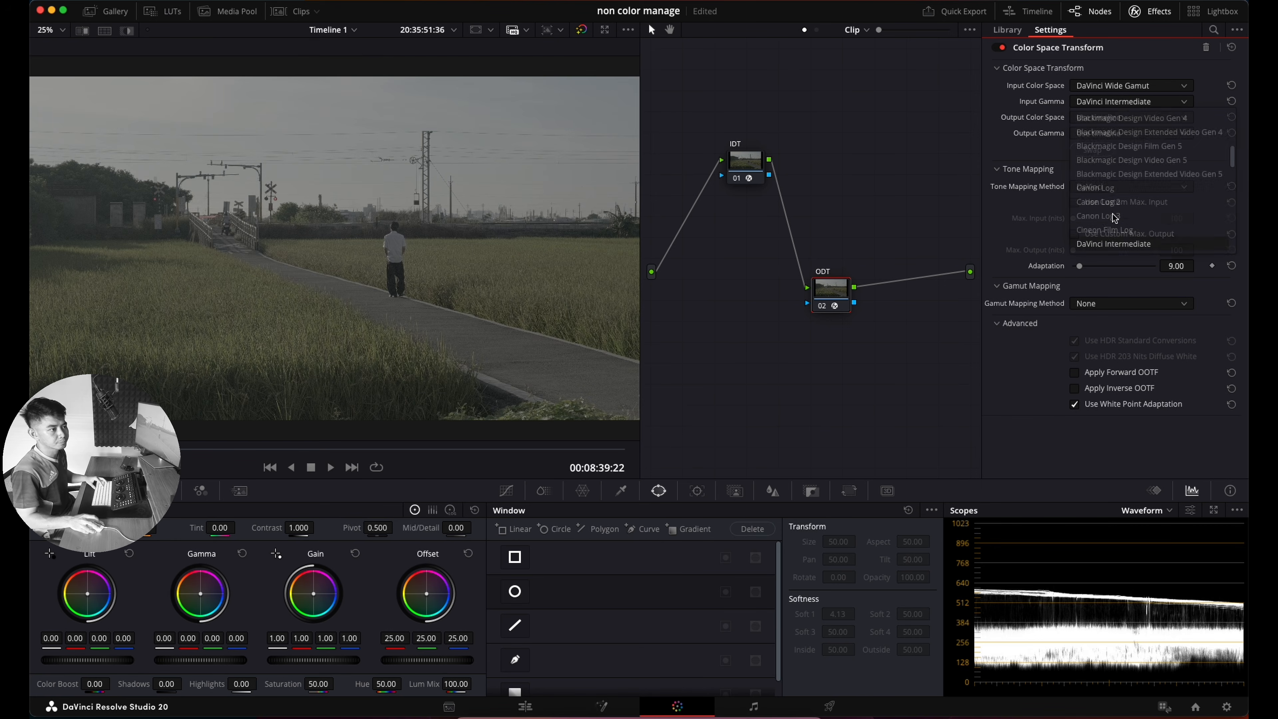
Step: Set the ODT node's output color space to Rec.709 and its output gamma to Gamma 2.2
left_click(1118, 117)
scroll(1098, 192, "down", 5)
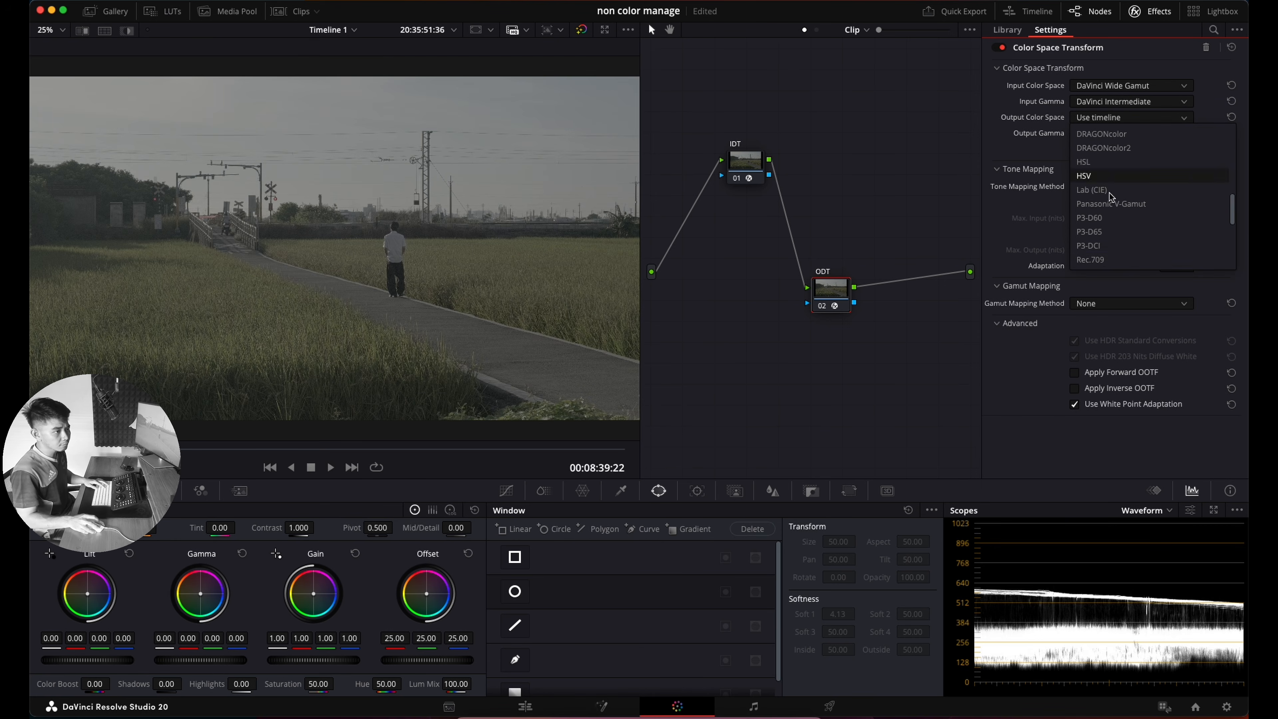
left_click(1097, 258)
left_click(1121, 133)
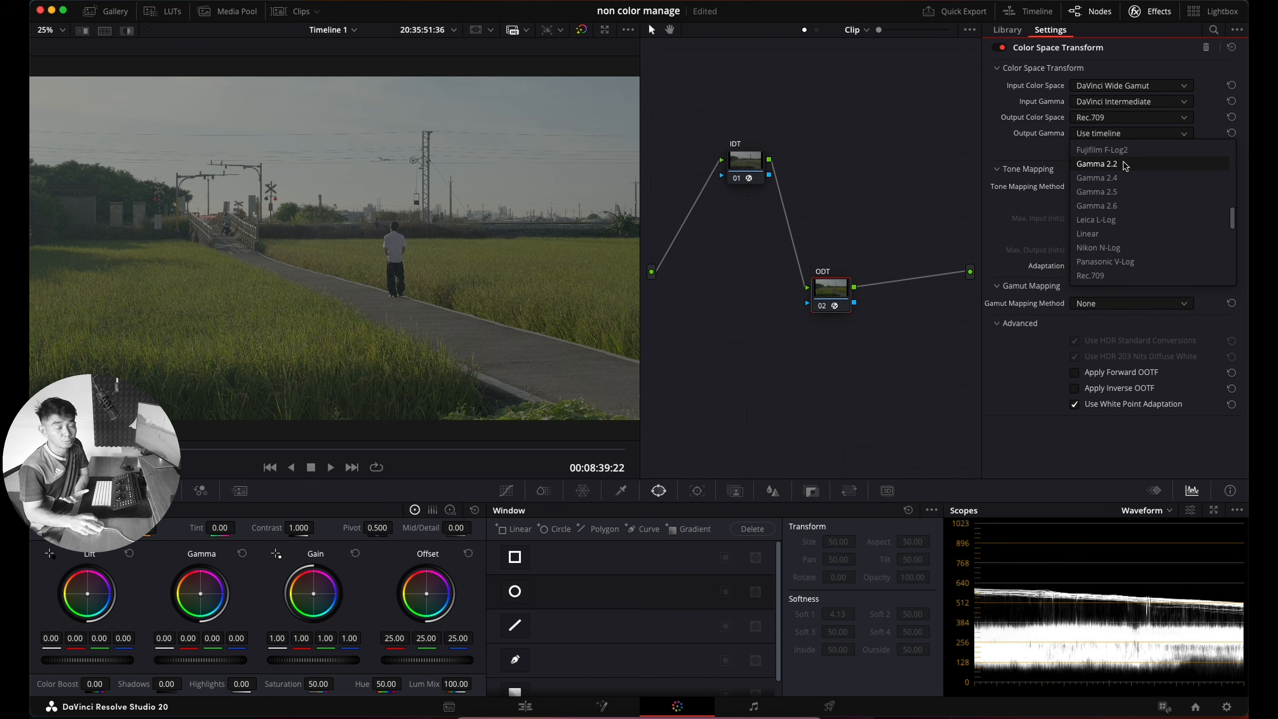
left_click(1125, 164)
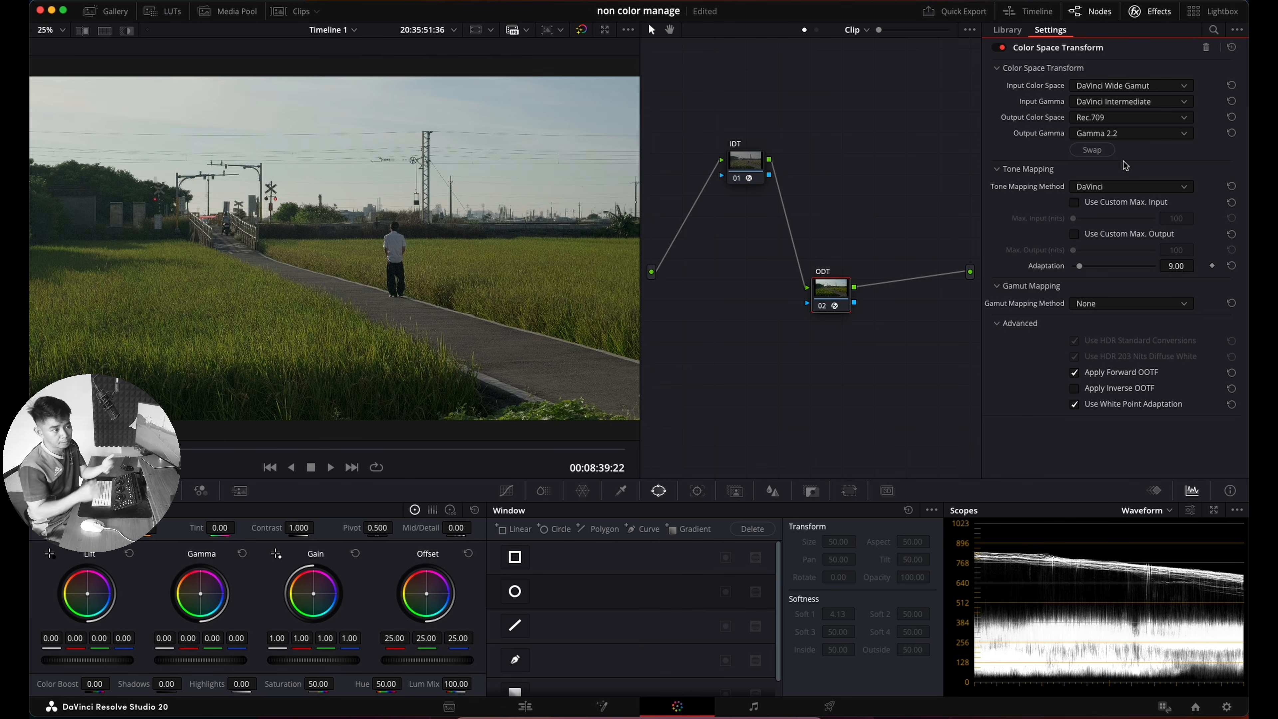
Step: Hide the effects library, add two serial nodes after the ODT node and space them out
left_click(1138, 11)
left_click(886, 305)
key("alt+s")
key("alt+s")
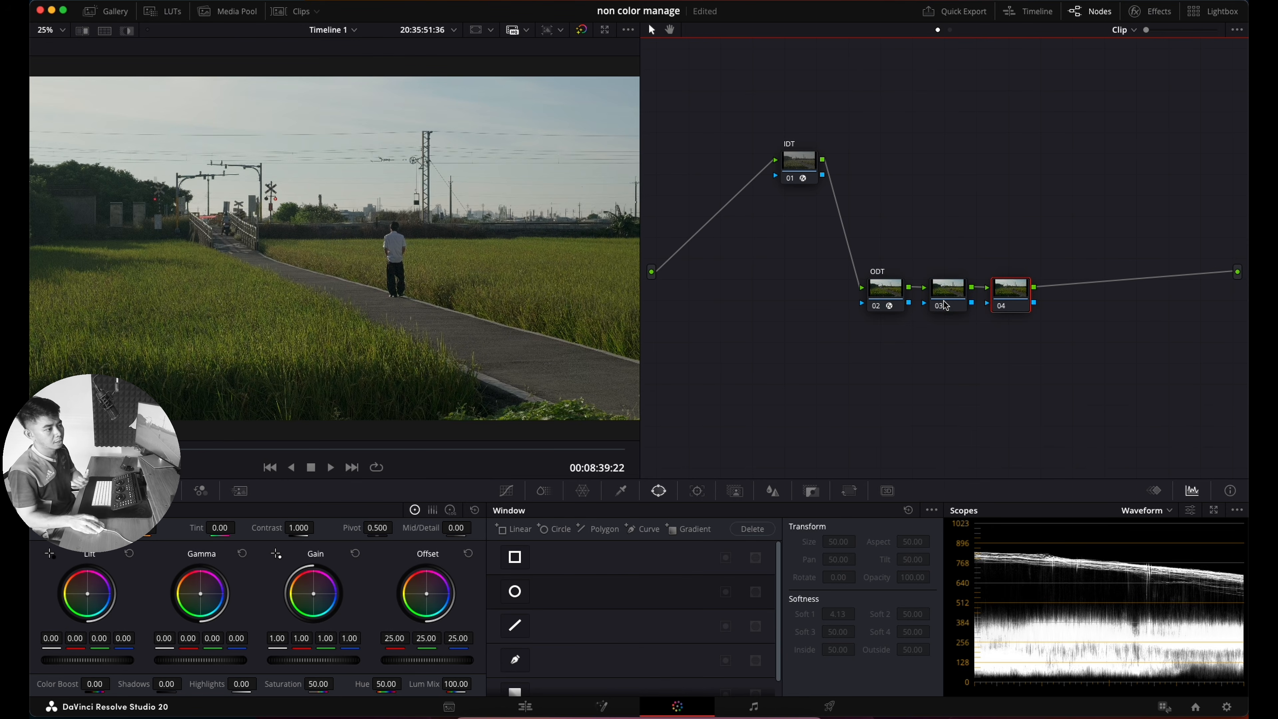
left_click_drag(1013, 302, 1027, 303)
left_click_drag(891, 305, 939, 298)
Step: Label the first node after ODT as Ceneon and the second as Kodak
right_click(939, 298)
left_click(963, 325)
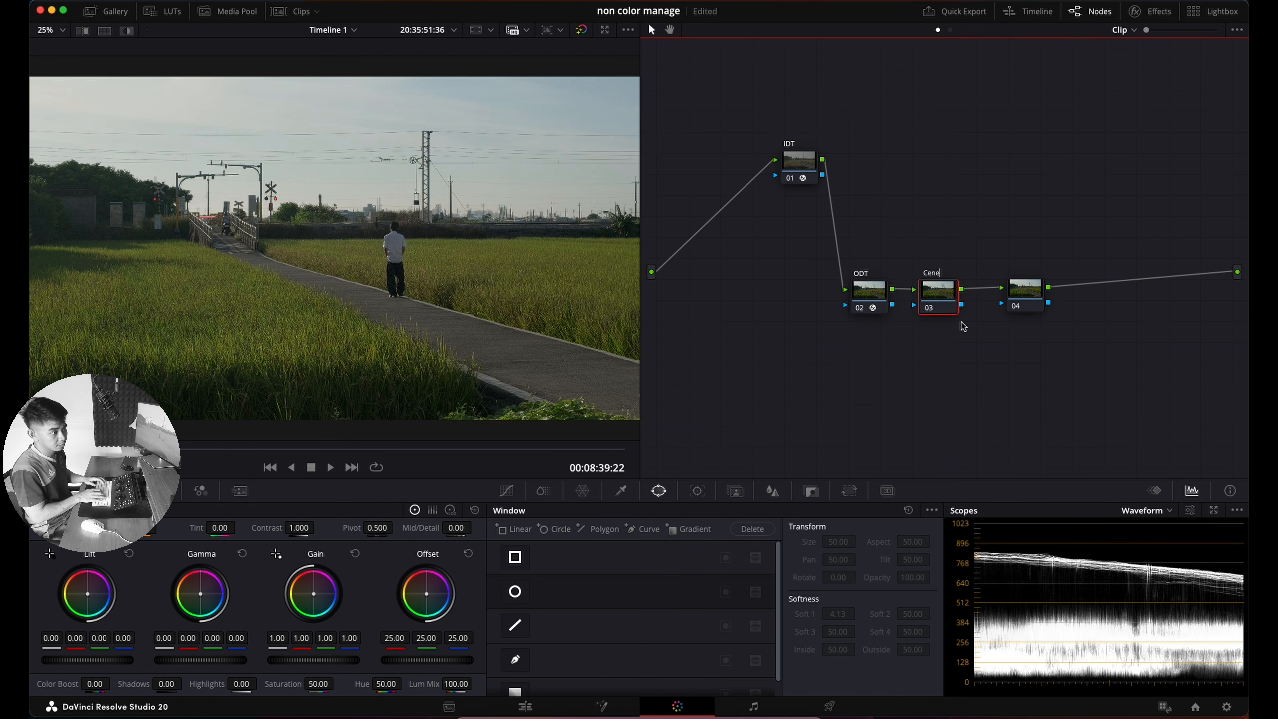
key("Return")
left_click(1024, 297)
right_click(1022, 296)
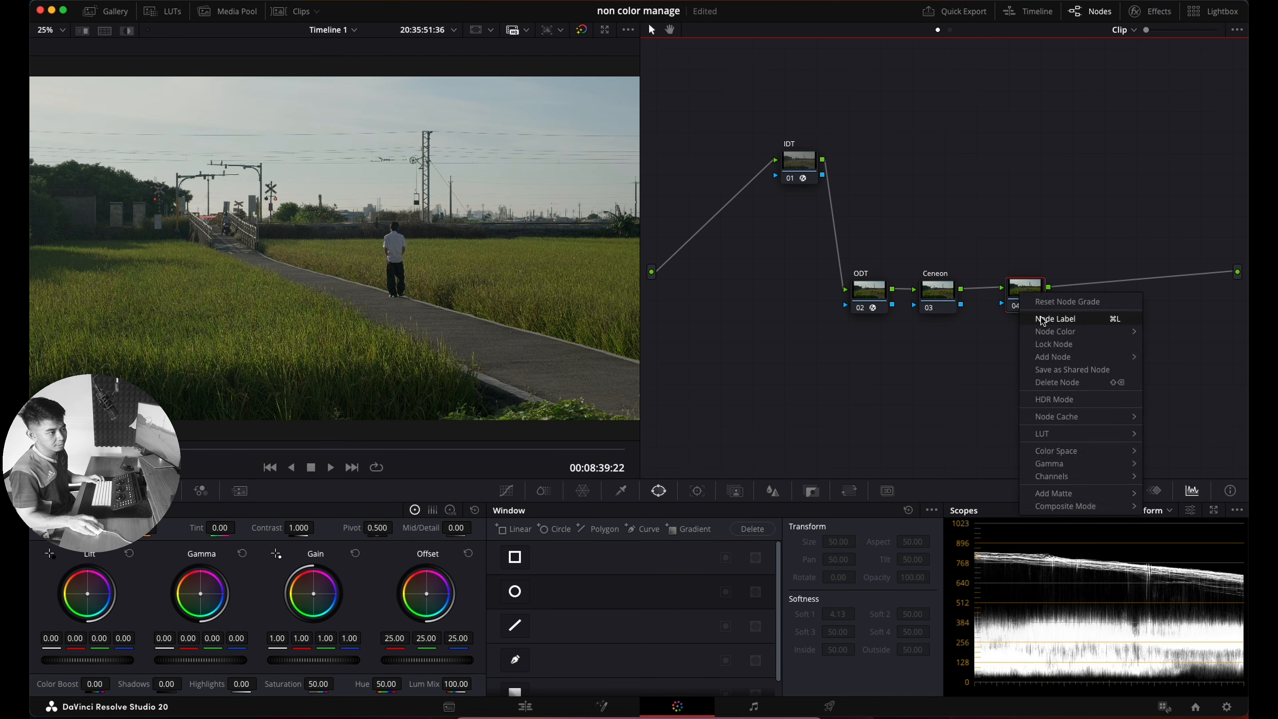
left_click(1045, 321)
Step: Apply a Color Space Transform to the Ceneon node with input color space Rec.709 and input gamma Gamma 2.2
left_click(938, 295)
left_click(1135, 11)
left_click_drag(1077, 340, 883, 292)
left_click(1111, 87)
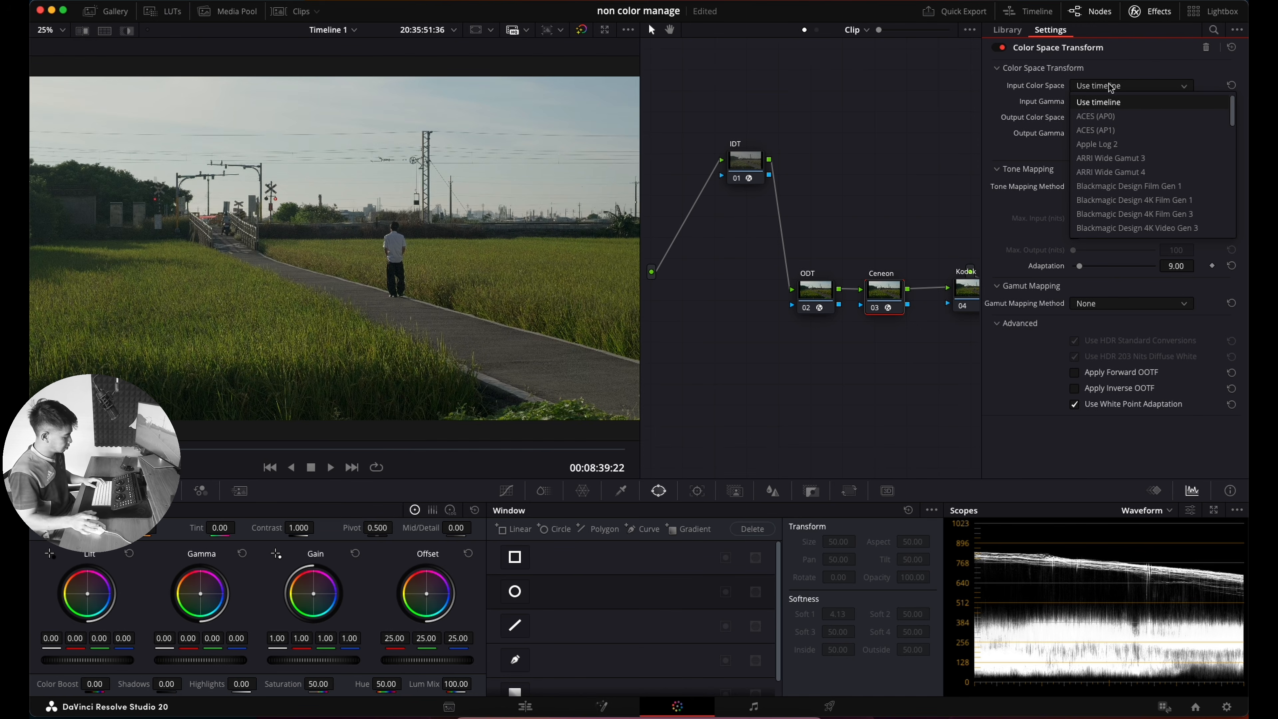
scroll(1116, 134, "down", 5)
left_click(1099, 223)
left_click(1122, 101)
left_click(1116, 133)
Step: Set the Ceneon node's output color space to Rec.709 and its output gamma to Cineon Film Log
left_click(1115, 116)
left_click(1096, 259)
left_click(1116, 133)
scroll(1117, 176, "down", 3)
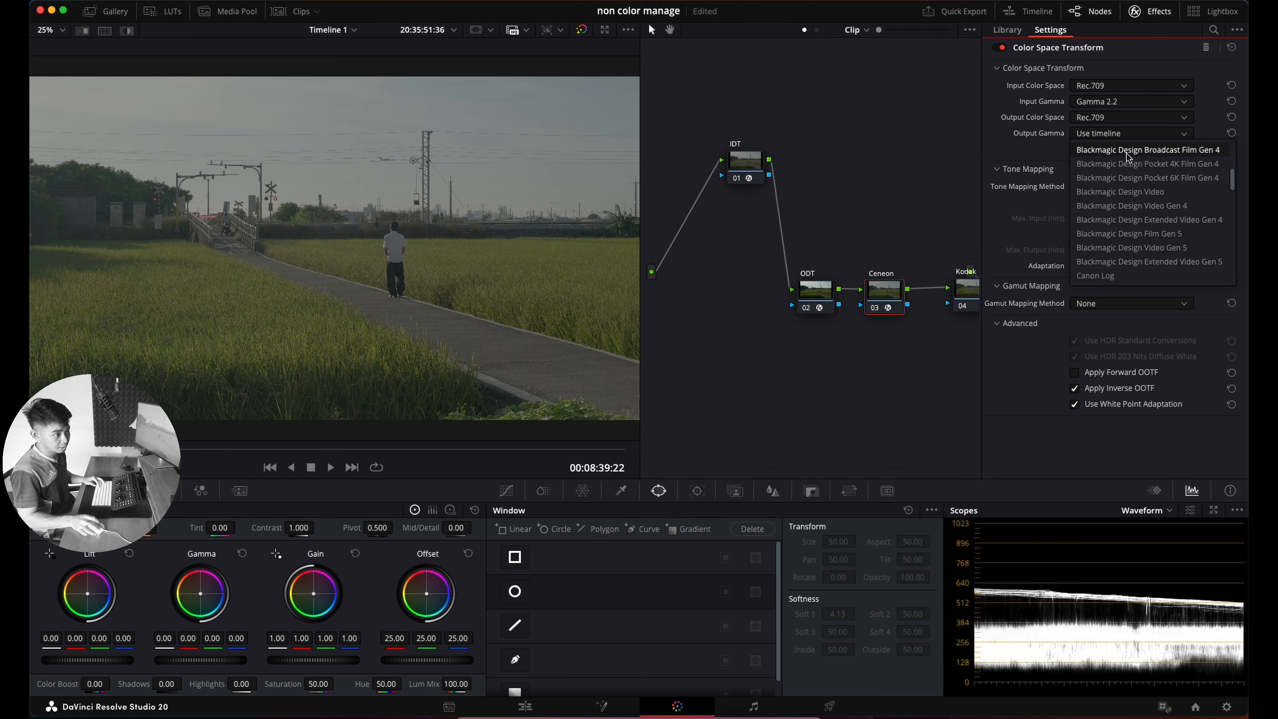
left_click(1110, 234)
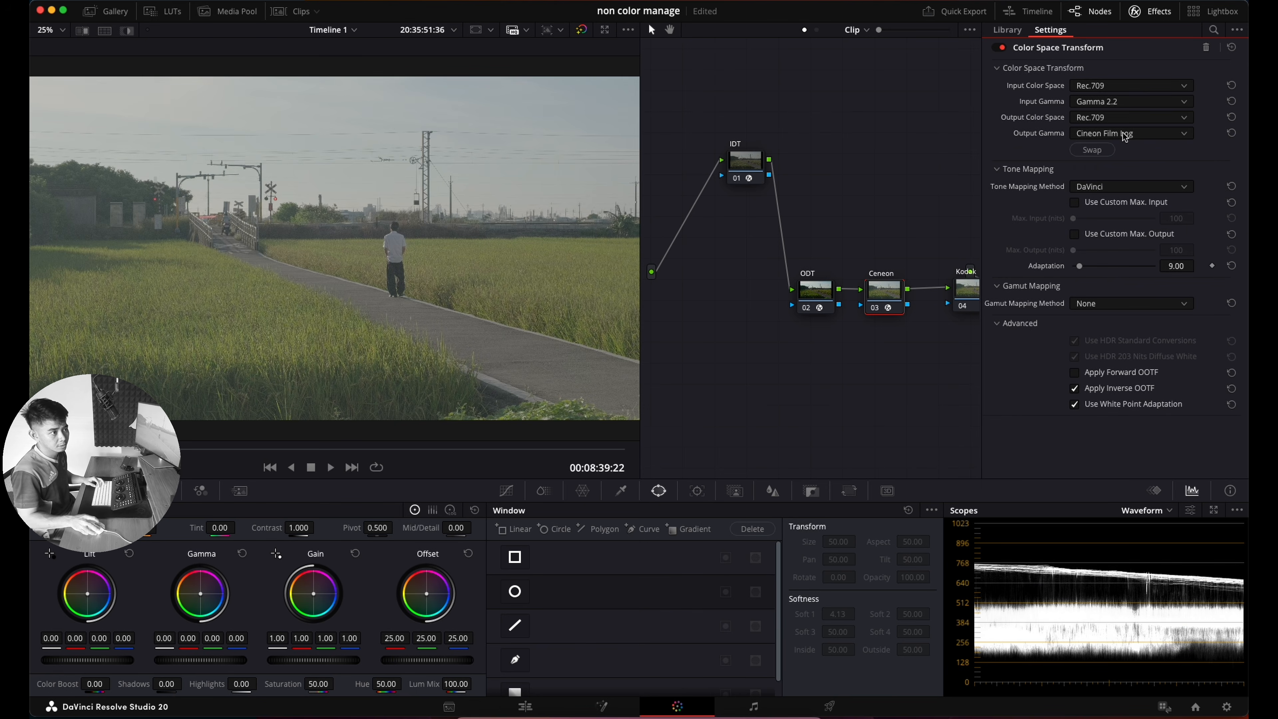
Step: Apply the Rec709 Kodak 2383 D55 film look LUT to the Kodak node and hide the effects library
right_click(963, 289)
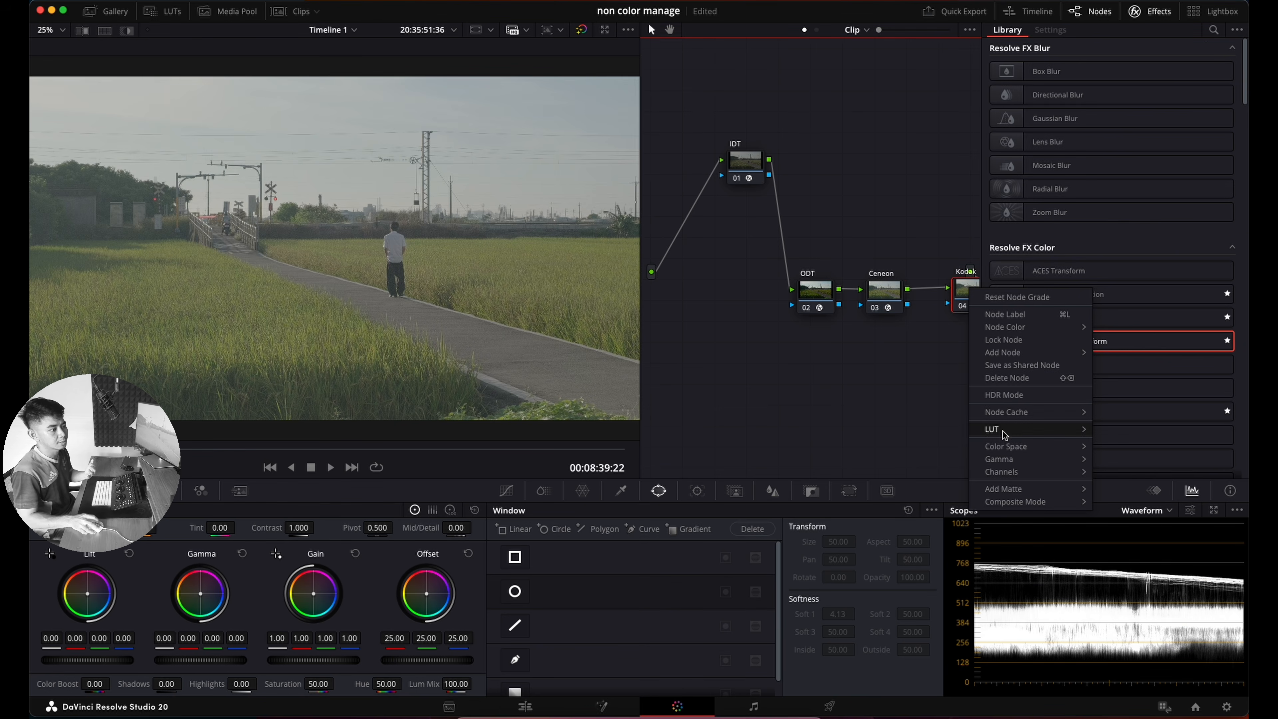
mouse_move(1004, 430)
mouse_move(820, 354)
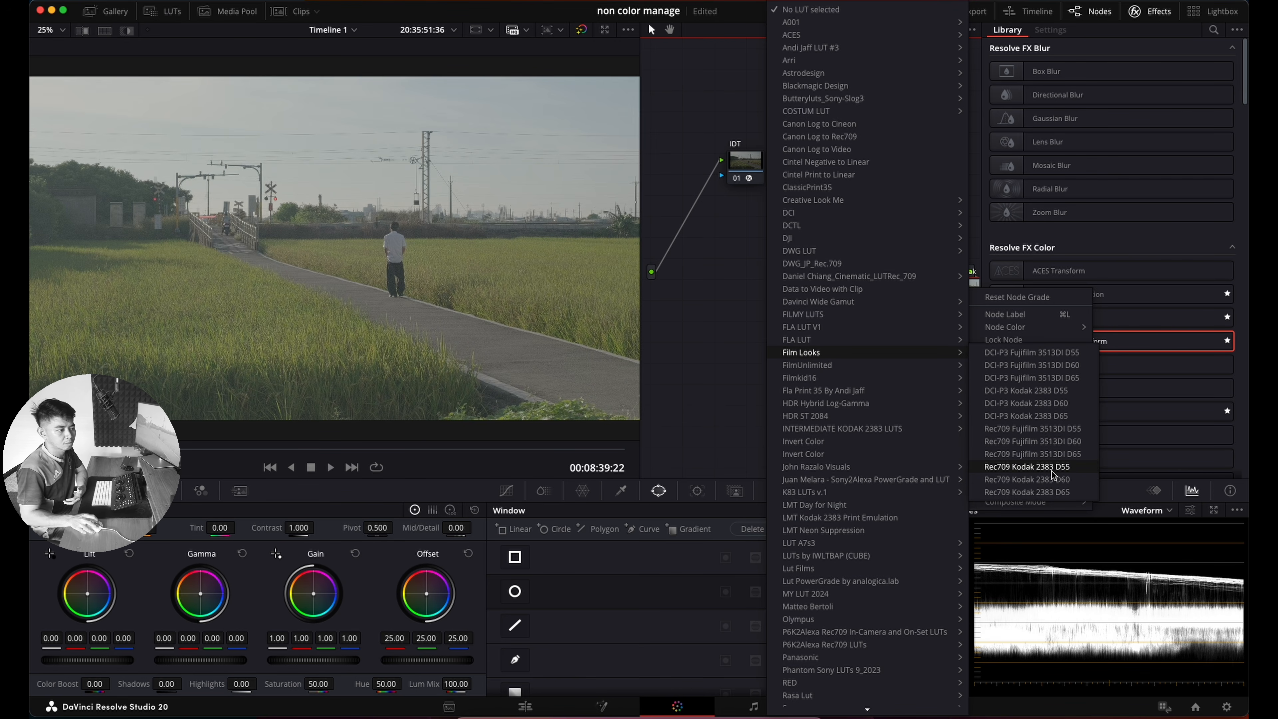
left_click(1062, 468)
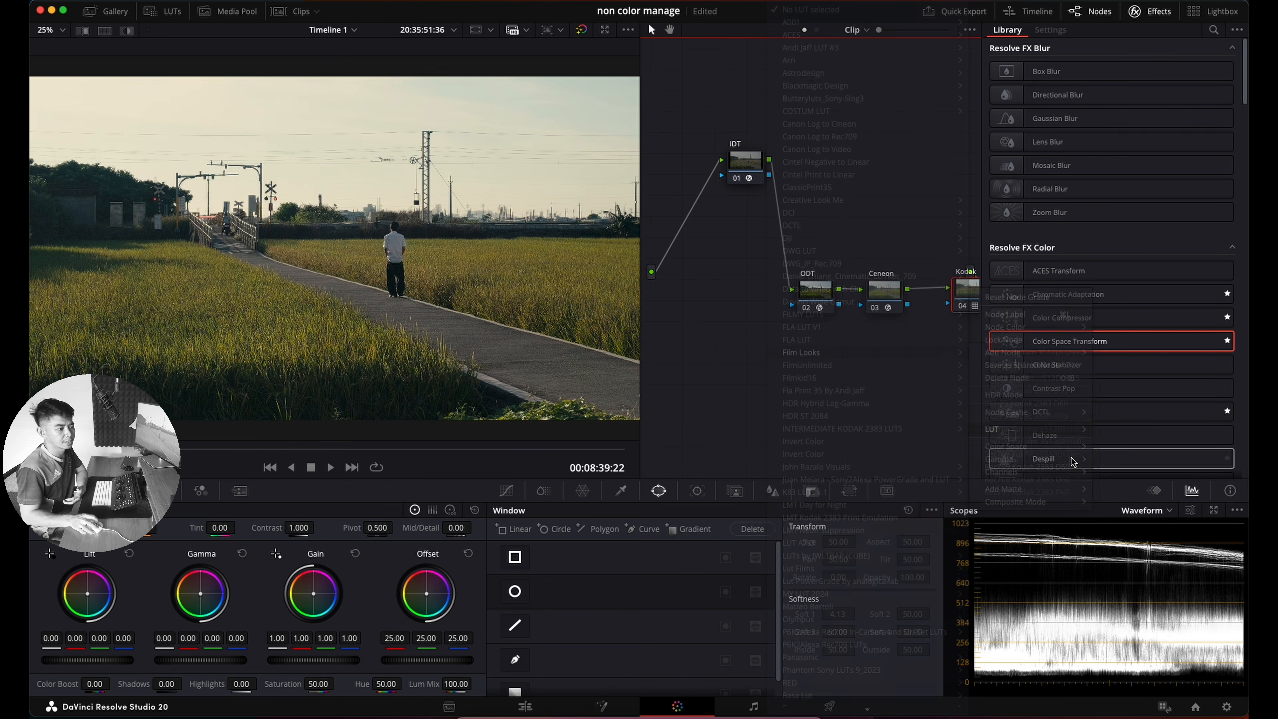
left_click(1152, 11)
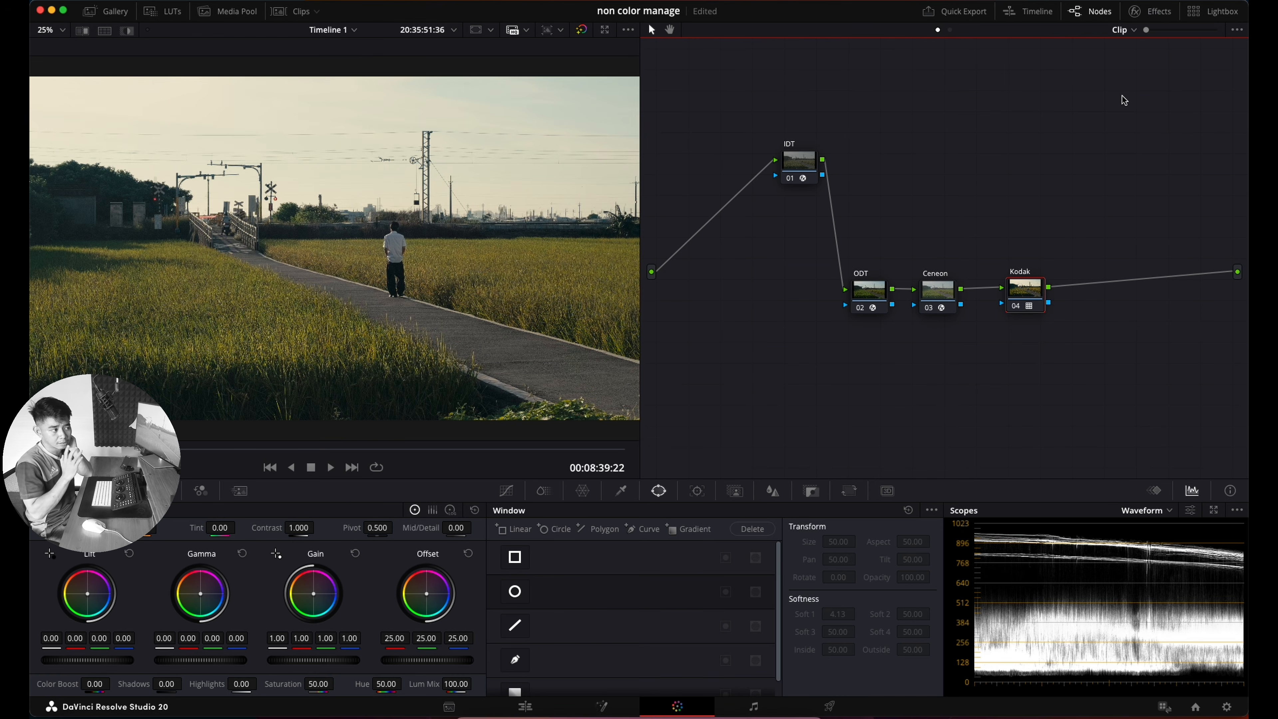
Step: Insert a serial node between the Ceneon and Kodak nodes
left_click(939, 289)
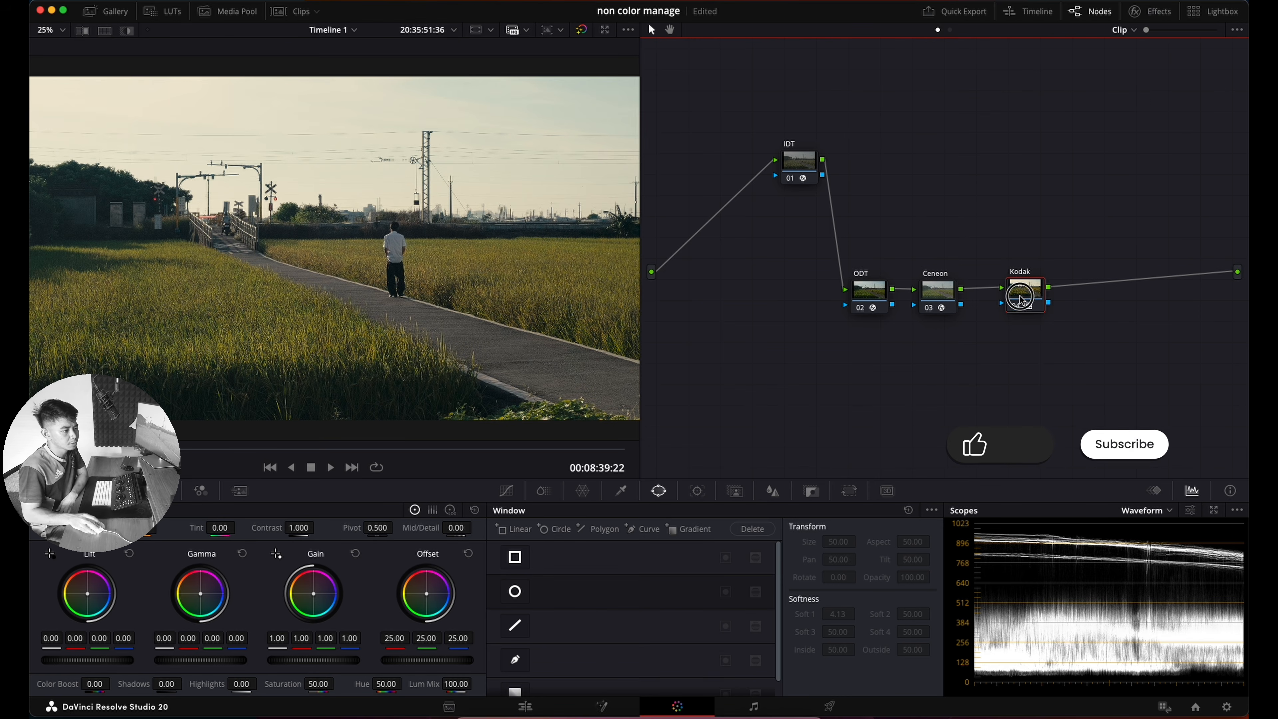
key("alt+s")
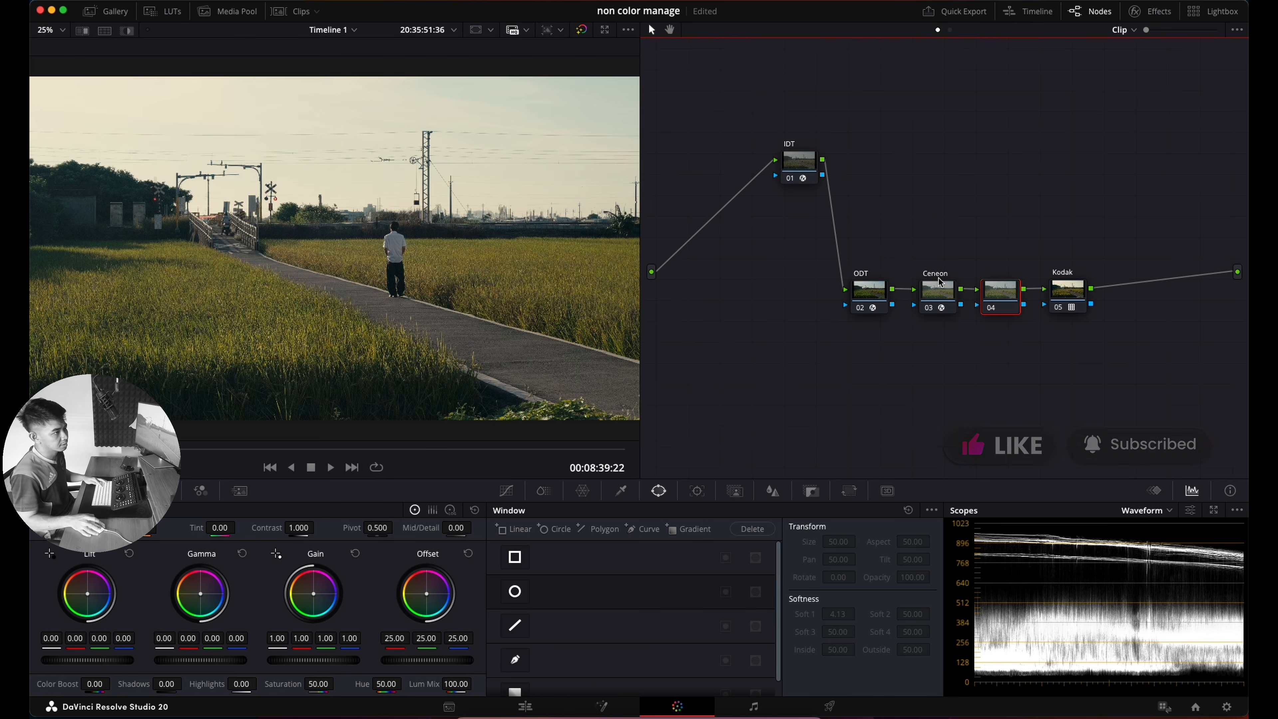
Step: Disable and re-enable the three nodes after ODT together to compare the image with and without the film look
left_click_drag(955, 258, 1078, 320)
key("super+d")
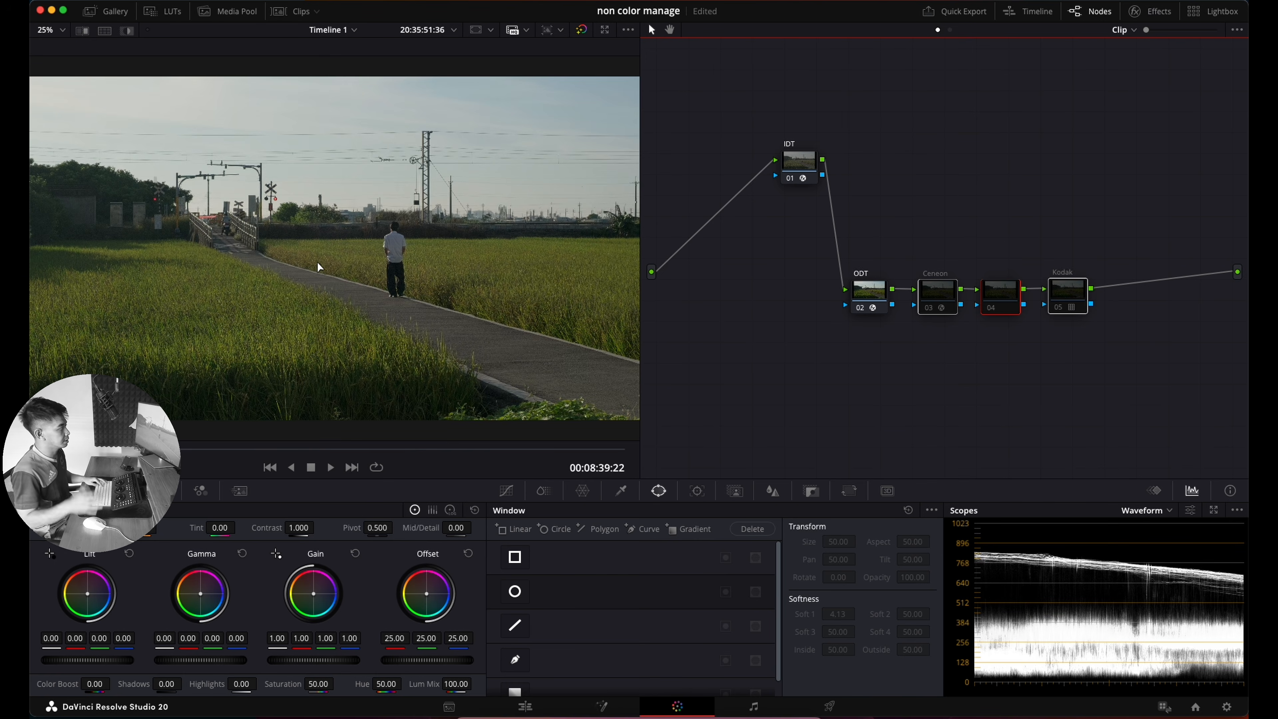
key("super+d")
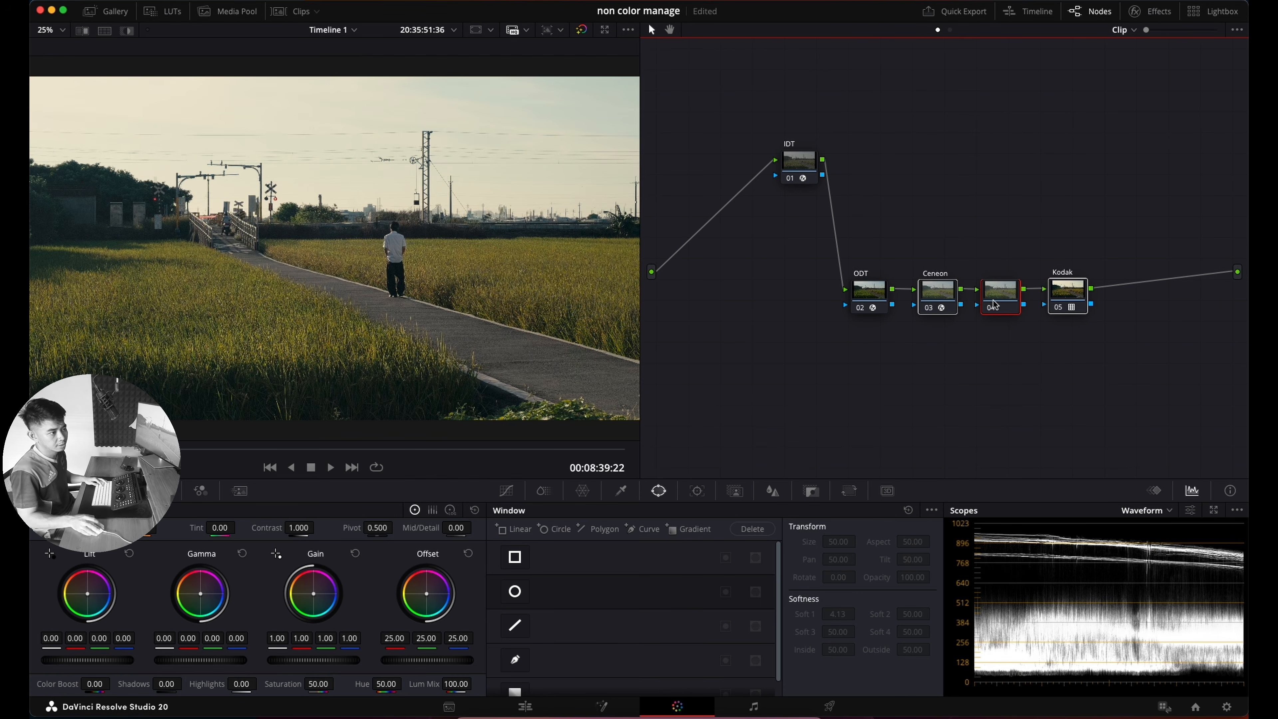
Step: Label the node between Ceneon and Kodak as adj
right_click(1008, 308)
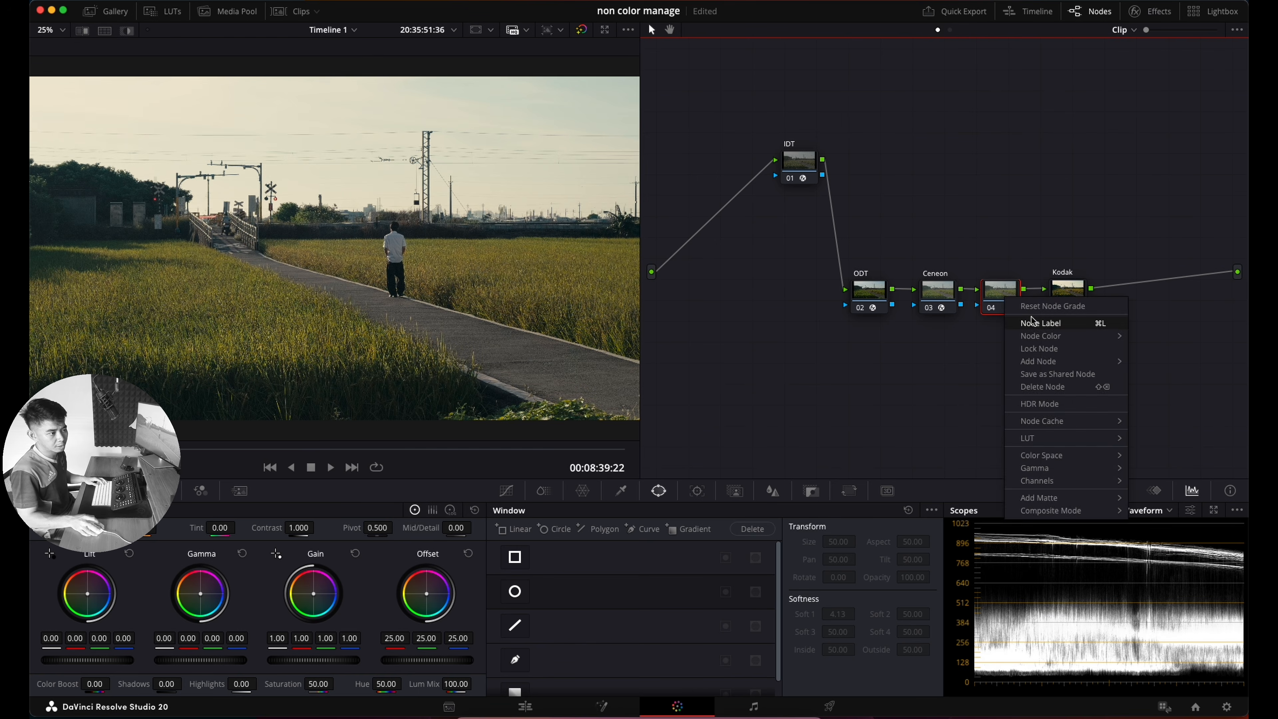
left_click(1029, 322)
left_click(1026, 351)
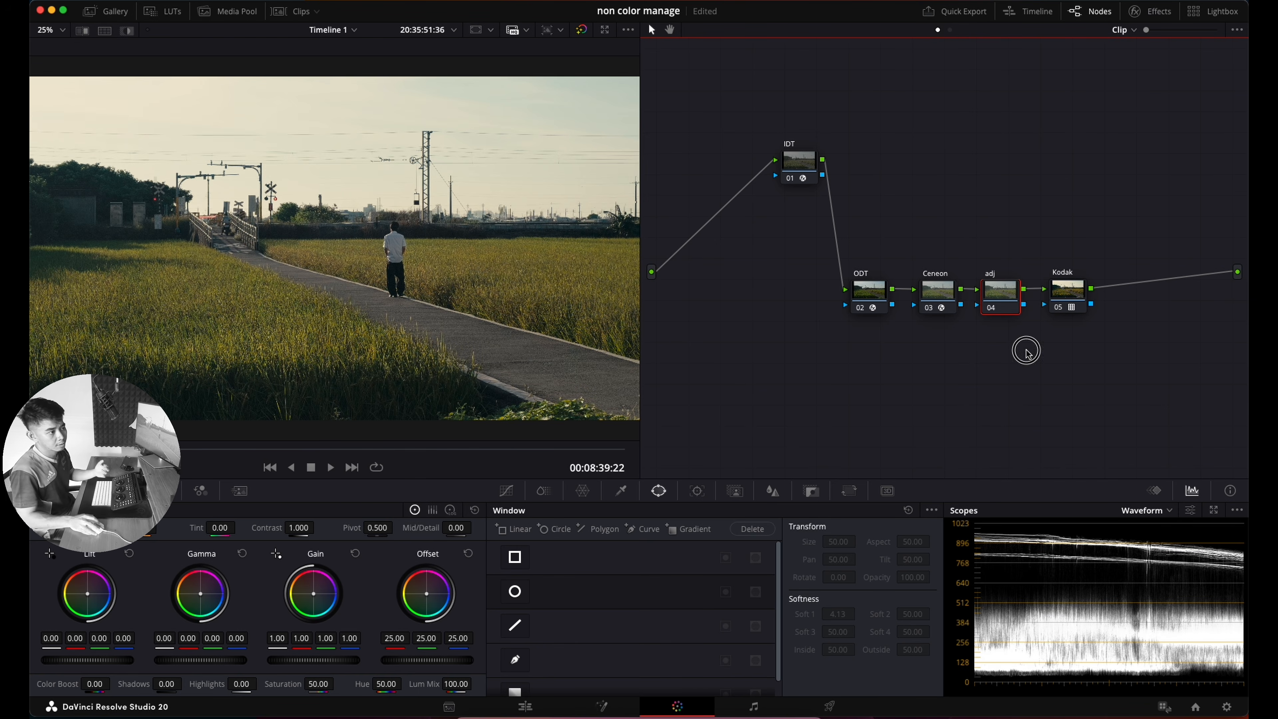
Step: Combine the Ceneon, adj and Kodak nodes into a compound node labelled look and place it closer to ODT
left_click_drag(918, 248, 1091, 304)
right_click(1072, 296)
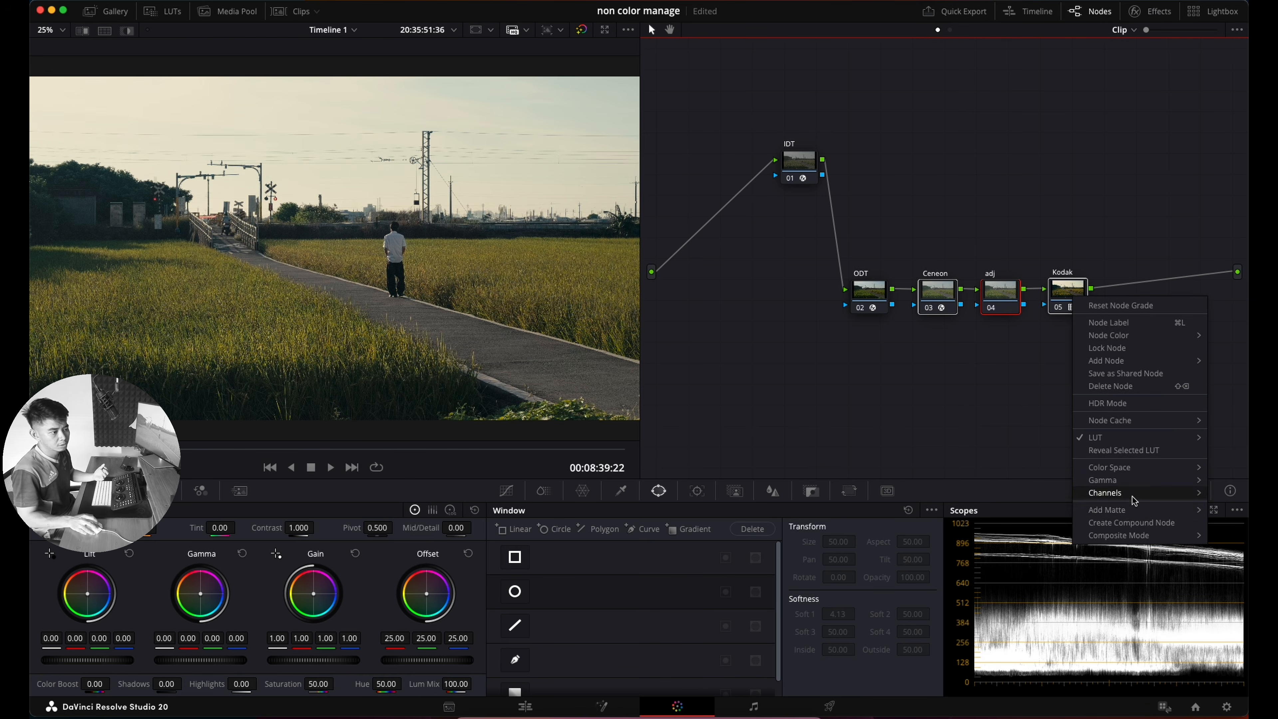
left_click(1132, 523)
right_click(1071, 303)
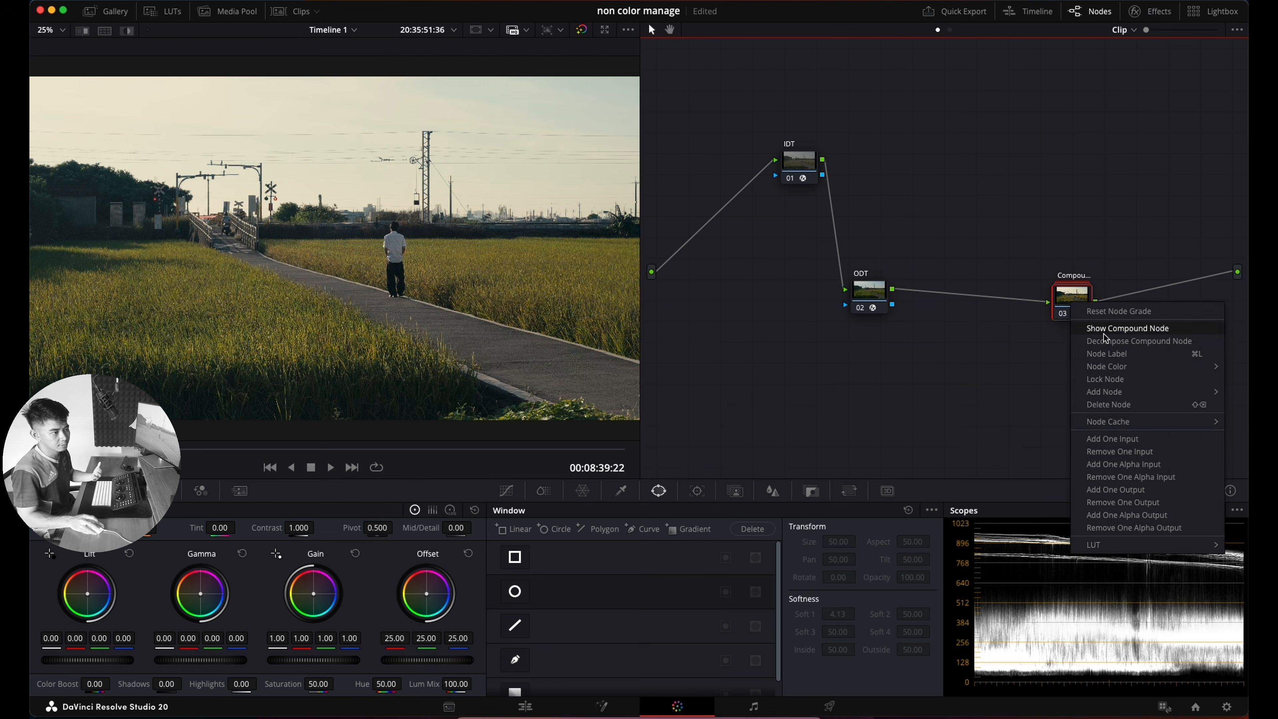
left_click(1105, 354)
type("lo")
left_click_drag(1083, 314, 1012, 312)
Step: Add a serial node after the IDT node and label it Primaries
left_click(809, 169)
key("alt+s")
right_click(869, 172)
left_click(895, 199)
type("Primaries")
key("Return")
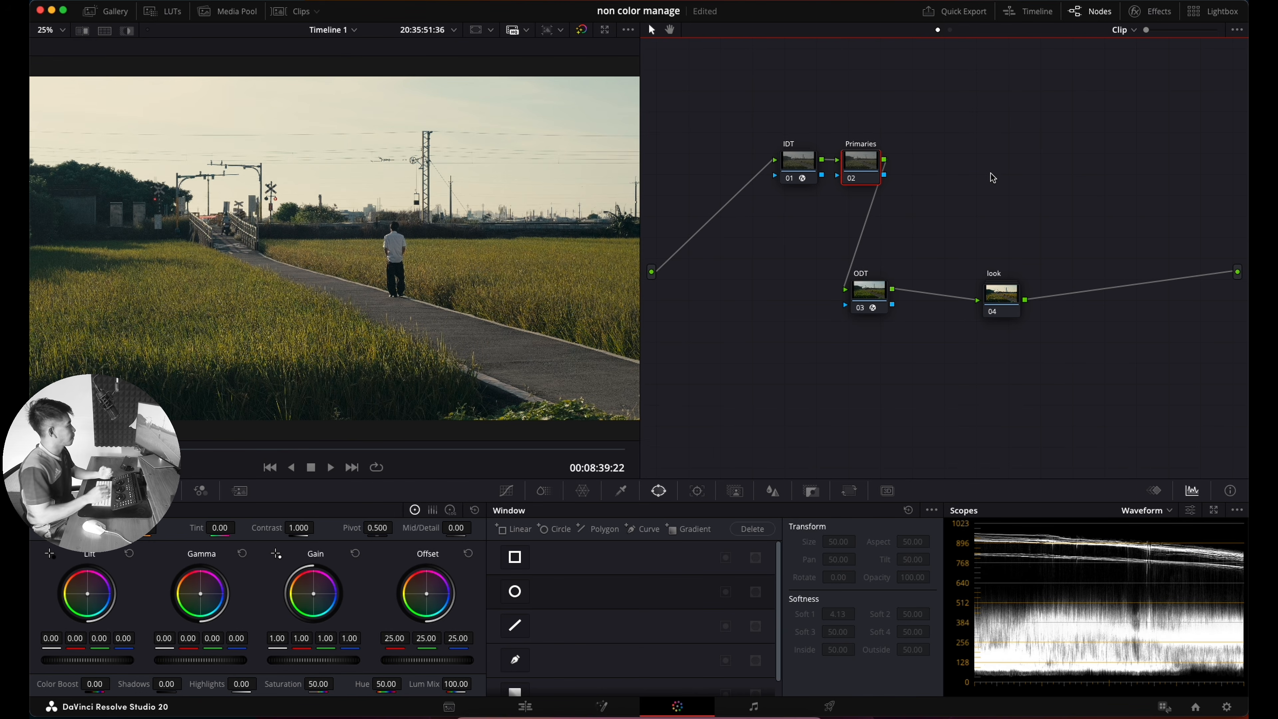
Step: Disable the look node and set the Primaries node's lift to -0.03, gamma to 0.03 and gain to 0.94
left_click(996, 295)
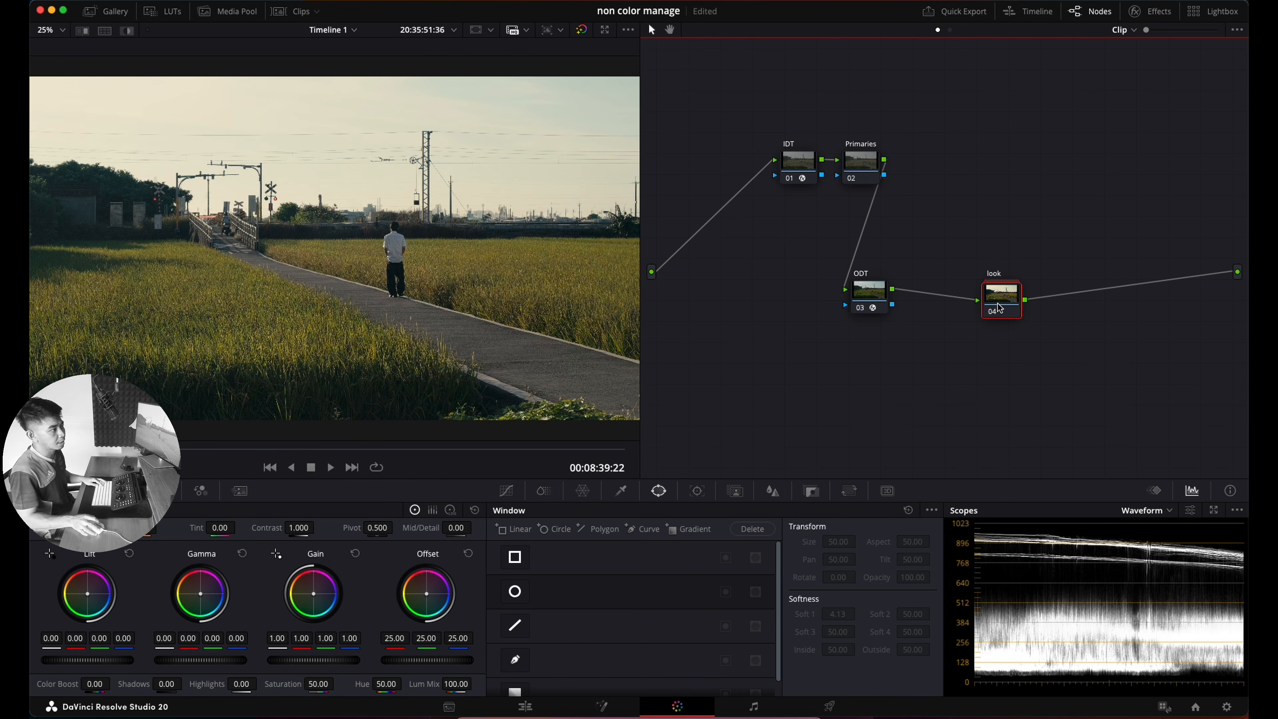
left_click(859, 171)
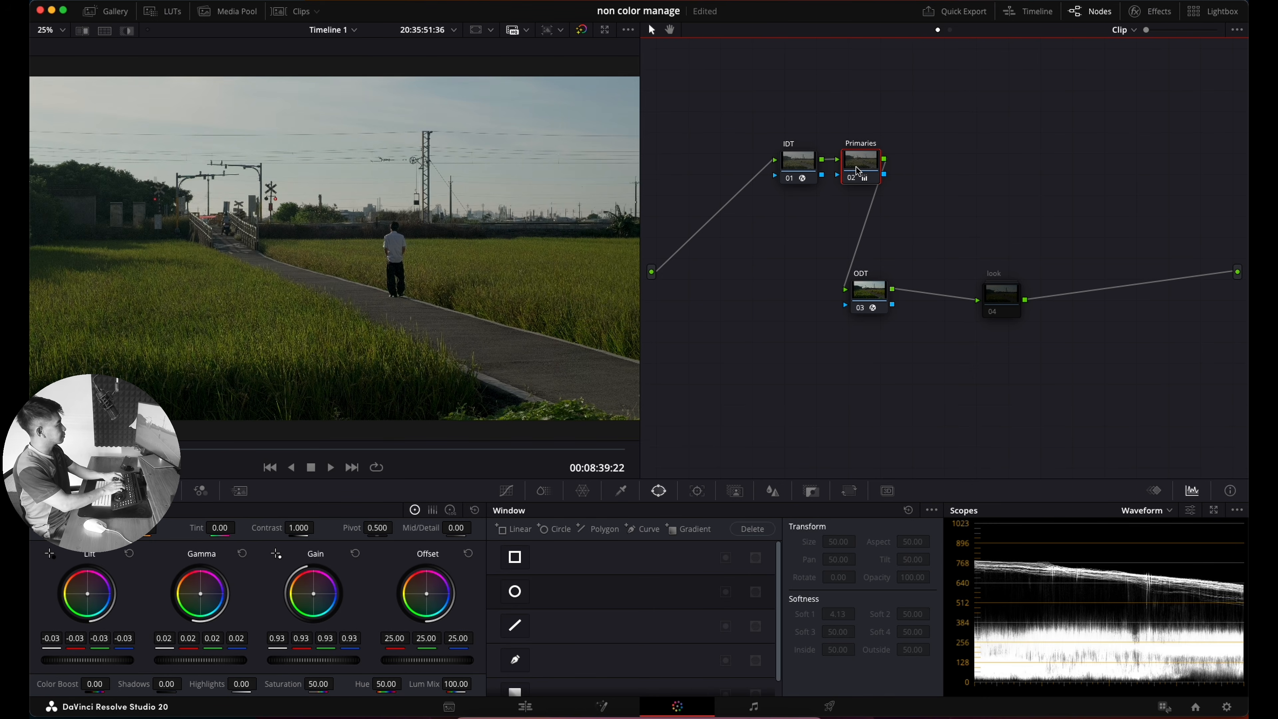
key("super+d")
key("super+d")
key("super+d")
key("super+d")
key("super+d")
key("super+d")
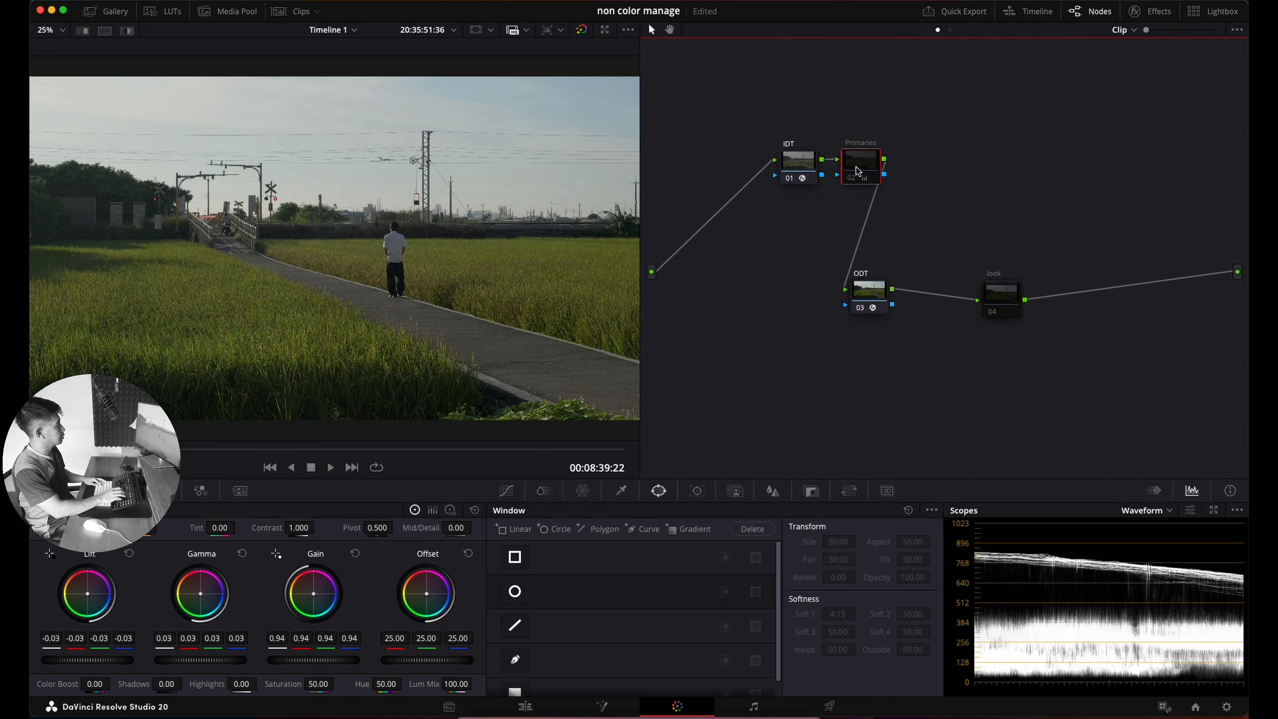
Step: Compare the image with and without the Primaries node's adjustments
key("super+d")
key("super+d")
key("super+d")
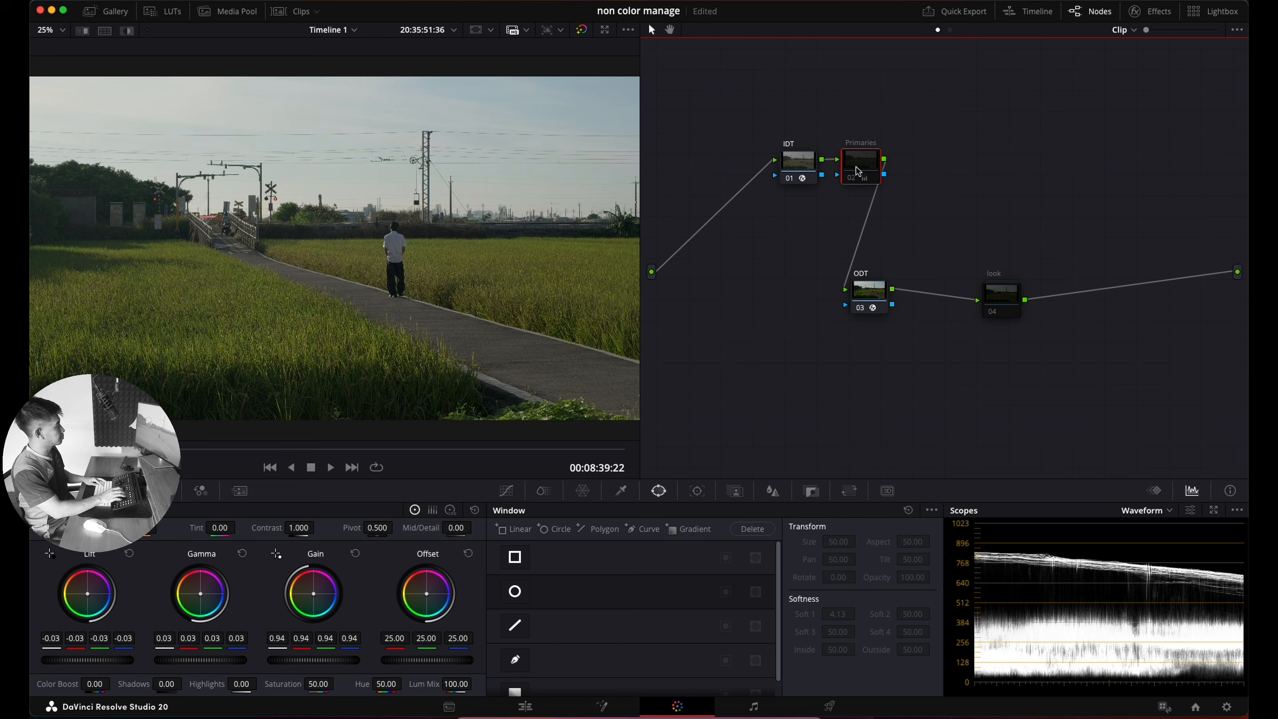
key("super+d")
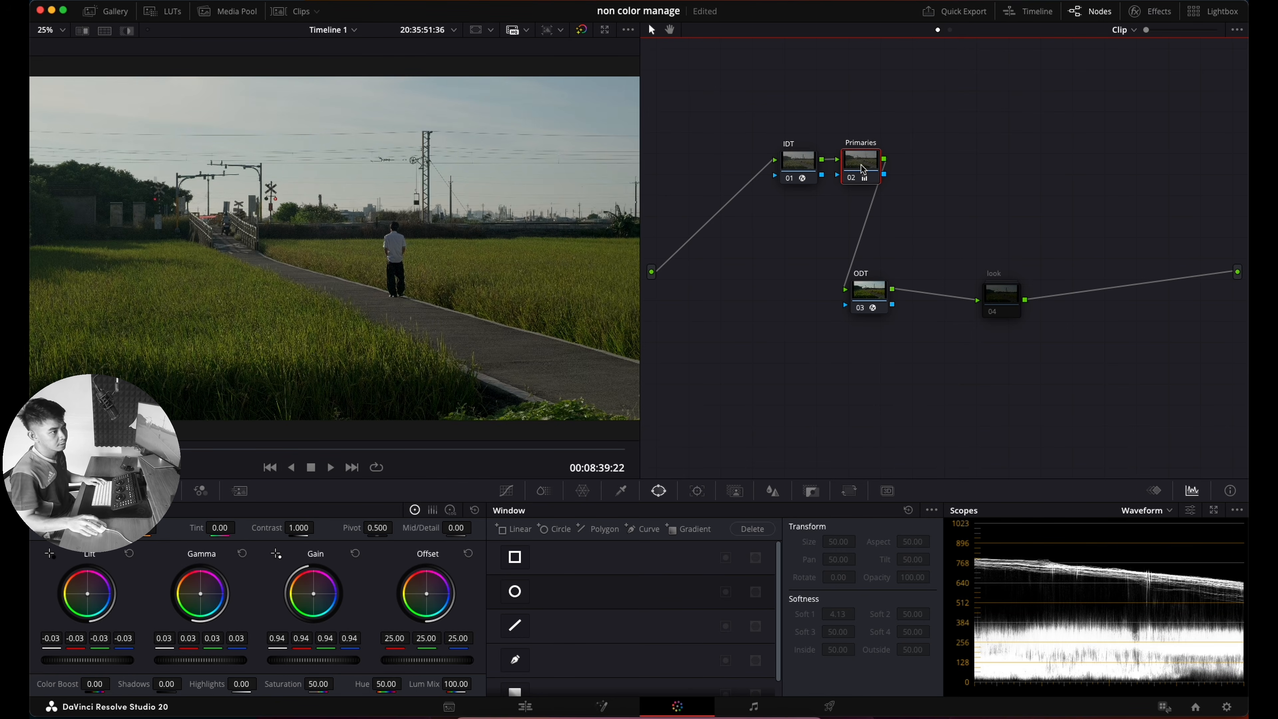
Step: Re-enable the look node, open it, and set its adj node's lift to 0.01 and gain to 0.90, comparing before and after
left_click(1001, 306)
double_click(1001, 307)
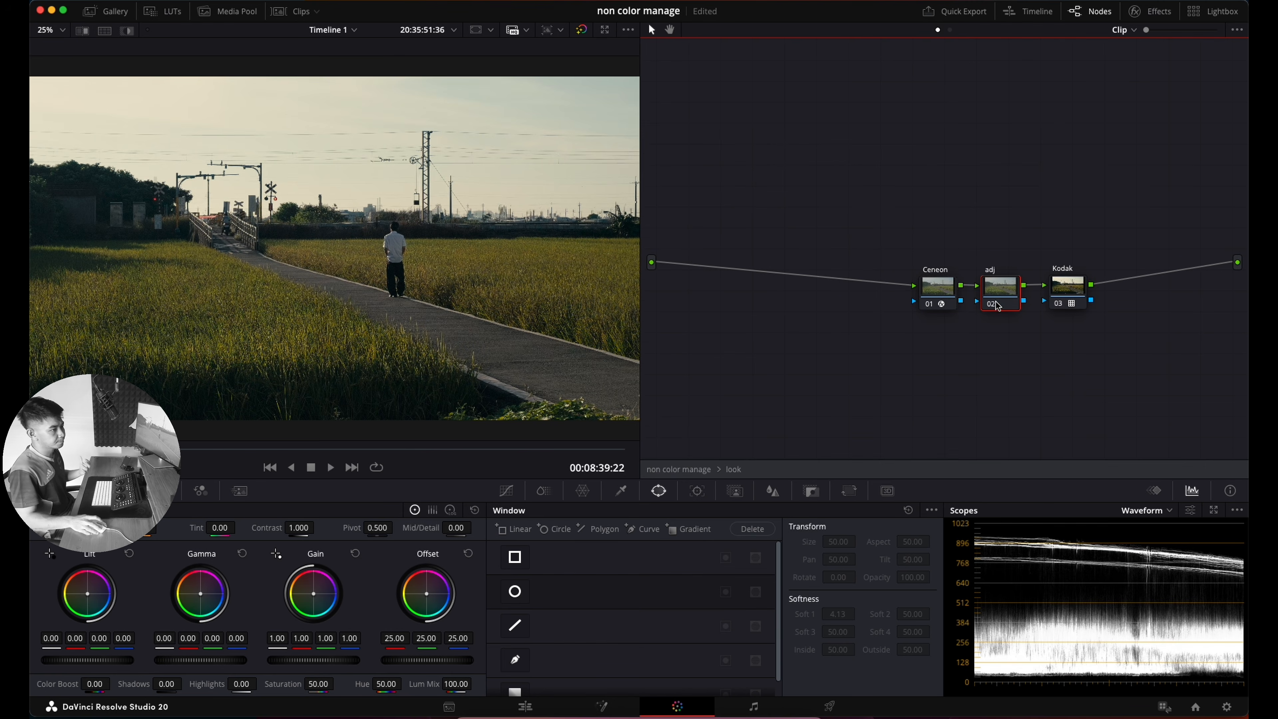
left_click(962, 248)
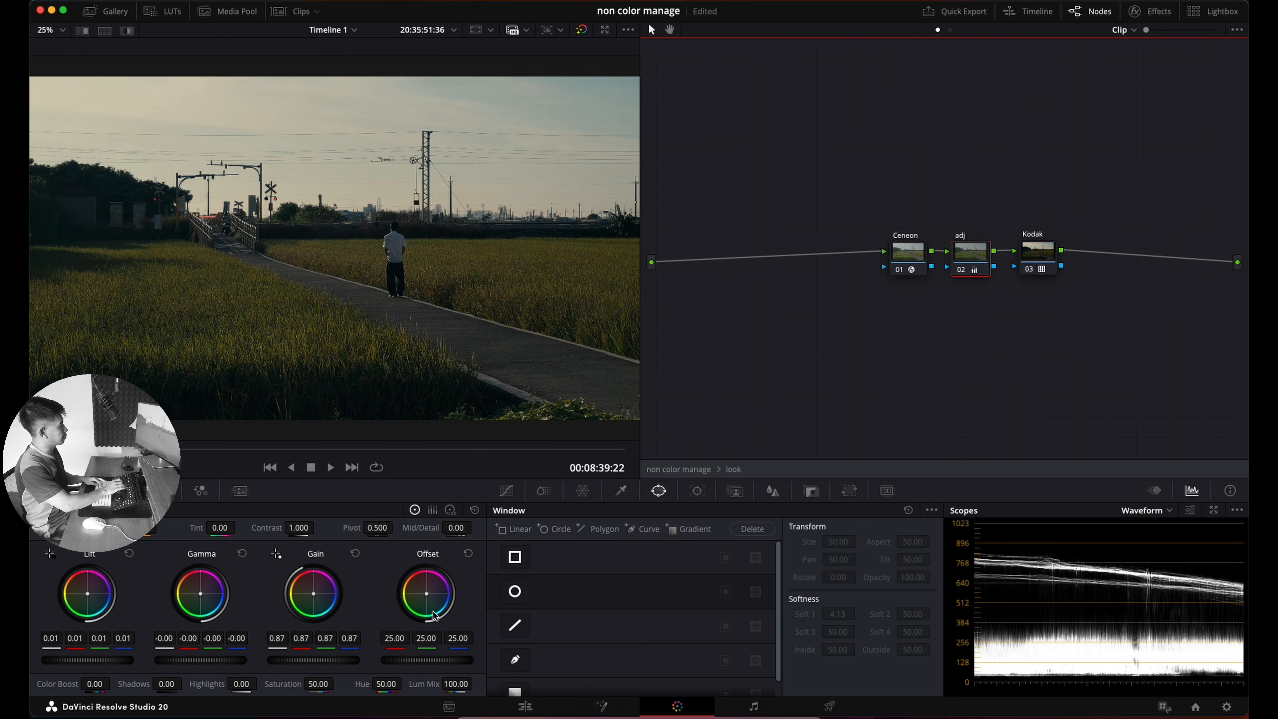
key("super+d")
key("super+d")
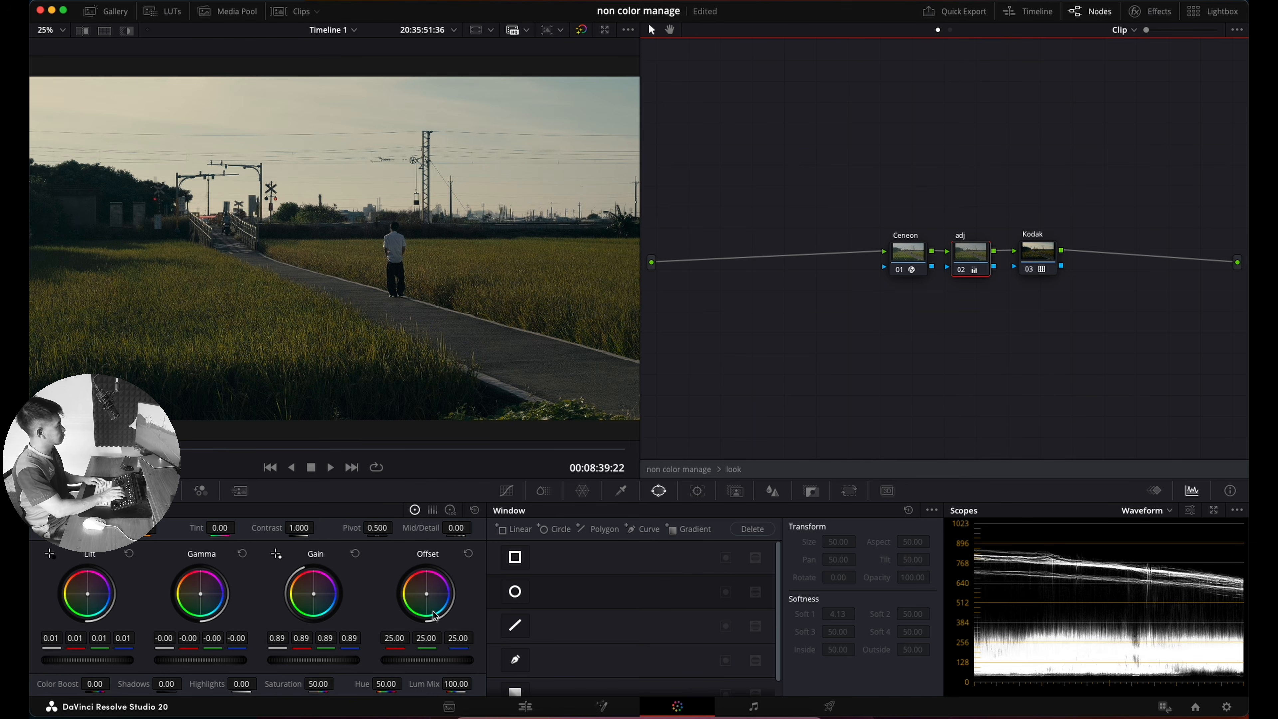
key("super+d")
key("super+d")
key("super+d")
key("super+d")
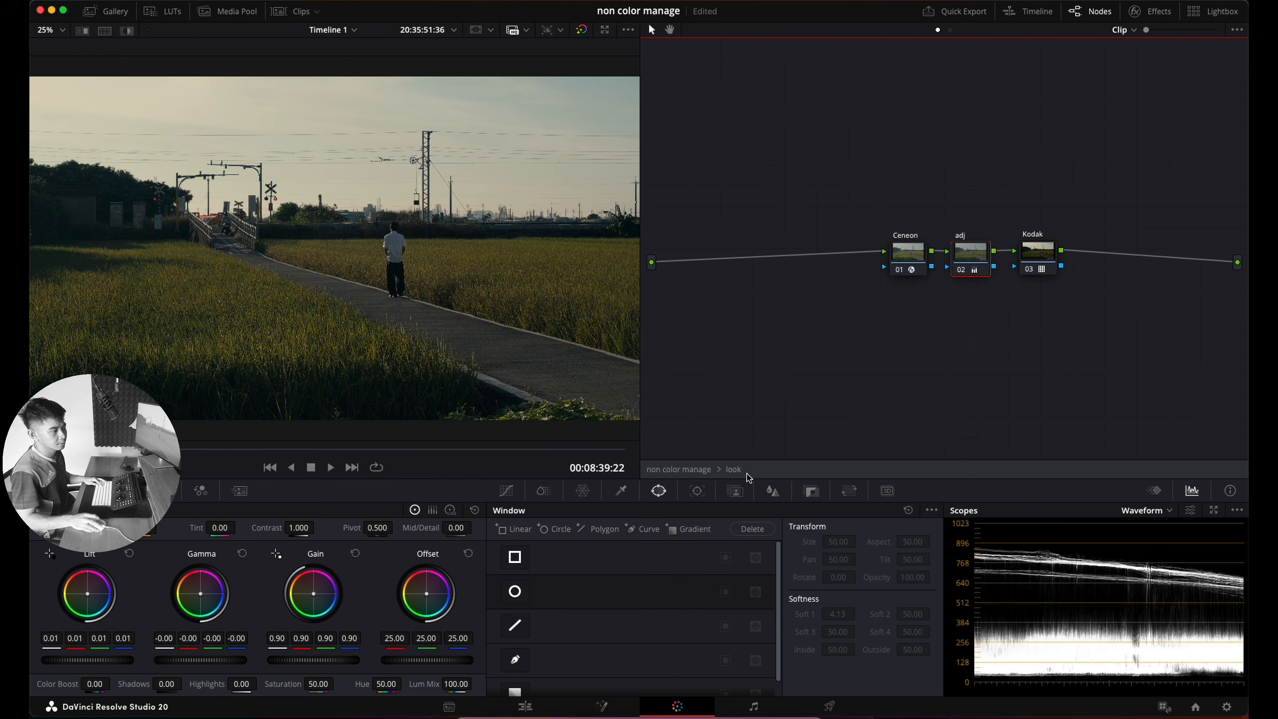
Step: Return to the main node tree and move the ODT and look nodes further down
double_click(679, 469)
left_click_drag(780, 327, 1016, 339)
left_click(1004, 203)
left_click(876, 155)
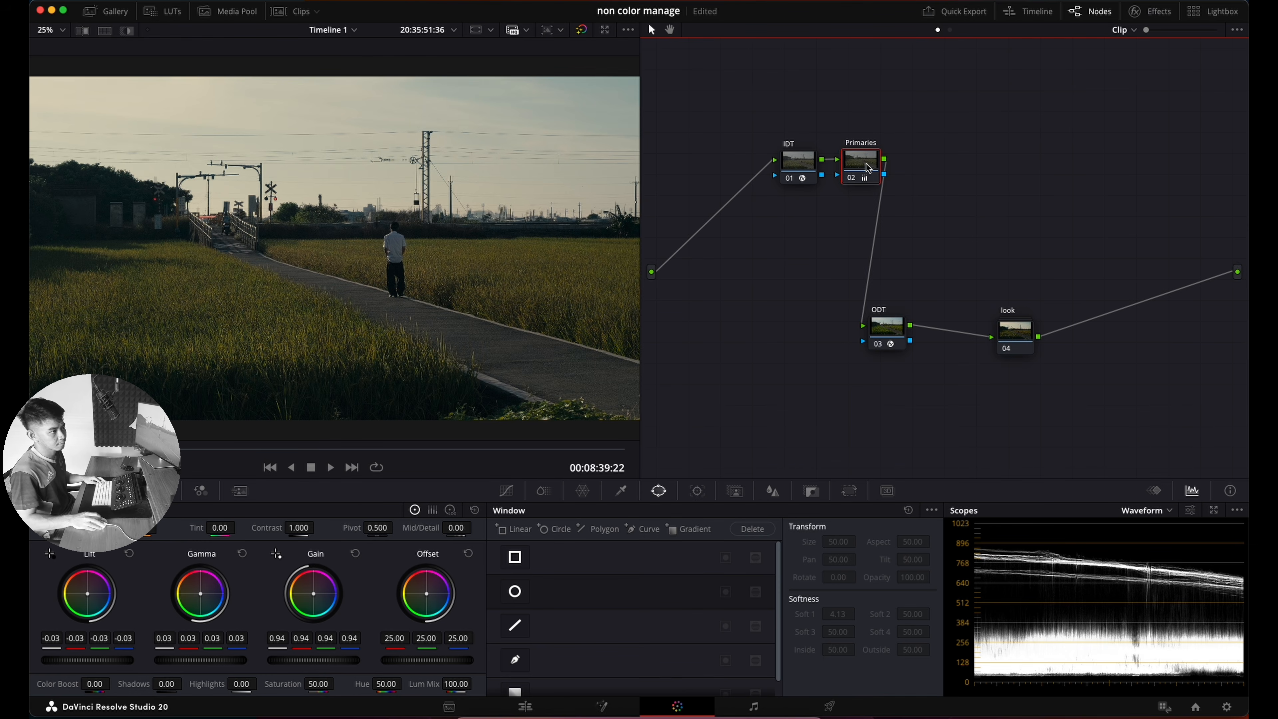
Step: Add a serial node after the Primaries node and label it sawah
key("alt+s")
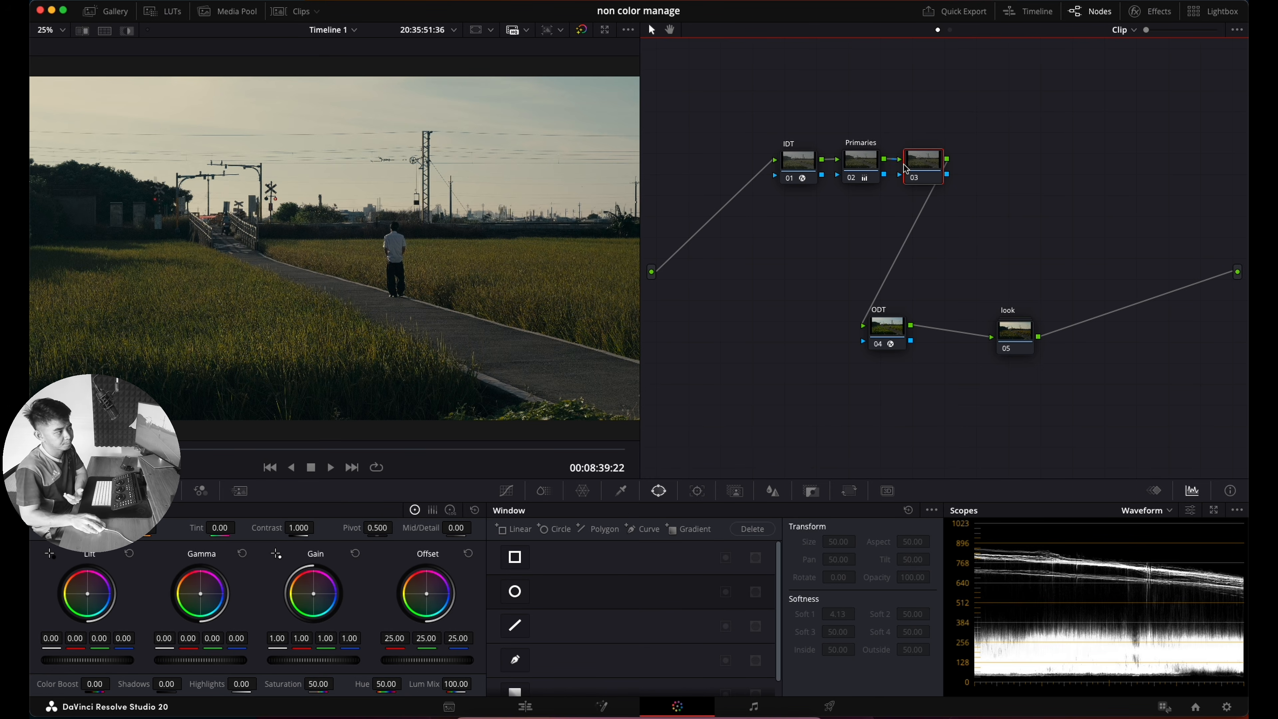
right_click(934, 168)
left_click(941, 194)
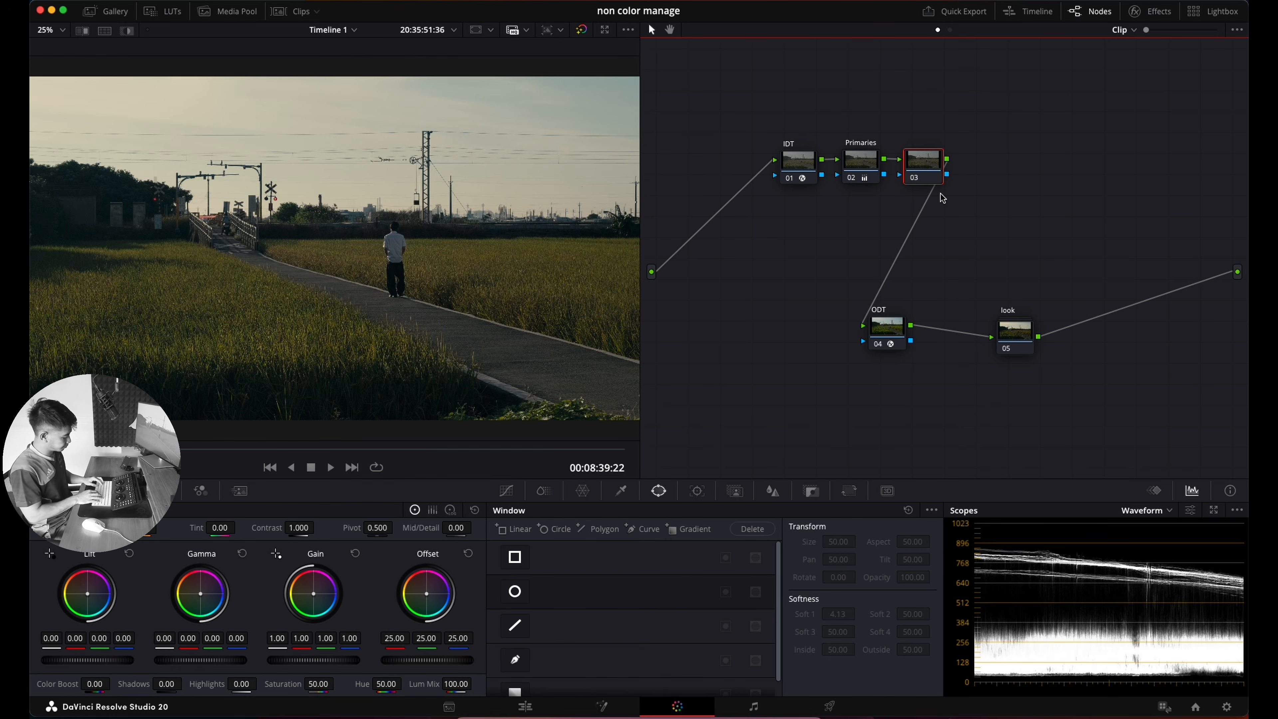
type("sawah")
key("Return")
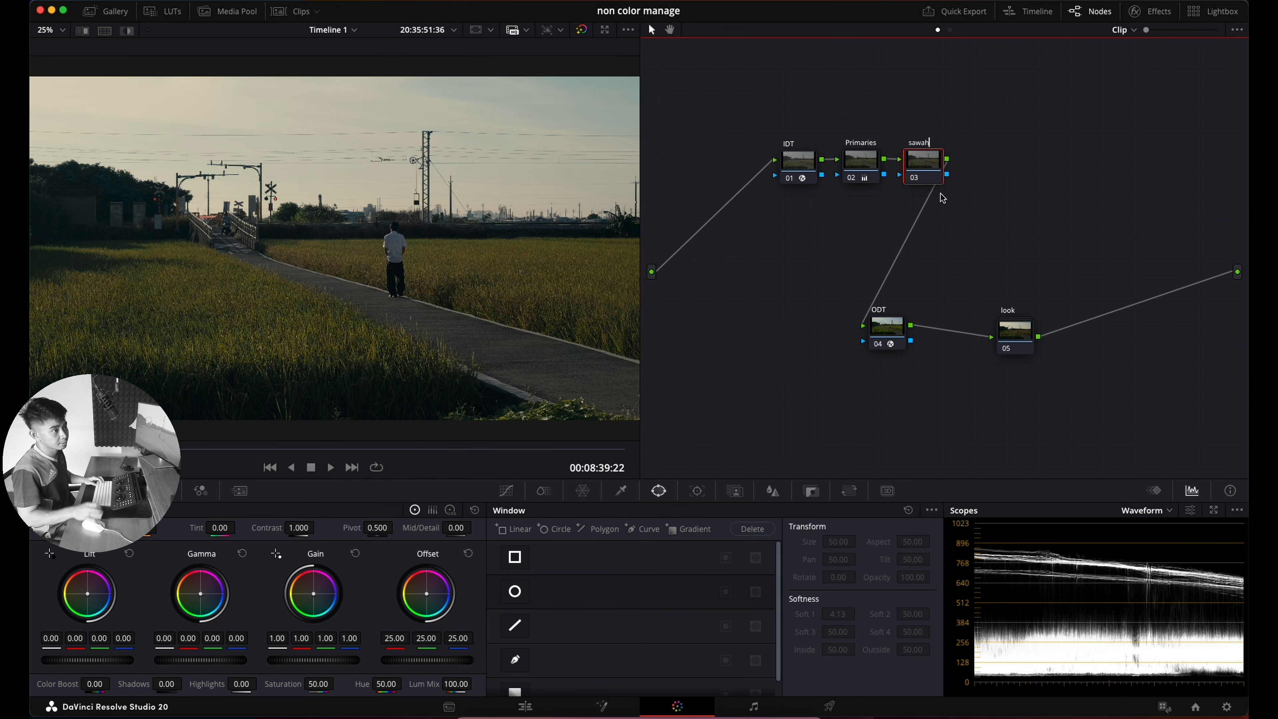
Step: Qualify the green rice field on the sawah node with the HSL Qualifier, using highlight view and a hue width of 11.6
left_click(621, 491)
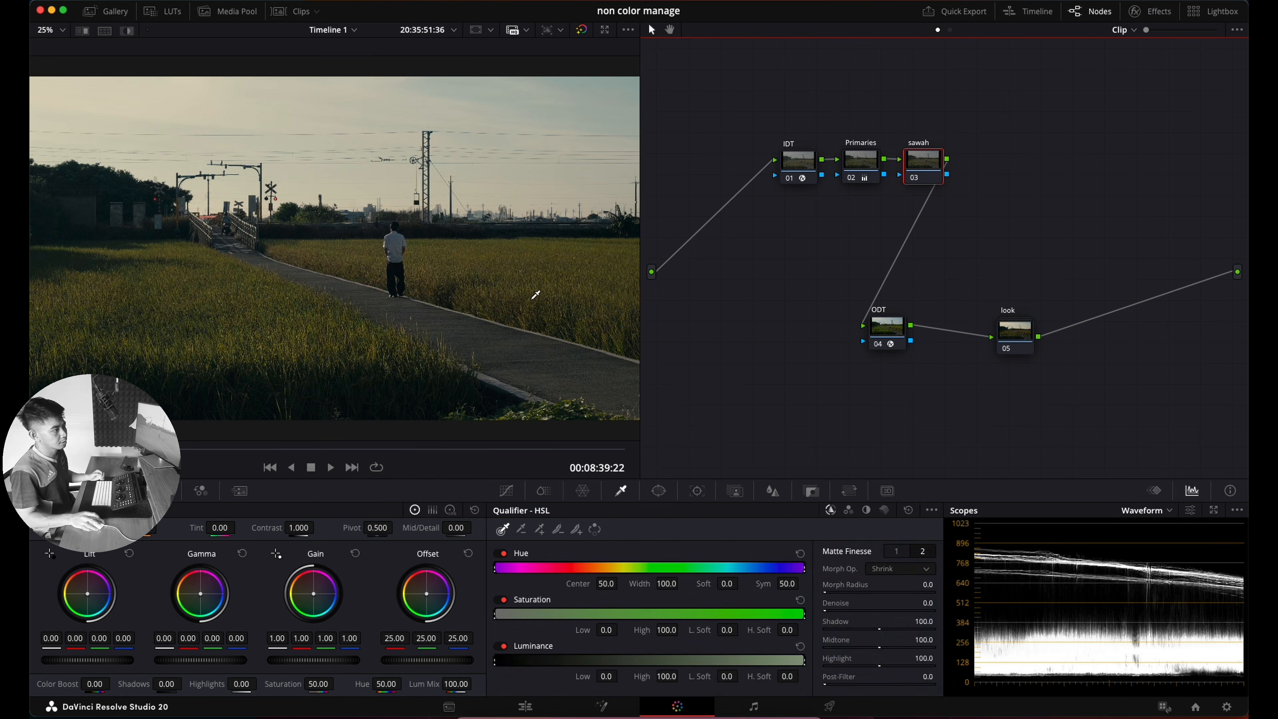
left_click(550, 265)
key("shift+h")
left_click(44, 47)
left_click(65, 48)
left_click(43, 47)
left_click(552, 283)
left_click(669, 580)
left_click_drag(672, 584, 484, 570)
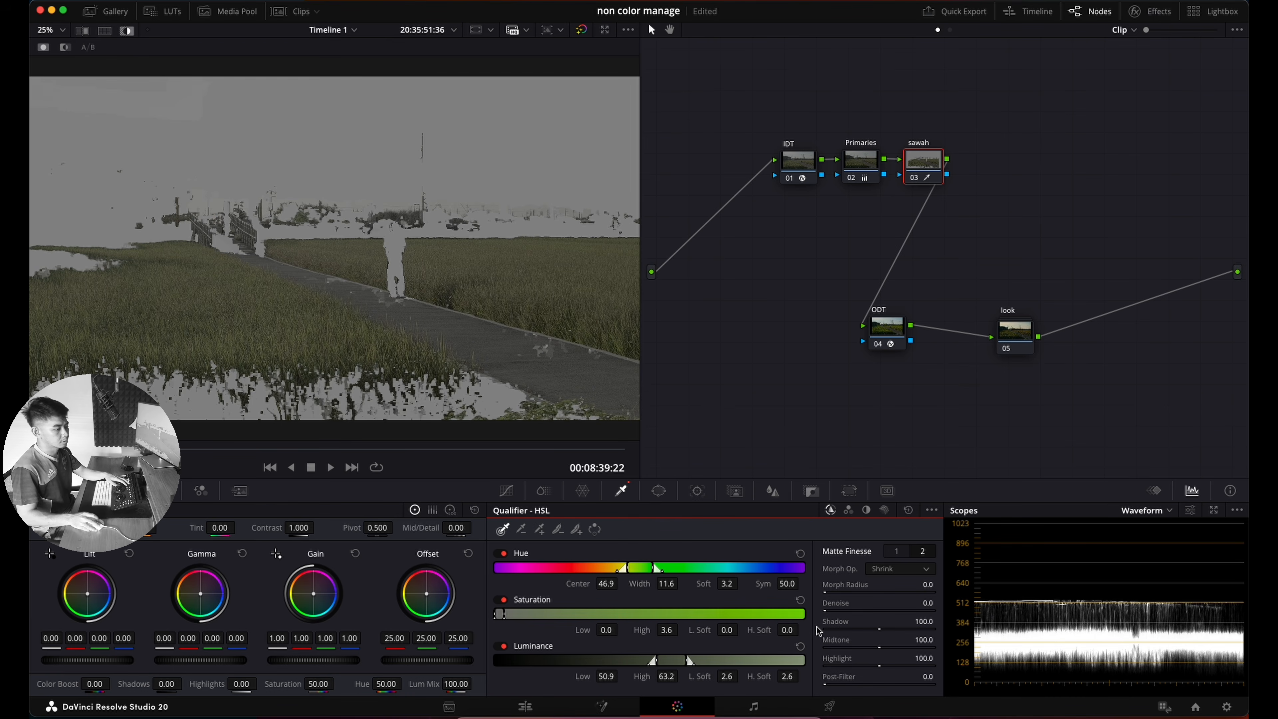
Step: Soften the rice field matte with a denoise of 30.2 and a blur radius of about 5.5
left_click_drag(865, 604, 834, 606)
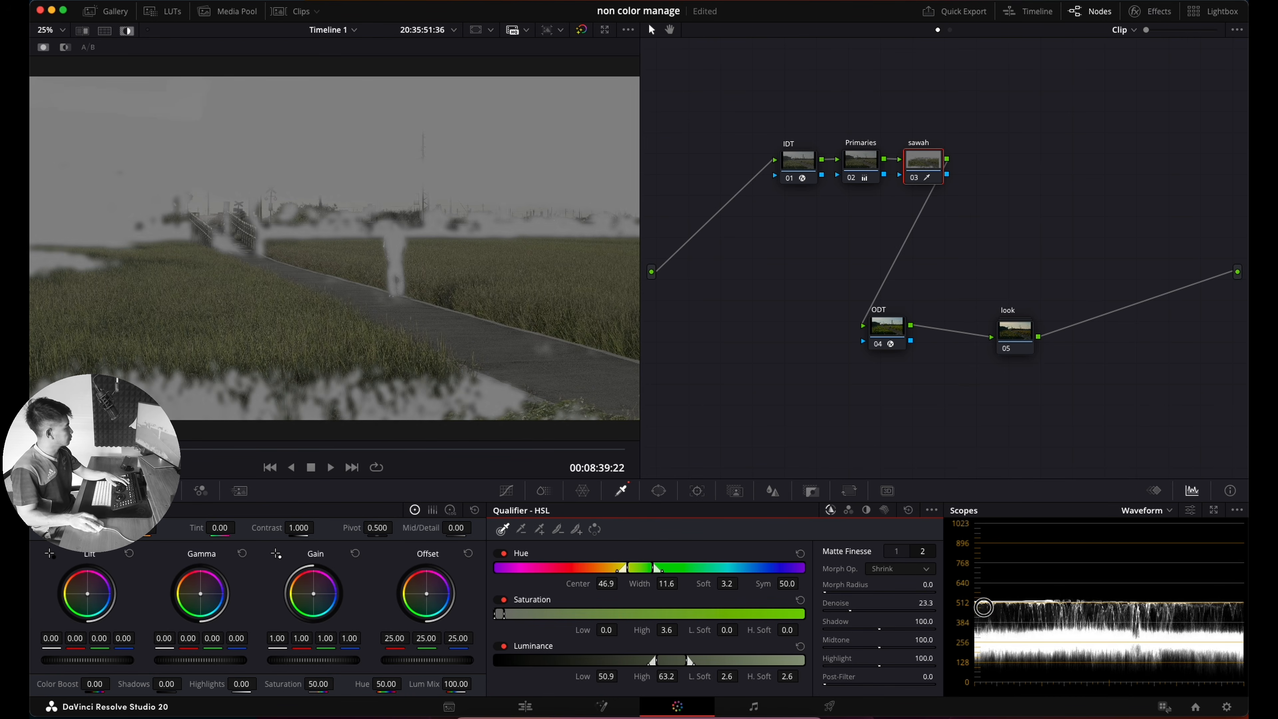
left_click(896, 551)
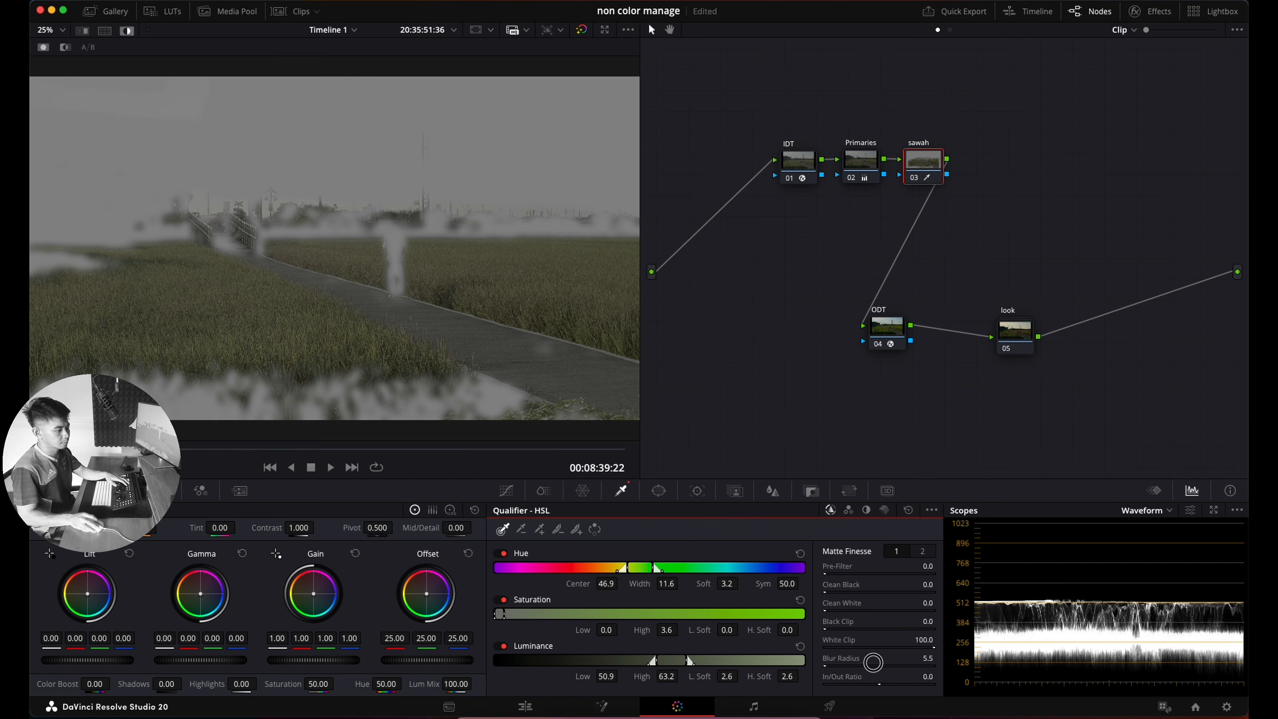
left_click(923, 551)
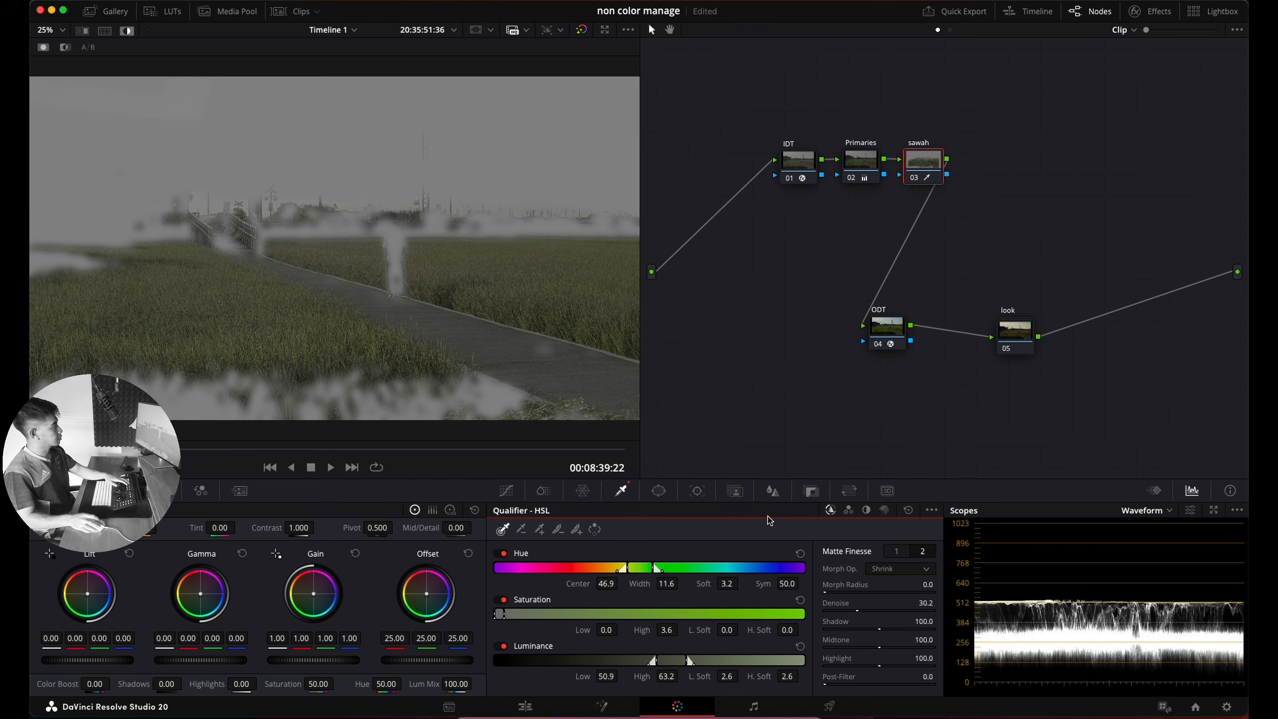
Step: Set the rice field qualifier's hue center to 45.5 and warm the node's gamma to red 0.01 and blue -0.01 without highlight view
left_click_drag(607, 583, 601, 584)
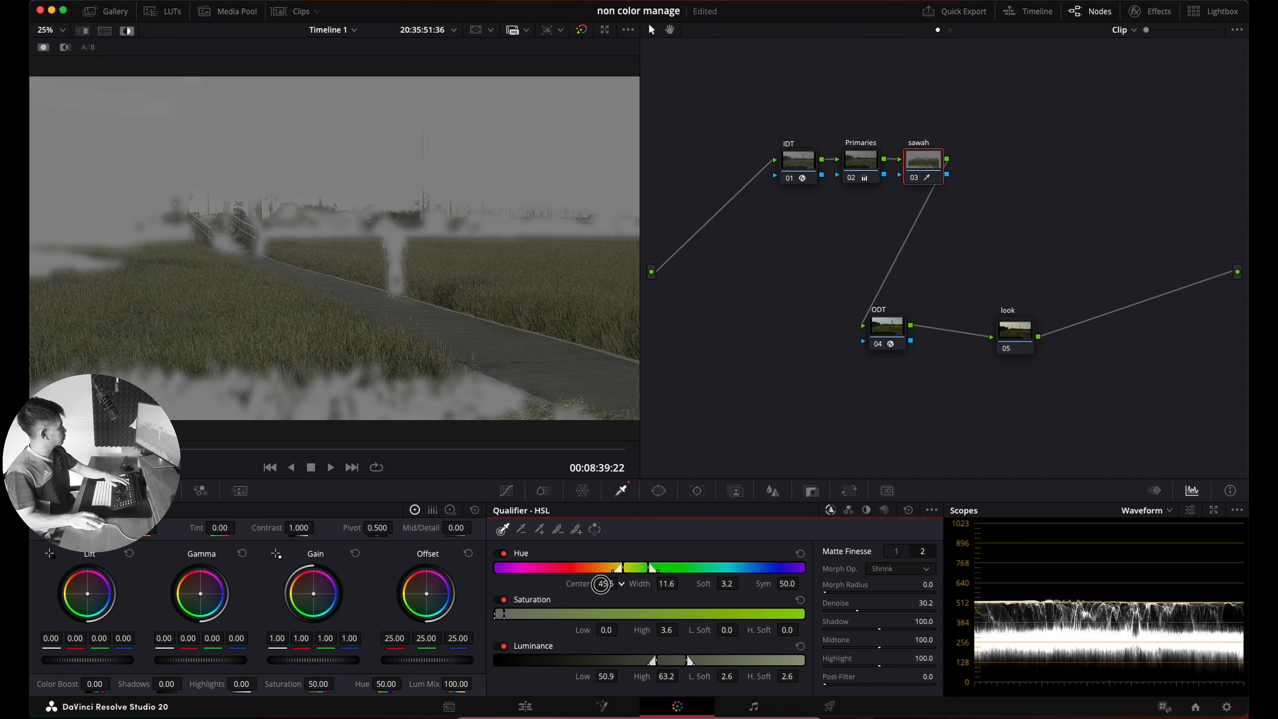
key("shift+h")
key("shift+h")
key("shift+h")
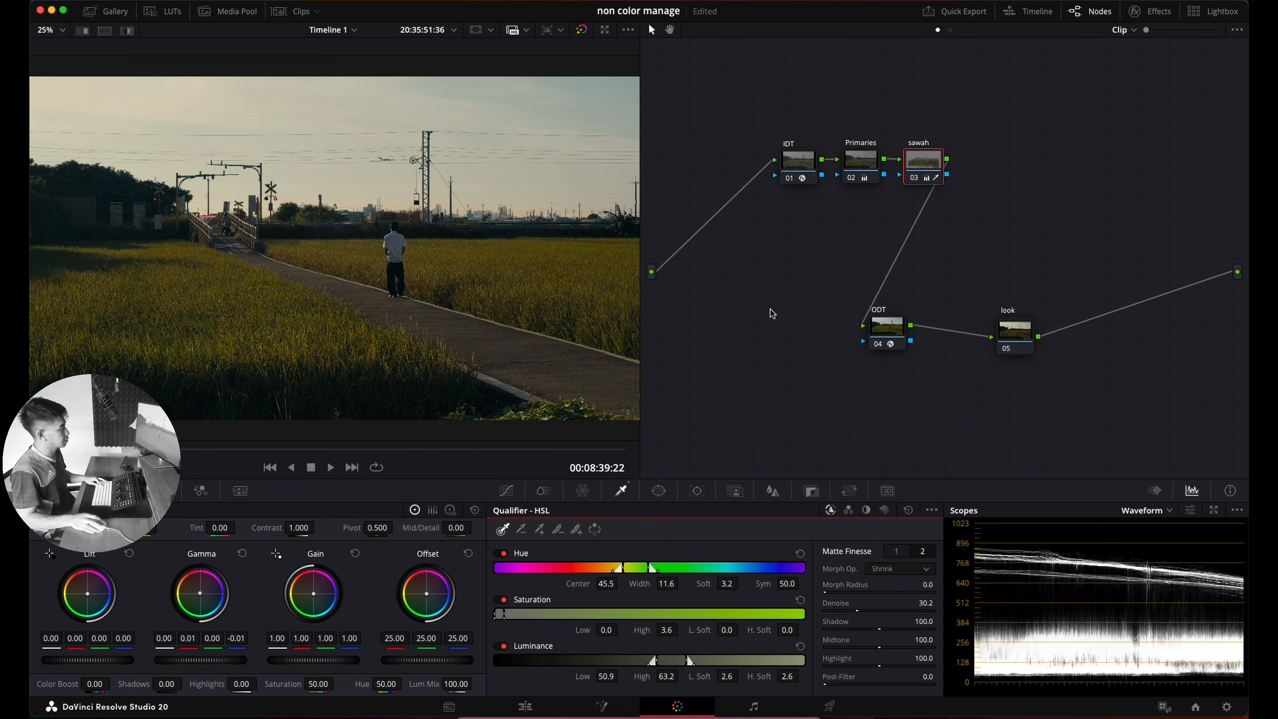
Step: Add a layer node parallel to the sawah node and label it sky
key("alt+l")
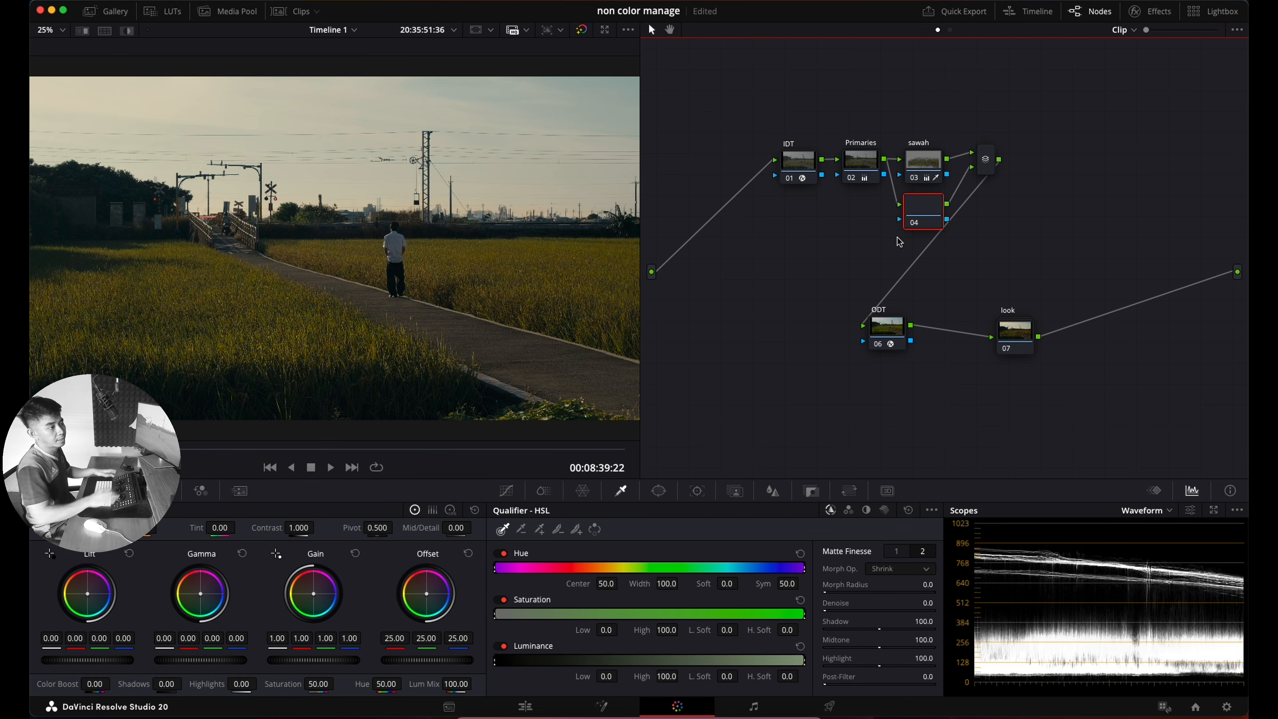
right_click(942, 201)
left_click(951, 235)
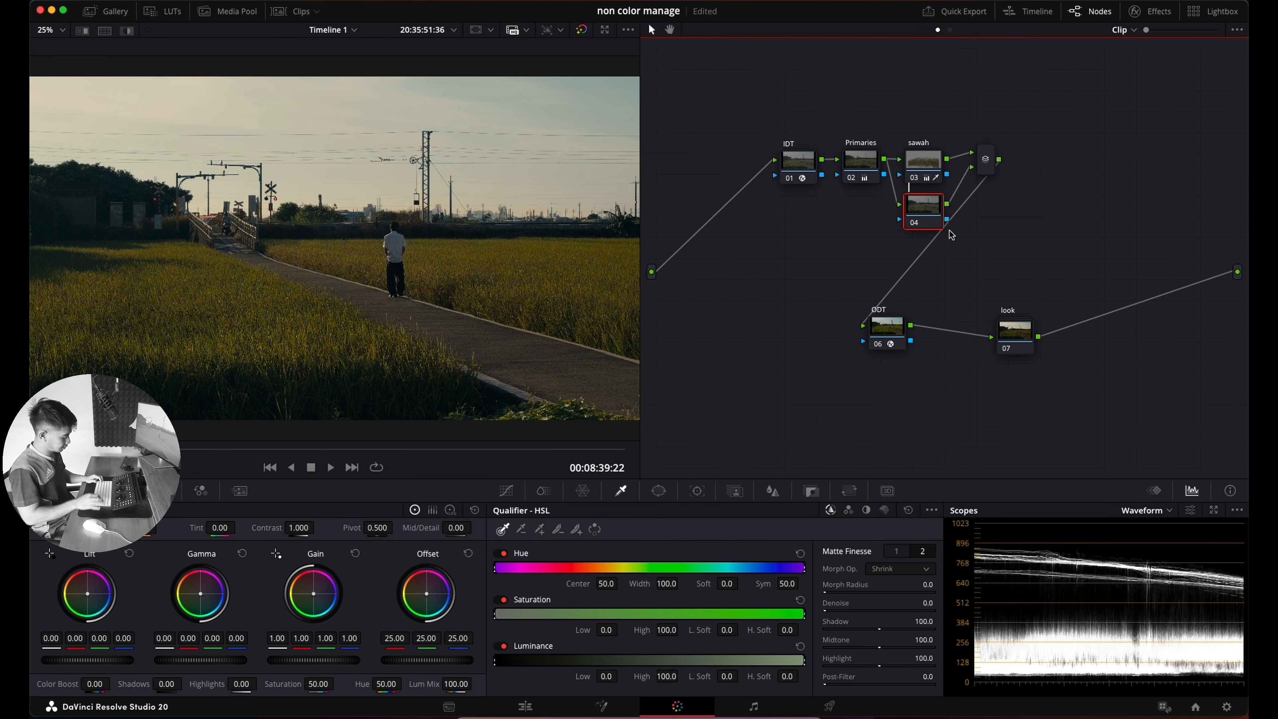
left_click(949, 231)
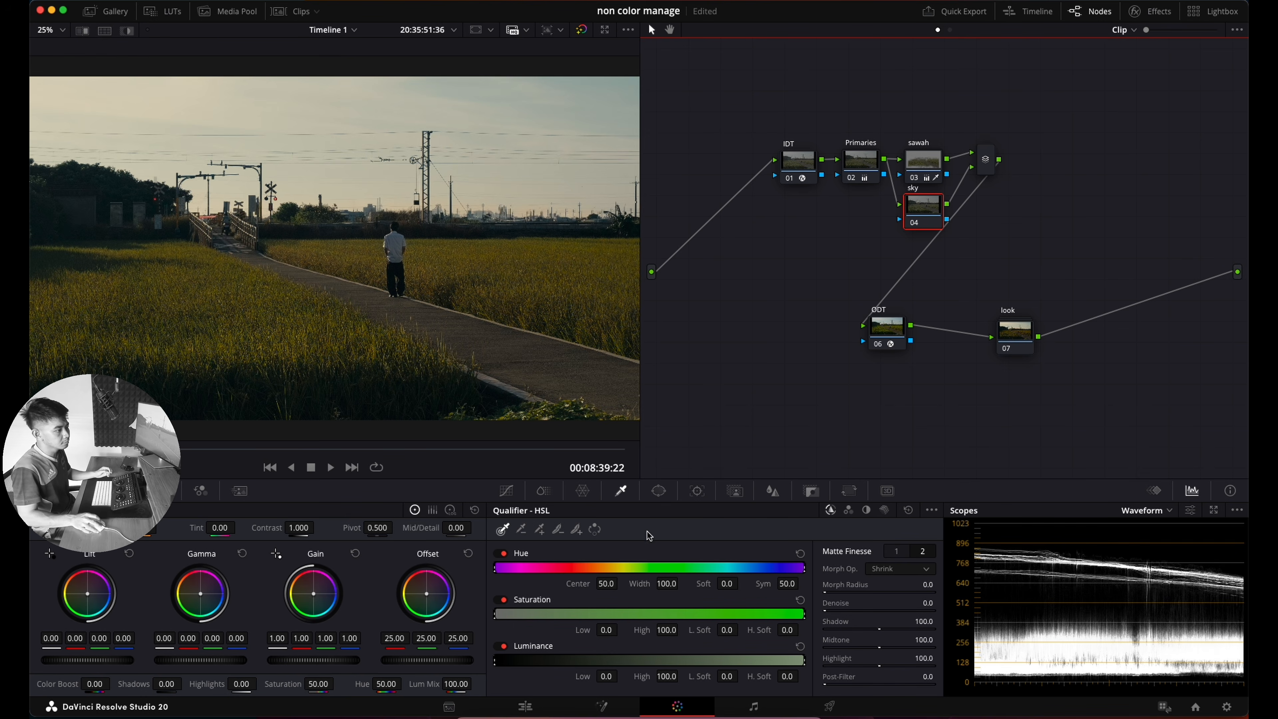
Step: Isolate the sky with luminance low 62.8, low softness 9.2 and denoise 10.1, and warm its gamma to 0.04, -0.02, -0.05
left_click_drag(608, 676, 846, 666)
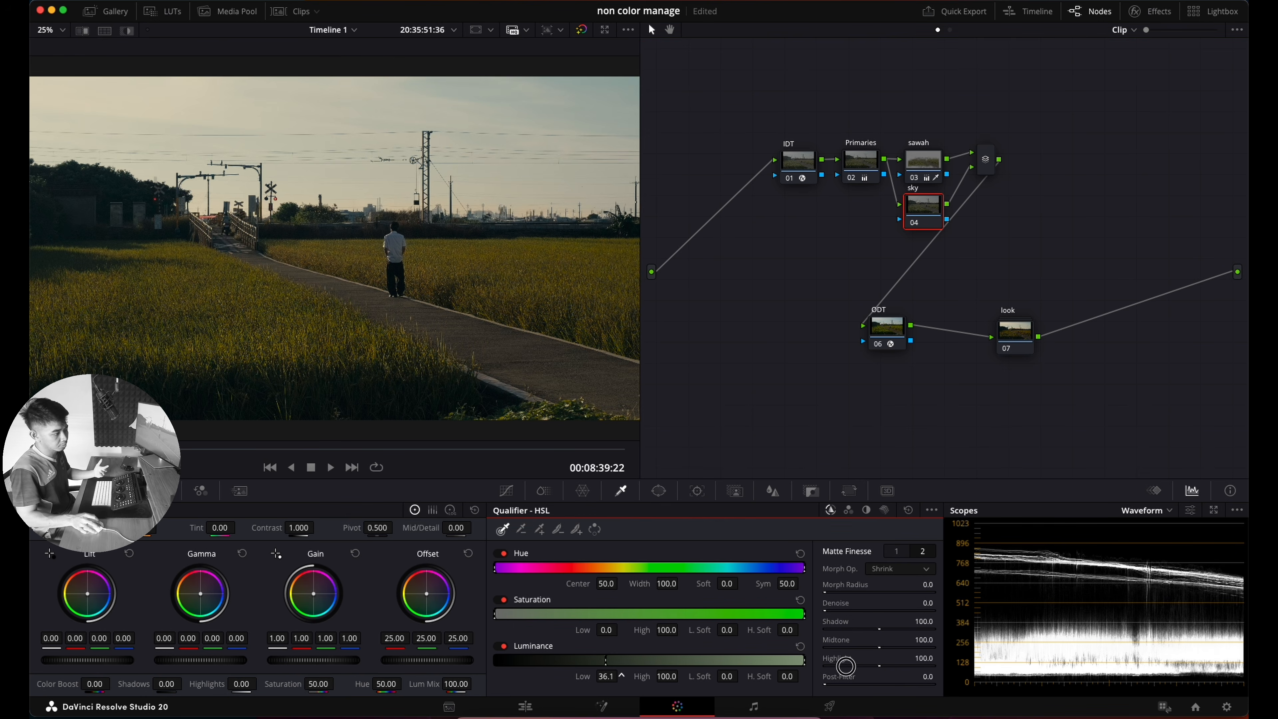
key("shift+h")
left_click_drag(728, 676, 735, 677)
left_click_drag(884, 613, 897, 614)
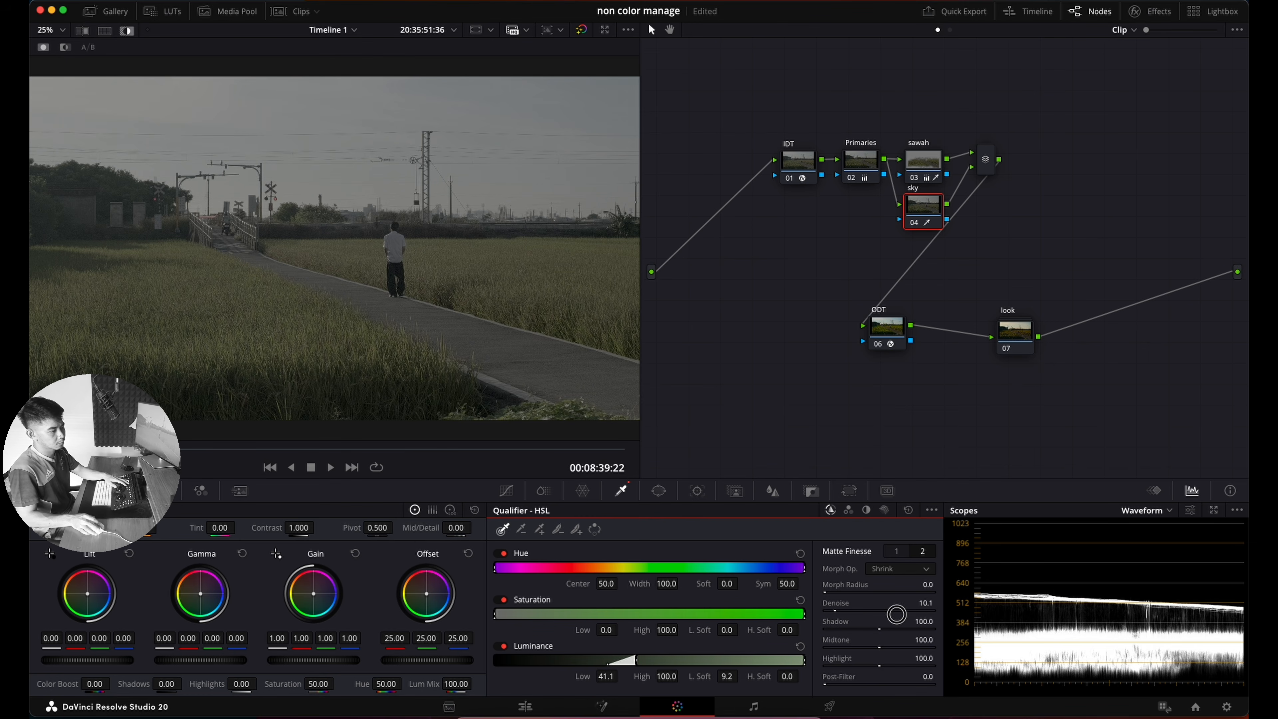
left_click_drag(609, 676, 748, 655)
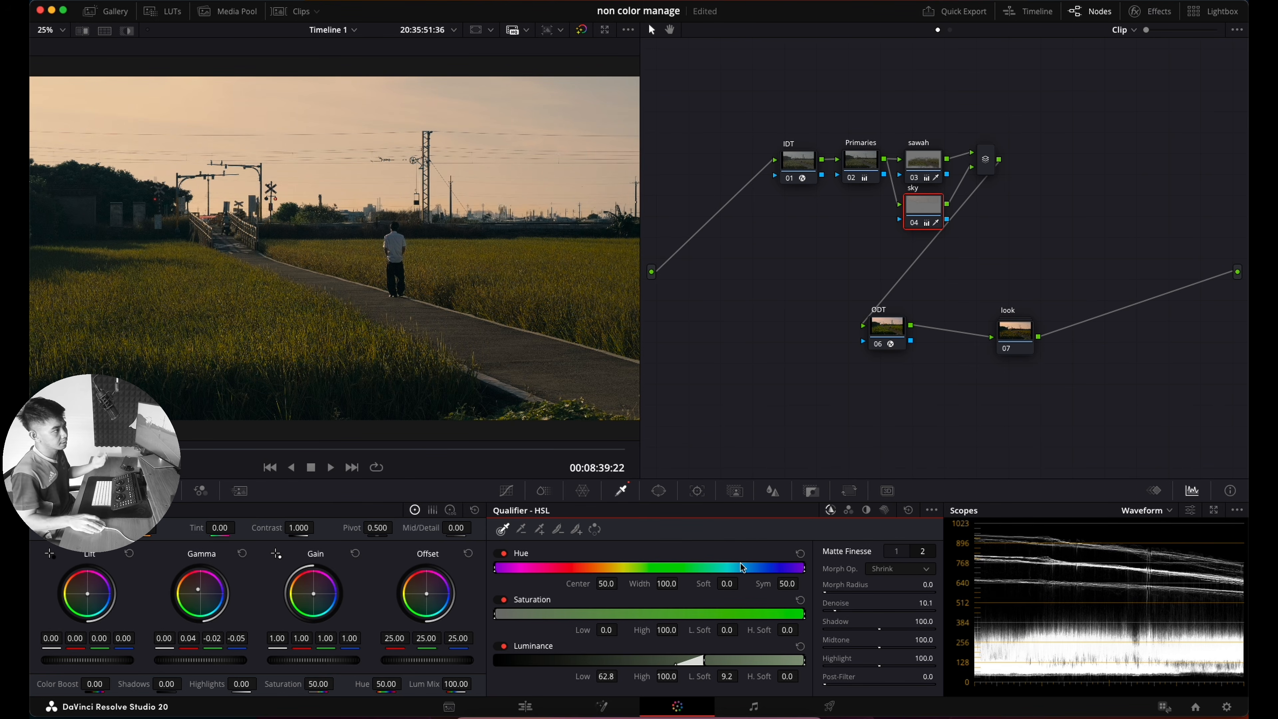
Step: Space out the tree by lowering the sky node and layer mixer and moving the ODT and look nodes down and to the right
left_click_drag(930, 207, 931, 216)
left_click_drag(839, 374, 1025, 373)
left_click(1022, 330)
left_click_drag(903, 373, 937, 384)
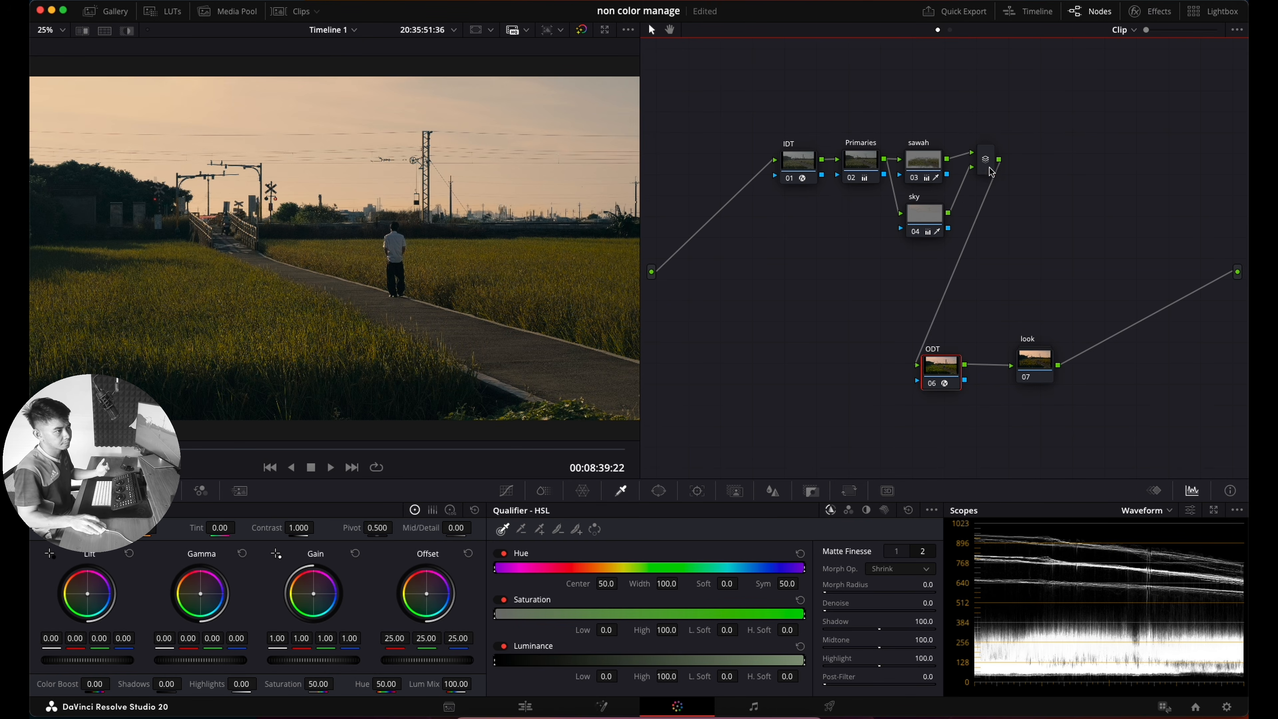
left_click_drag(991, 172, 991, 178)
Step: Add a serial node after the layer mixer and label it out
key("alt+s")
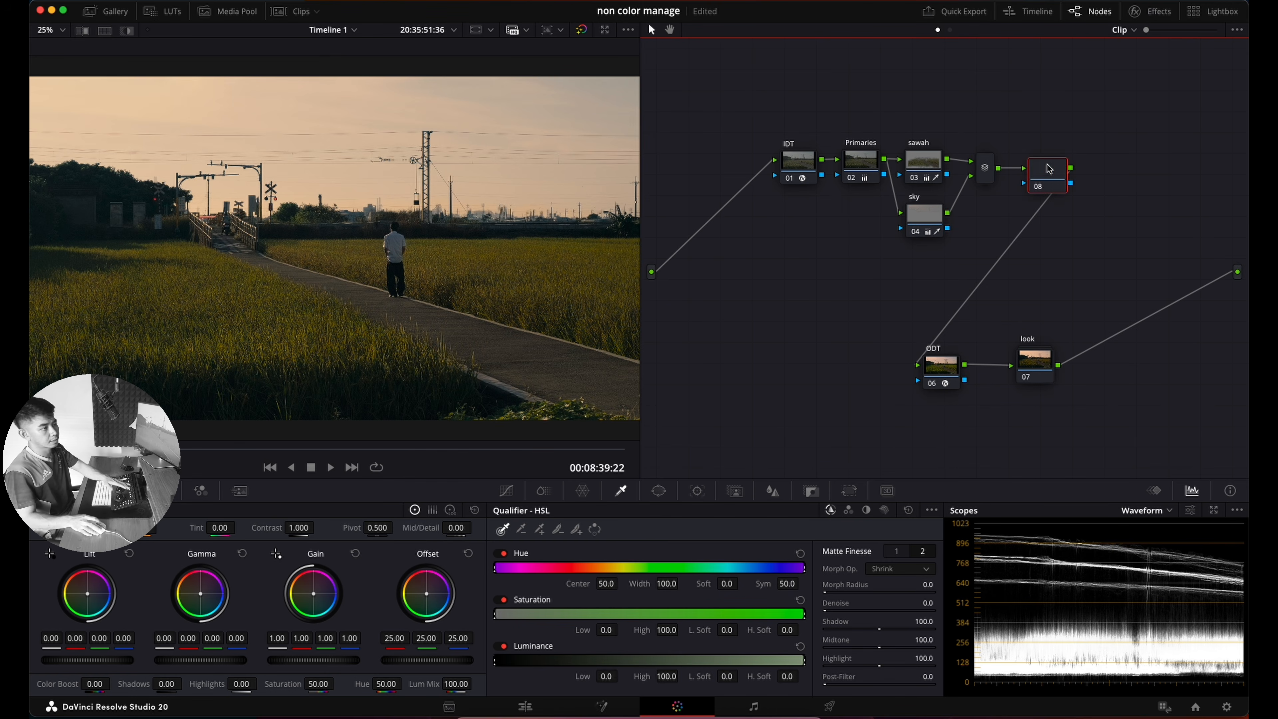
left_click_drag(1050, 180, 1048, 175)
right_click(1048, 175)
left_click(1070, 198)
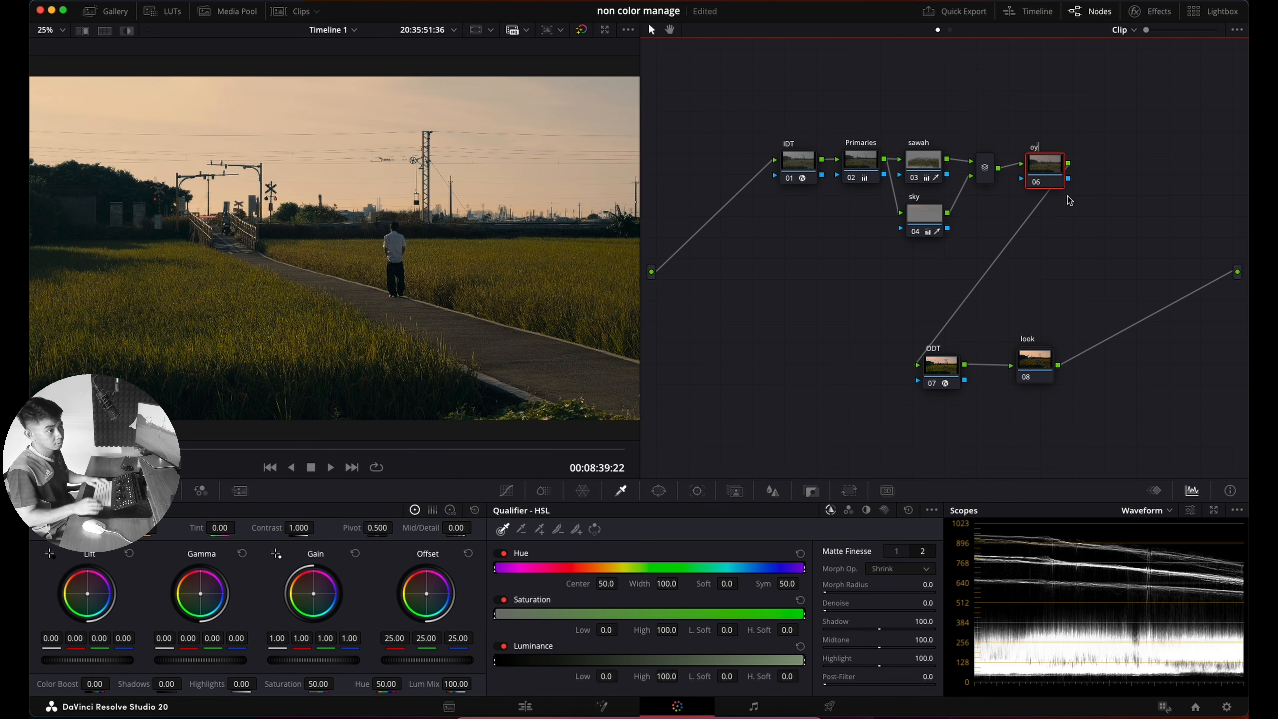
right_click(1049, 175)
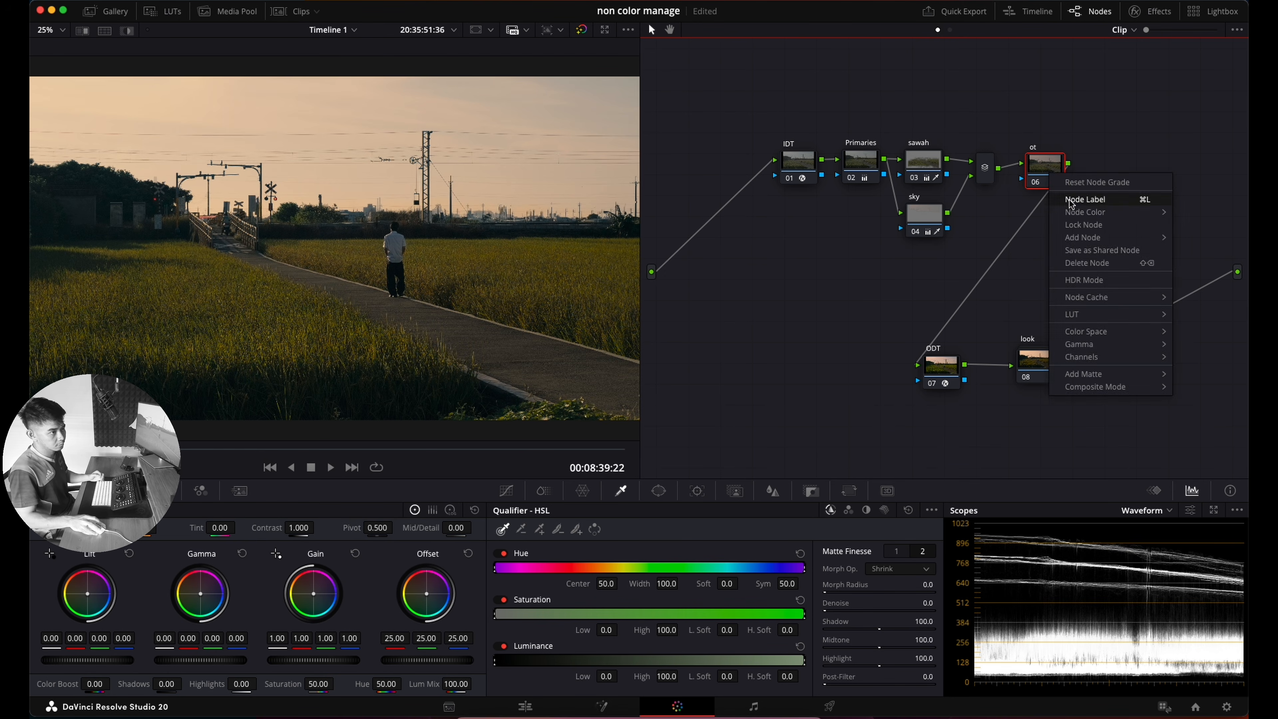
left_click(1075, 207)
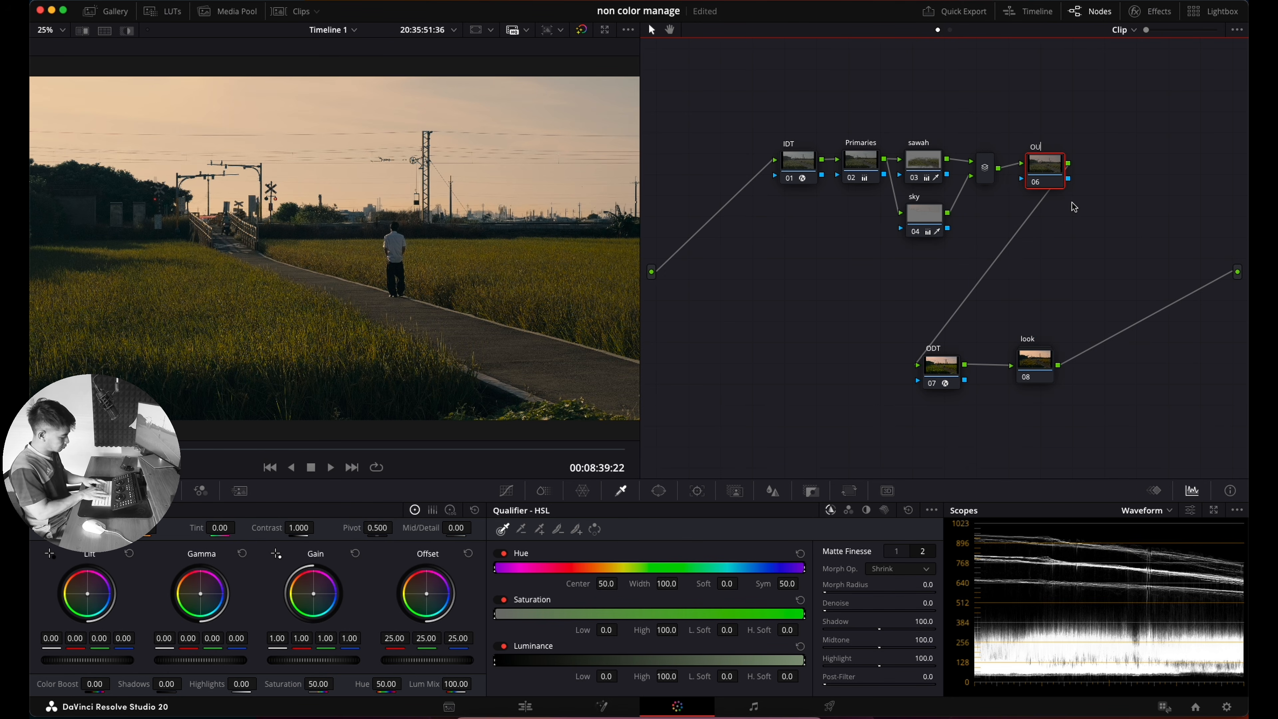
key("Return")
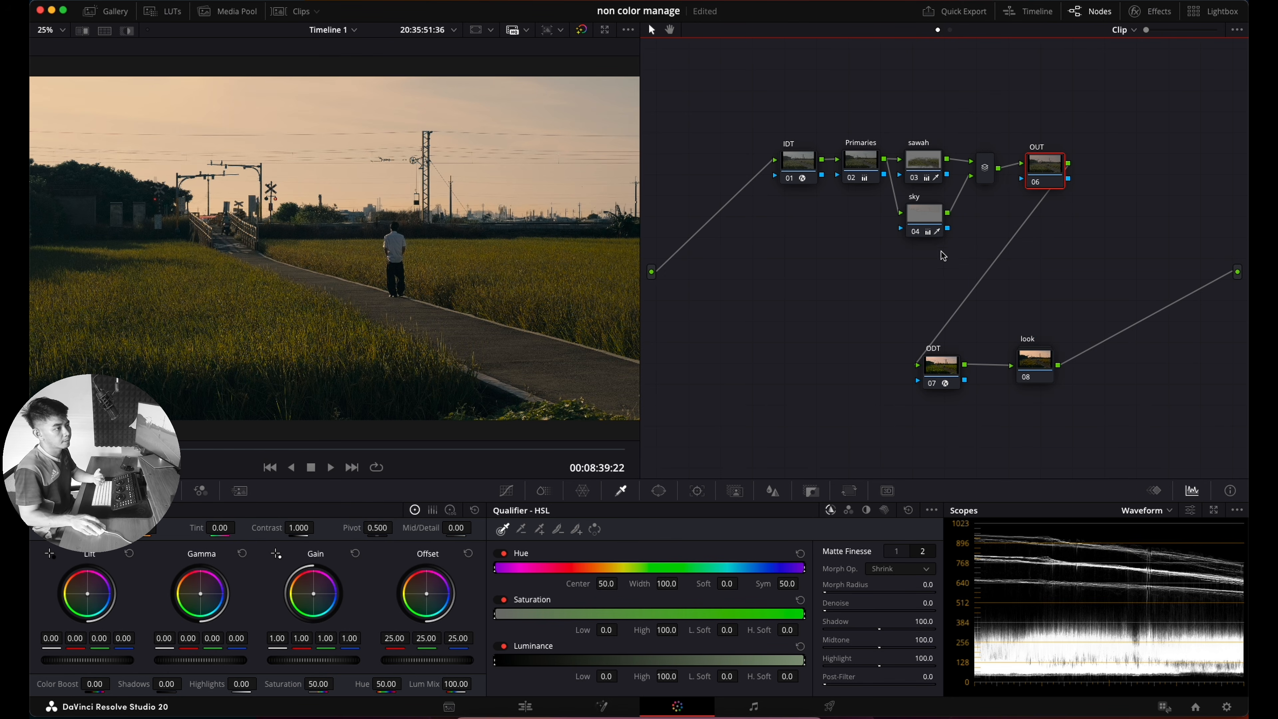
right_click(1046, 170)
left_click(1061, 201)
type("out")
Step: Add an inverted circle window with softness 36 to the out node, stretched to nearly fill the frame
left_click(661, 487)
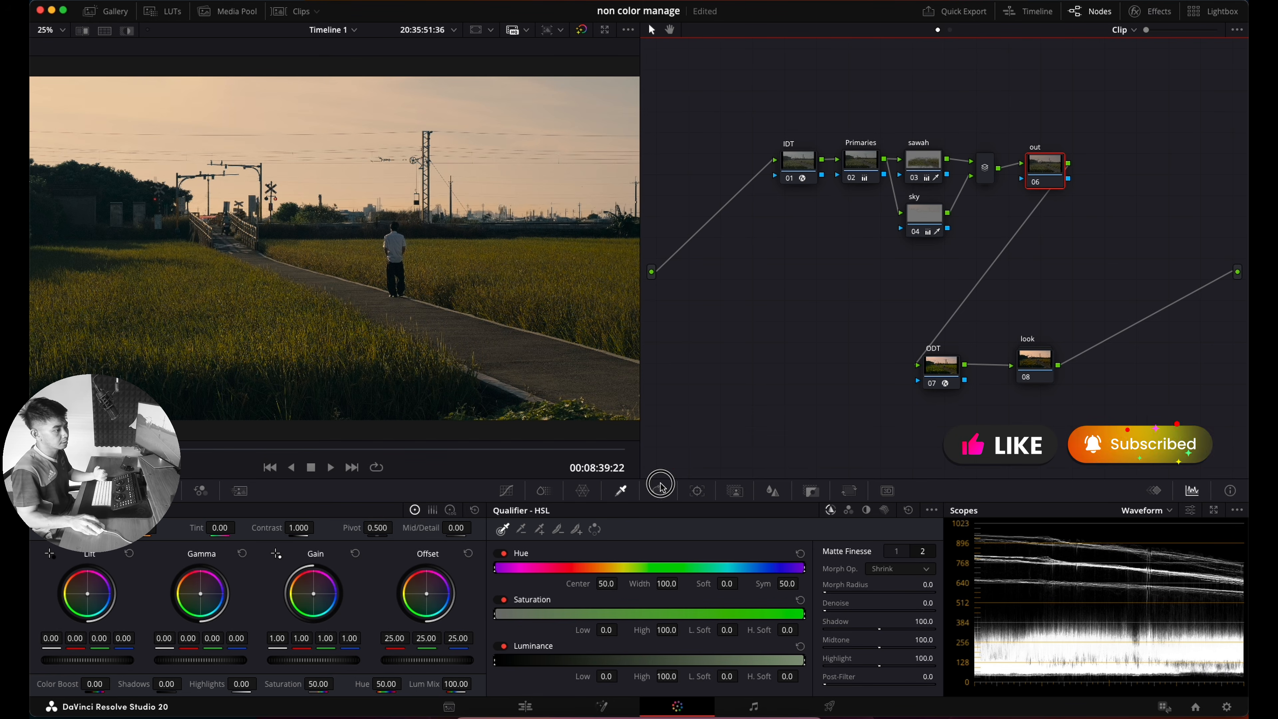
left_click(515, 591)
scroll(430, 271, "down", 2)
left_click_drag(417, 265, 590, 269)
left_click_drag(340, 339, 340, 401)
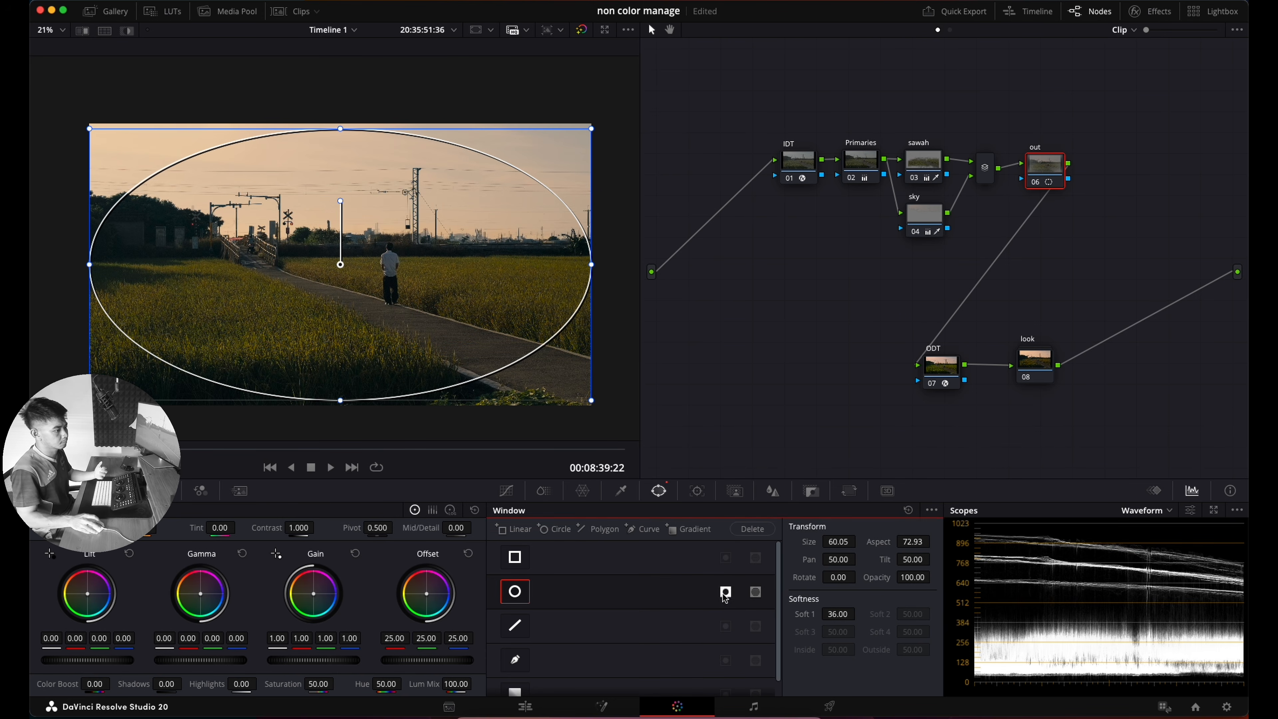
Step: Darken the out node's vignette by pulling the ganged custom curve down slightly above its middle, and compare the node on and off
left_click(507, 493)
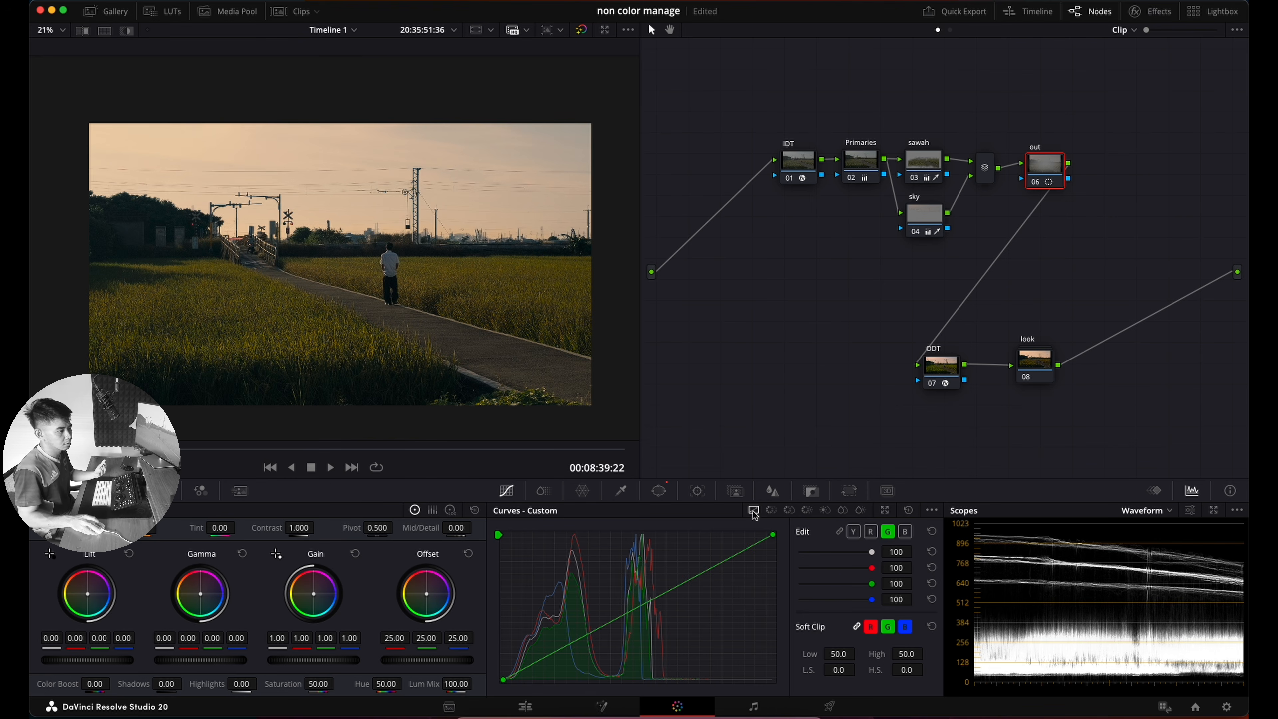
left_click(840, 532)
left_click_drag(656, 600, 652, 624)
key("super+d")
key("super+d")
key("super+d")
key("super+d")
key("super+d")
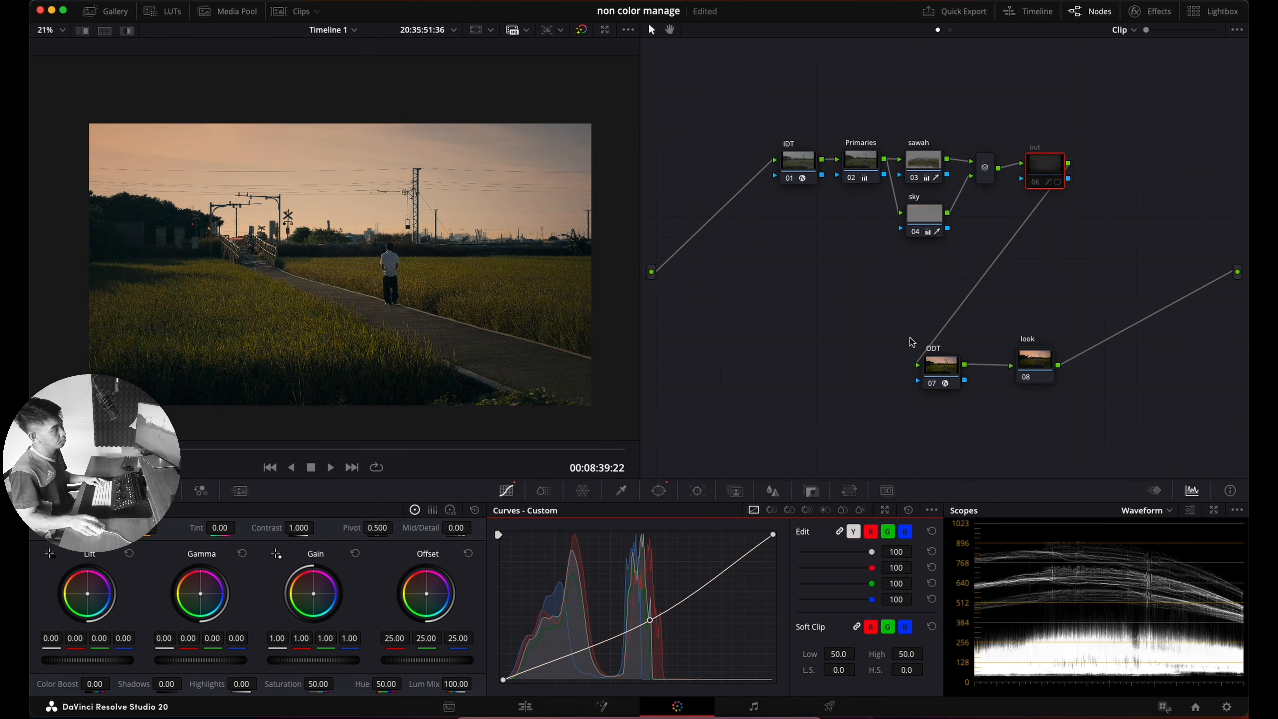
key("super+d")
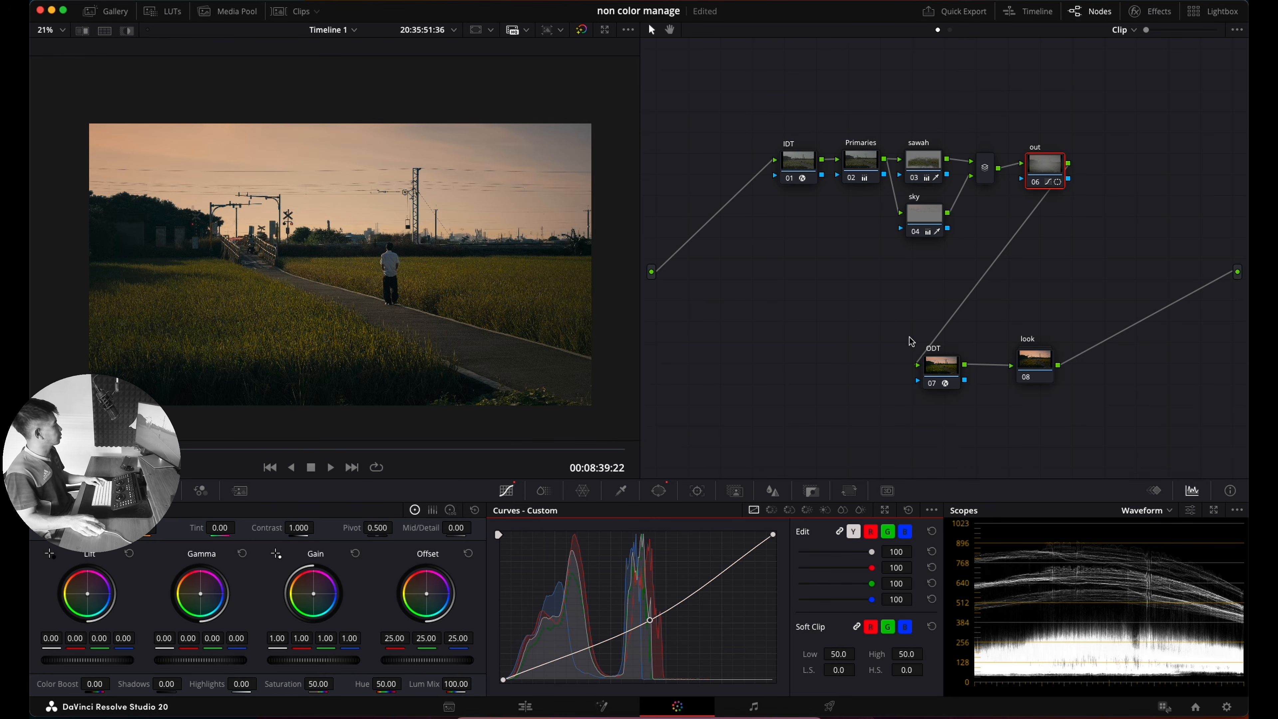
Step: Add a serial node between the out node and ODT, space it out in the lower row, and label it soflight
key("alt+s")
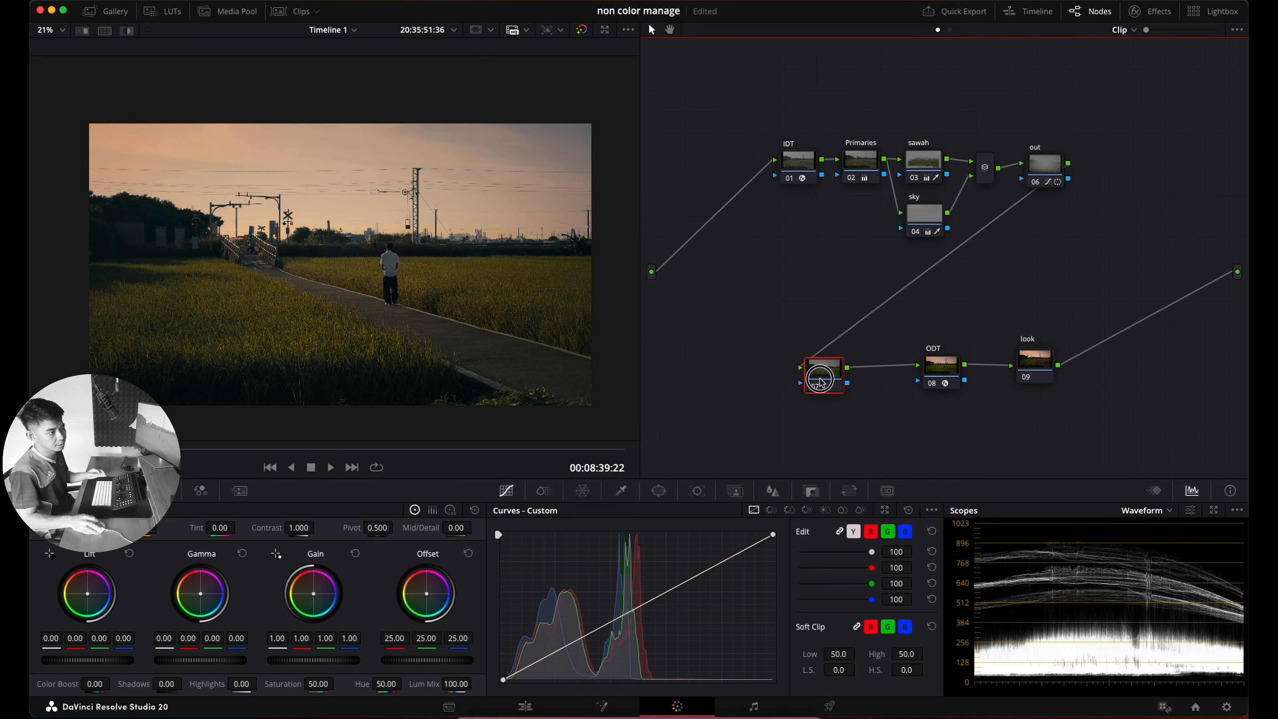
left_click(915, 381)
left_click_drag(916, 381, 820, 378)
right_click(820, 378)
left_click(849, 404)
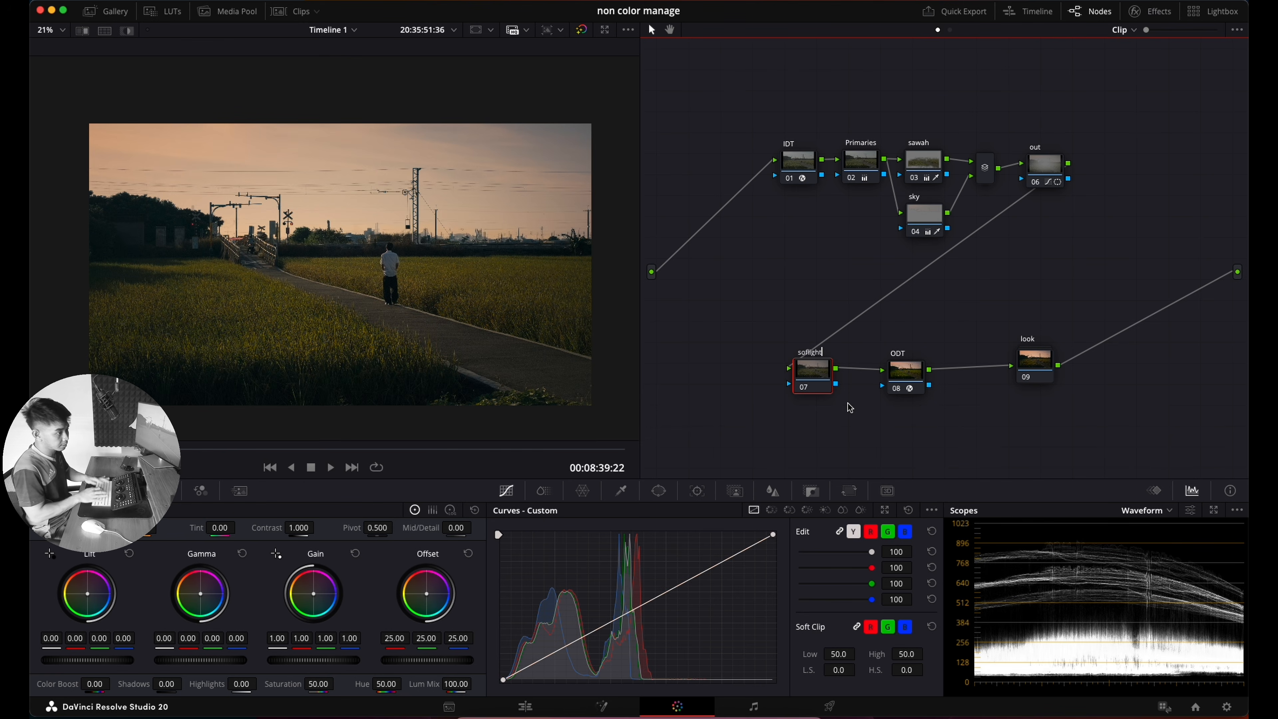
Step: Find the Glow effect in the effects library and apply it to the soflight node
left_click(1141, 11)
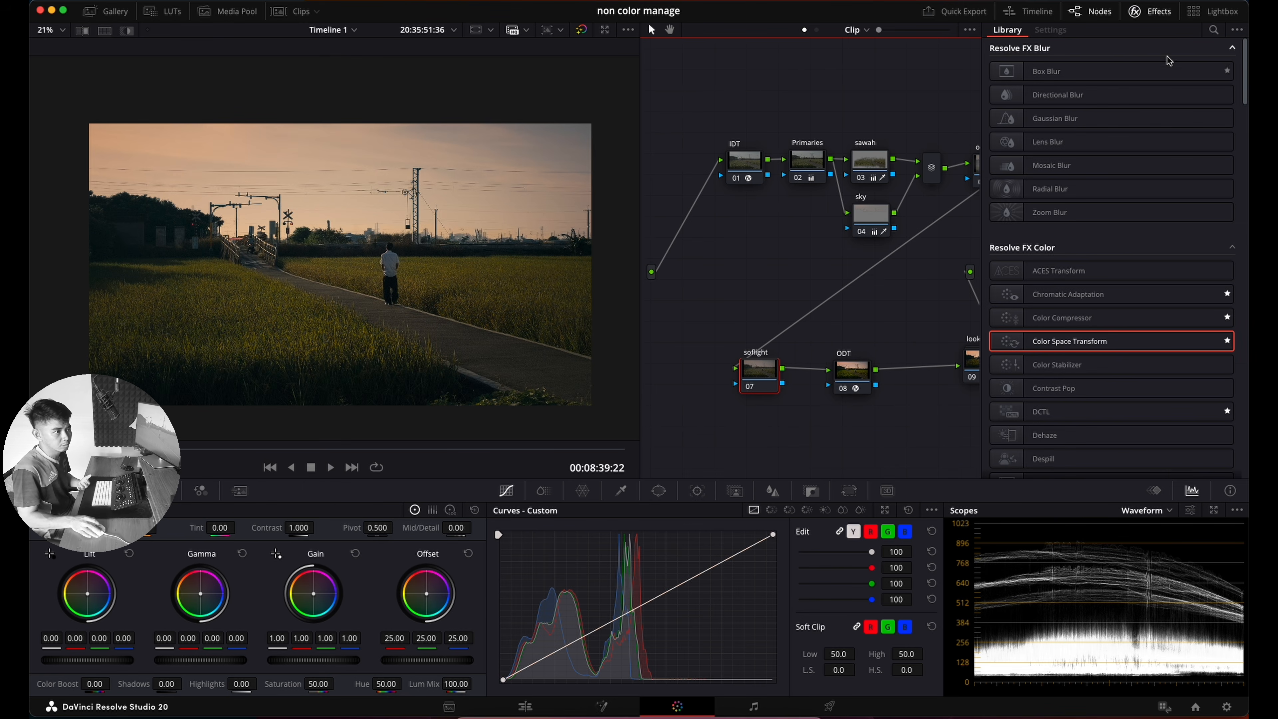
left_click(1214, 31)
type("glow")
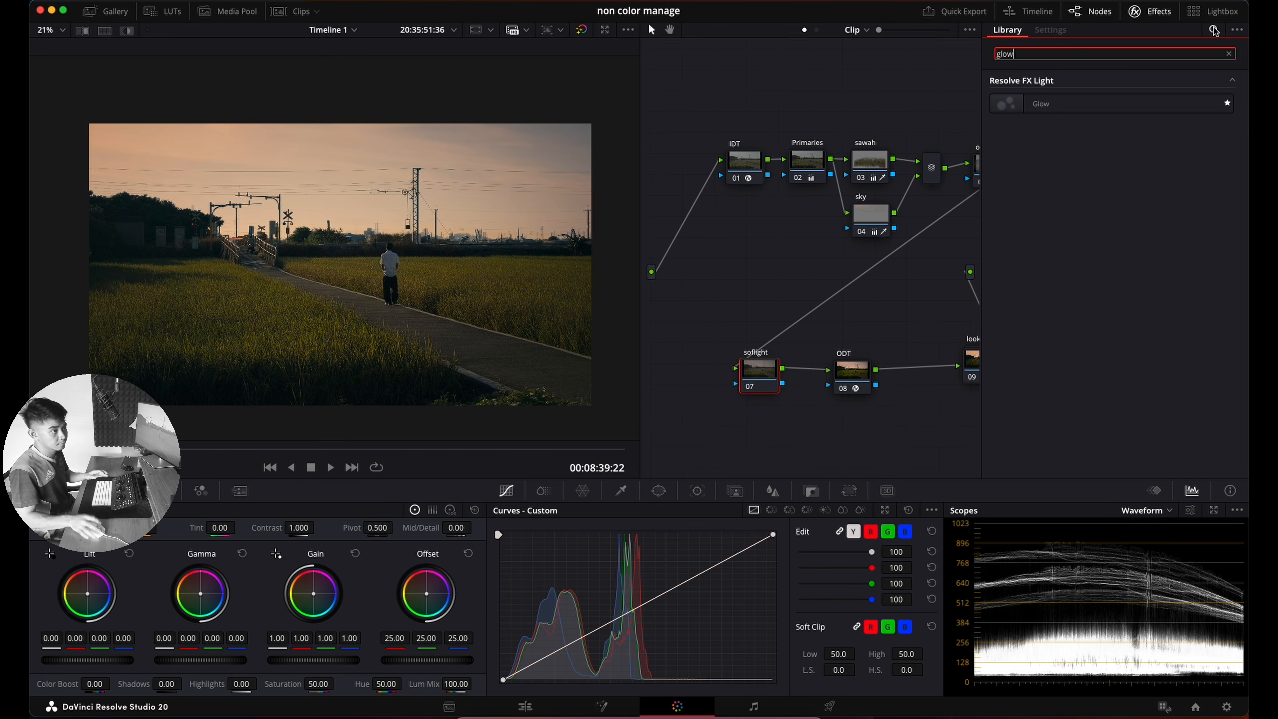
left_click_drag(1041, 103, 771, 381)
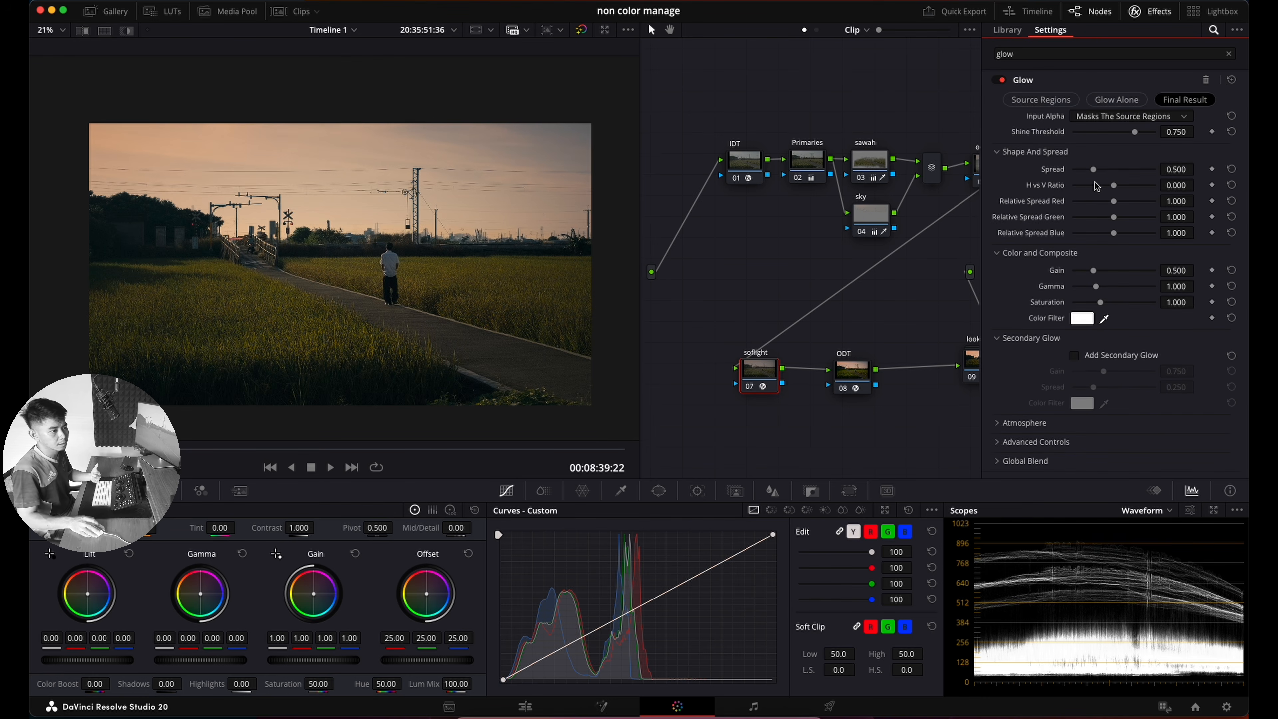
Step: Set the Glow's composite type to Softlight and its shine threshold to 0.163
left_click(1052, 441)
scroll(1091, 443, "down", 3)
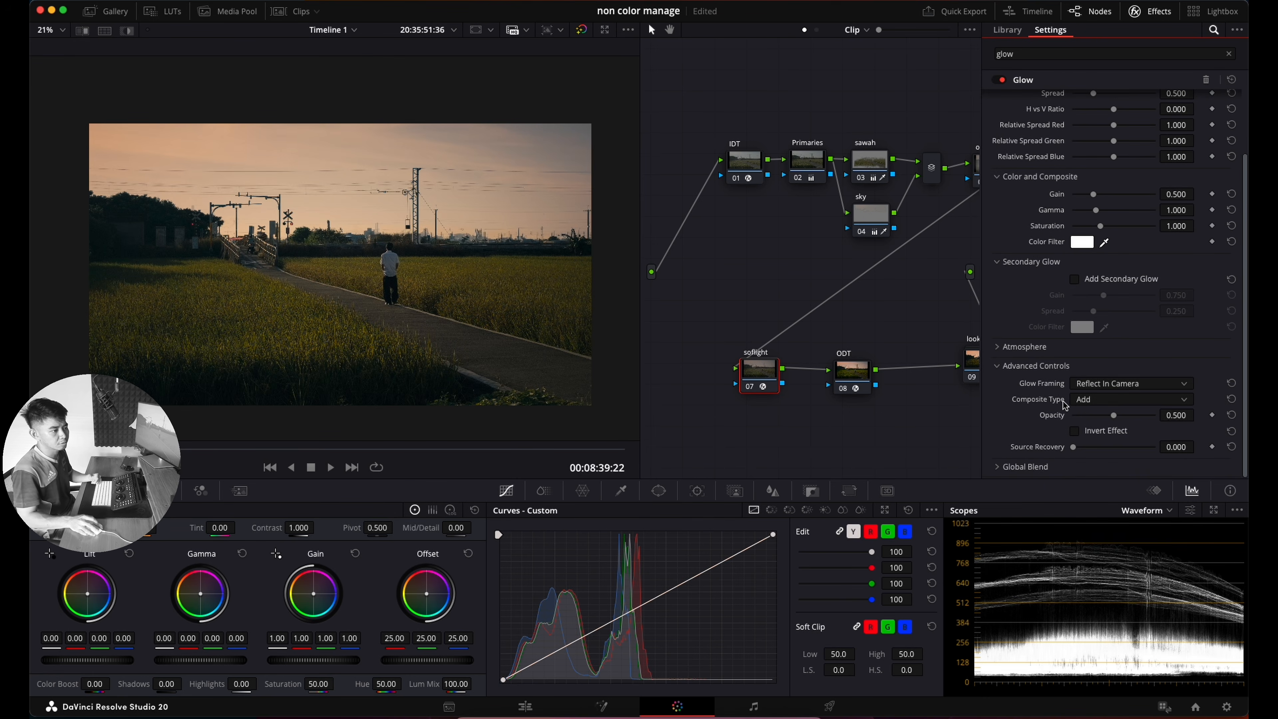
left_click(1086, 400)
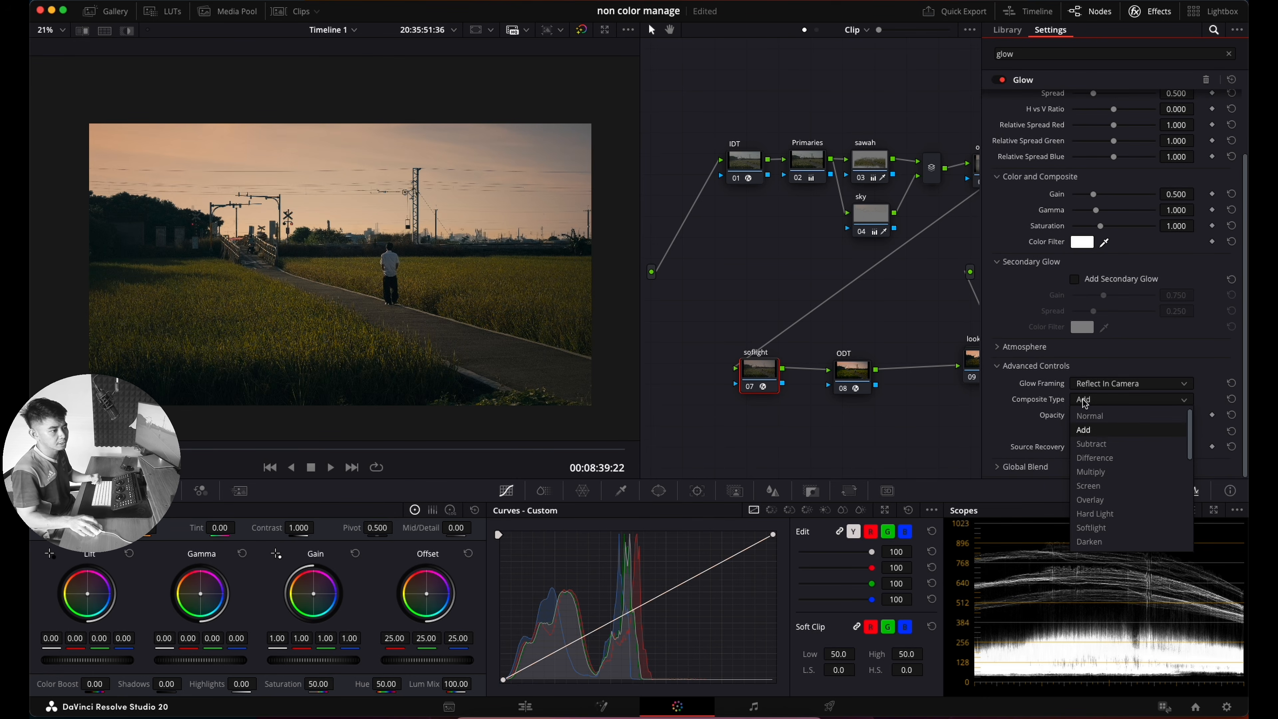
left_click(1104, 531)
scroll(1118, 212, "up", 3)
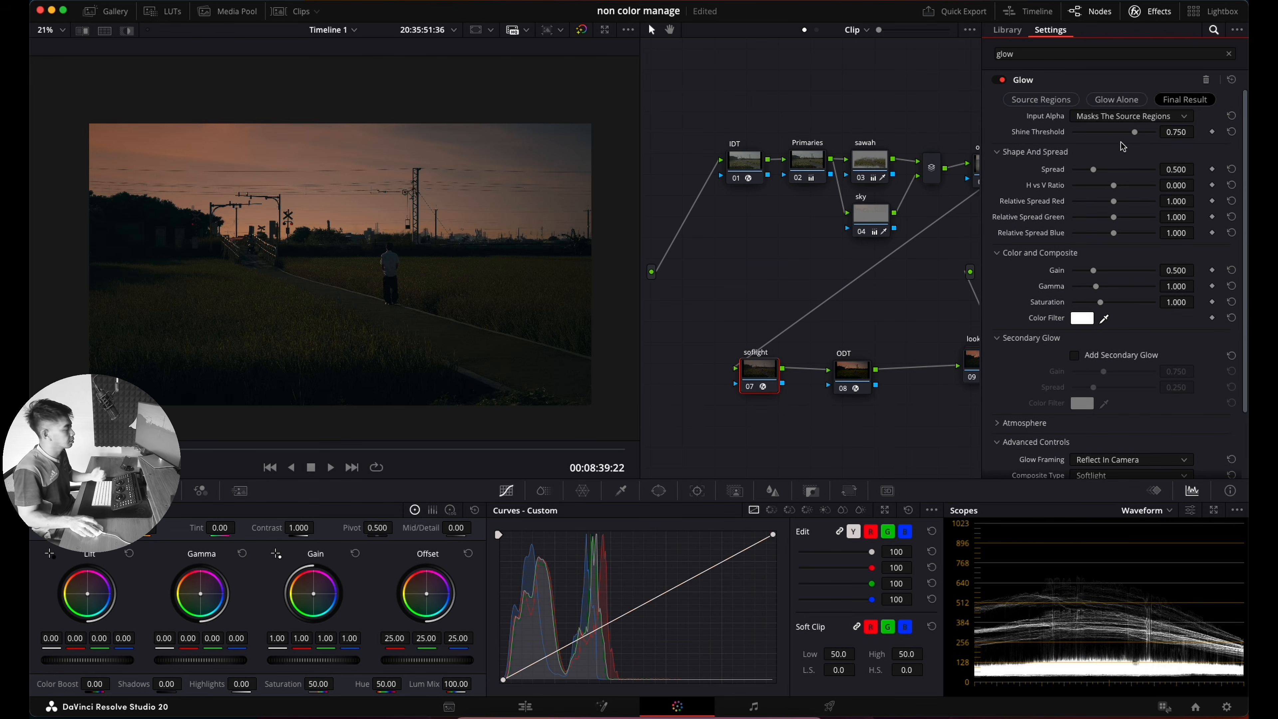
left_click_drag(1132, 135, 1087, 139)
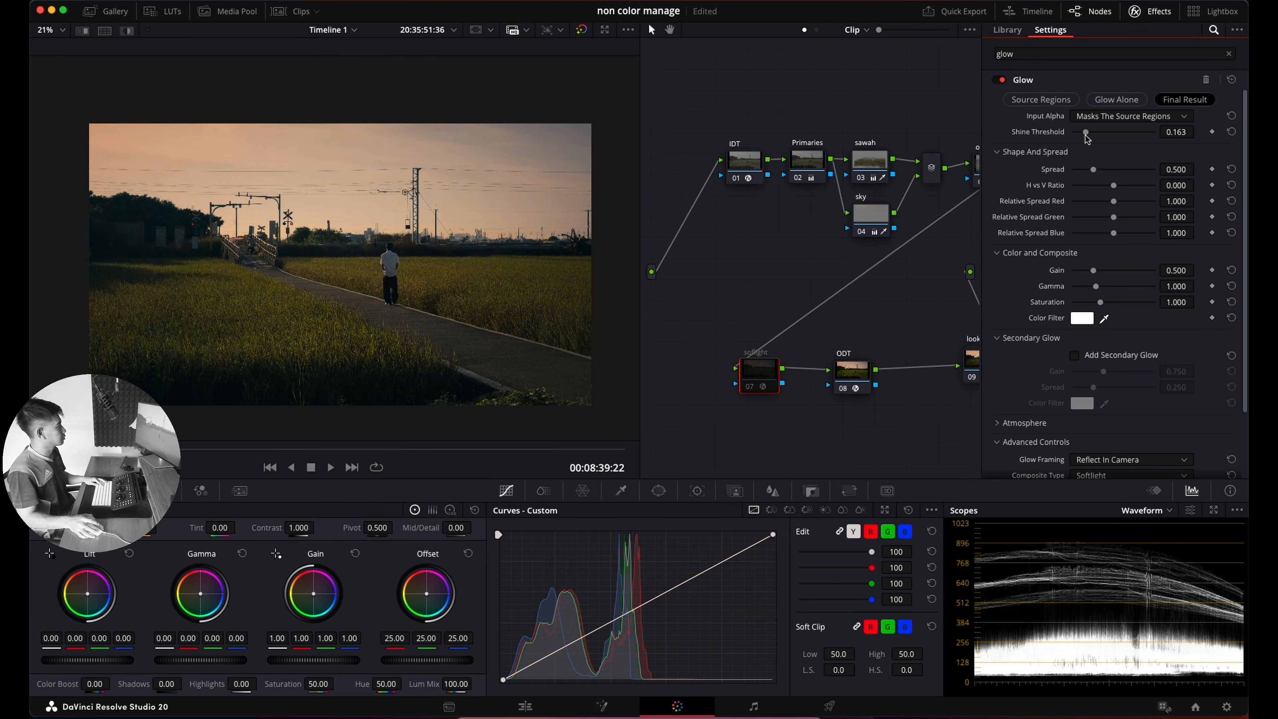
Step: Compare the image with the soflight node on and off, checking the sky, the subject and the field shadows
key("ctrl+d")
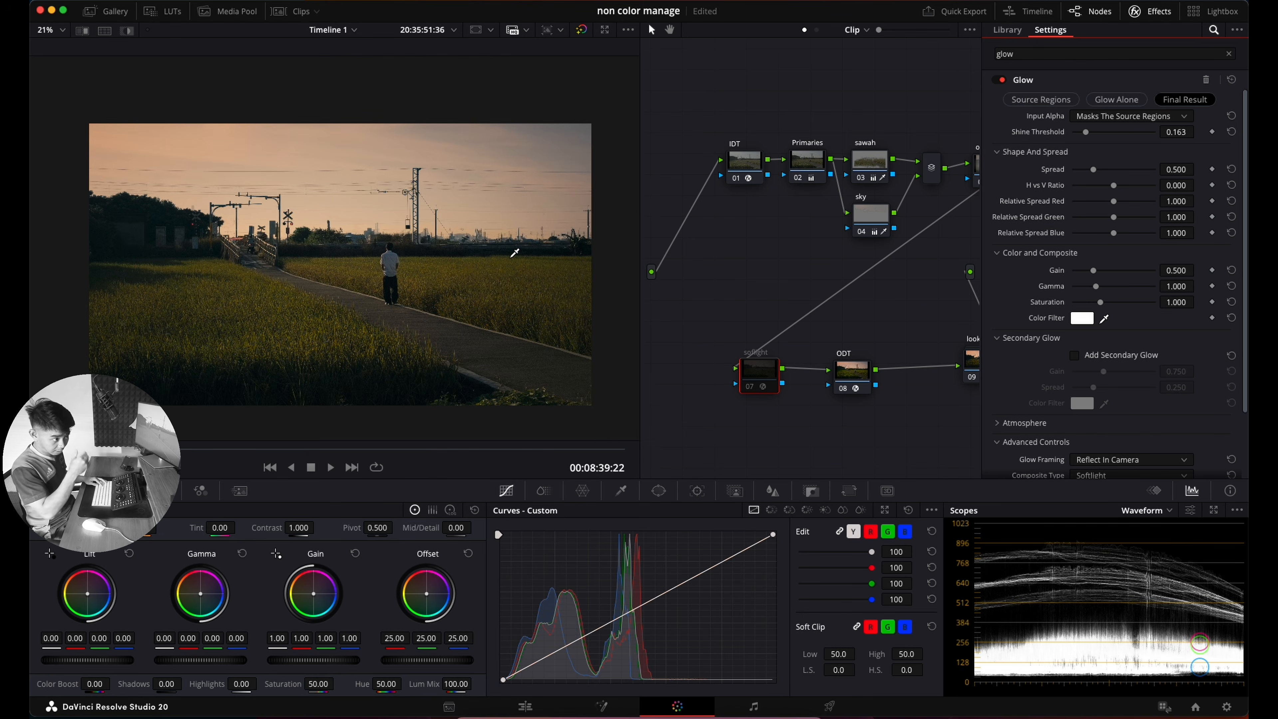
key("ctrl+d")
key("ctrl+d")
key("ctrl+d")
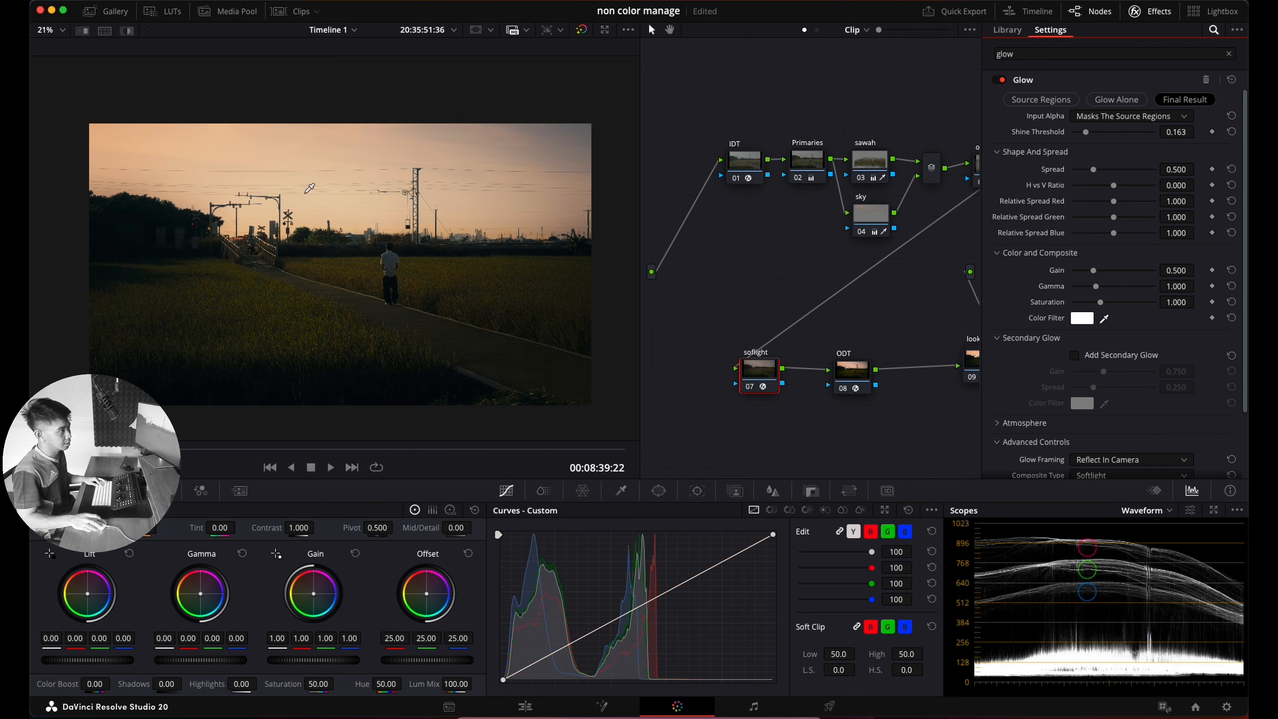
key("ctrl+d")
key("ctrl+d")
key("ctrl+d")
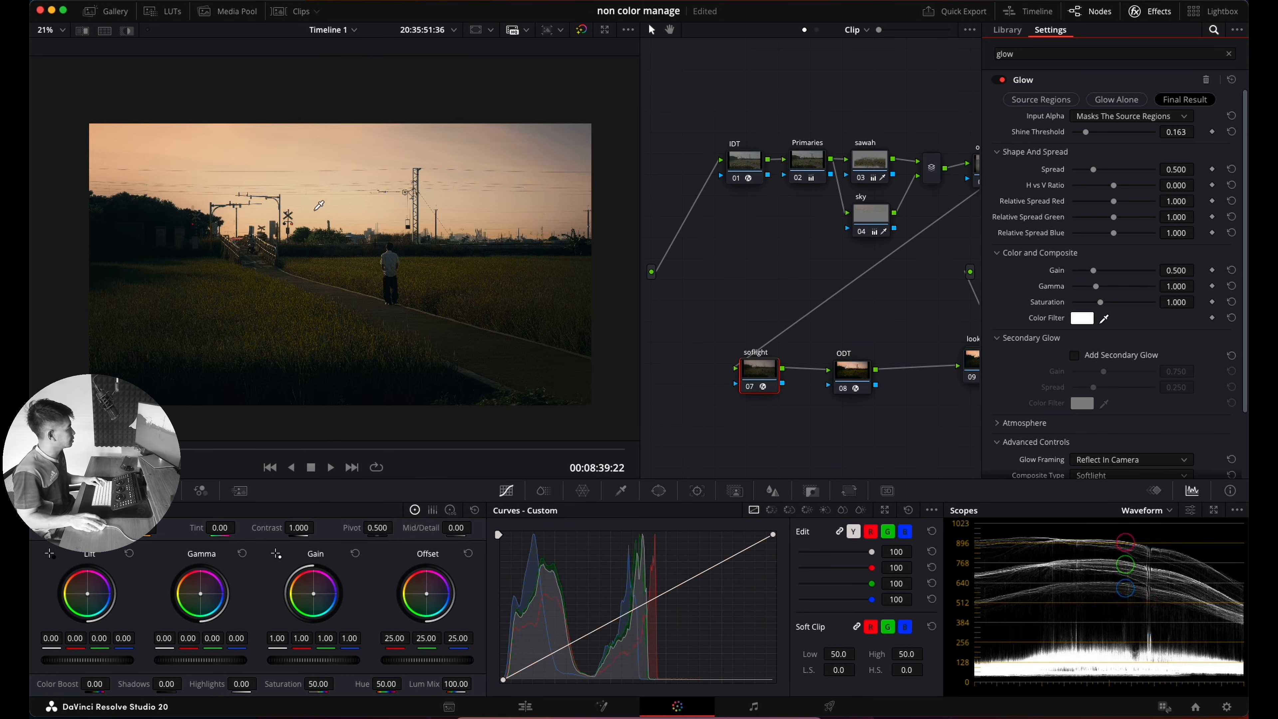
key("ctrl+d")
key("ctrl+d")
key("ctrl+d")
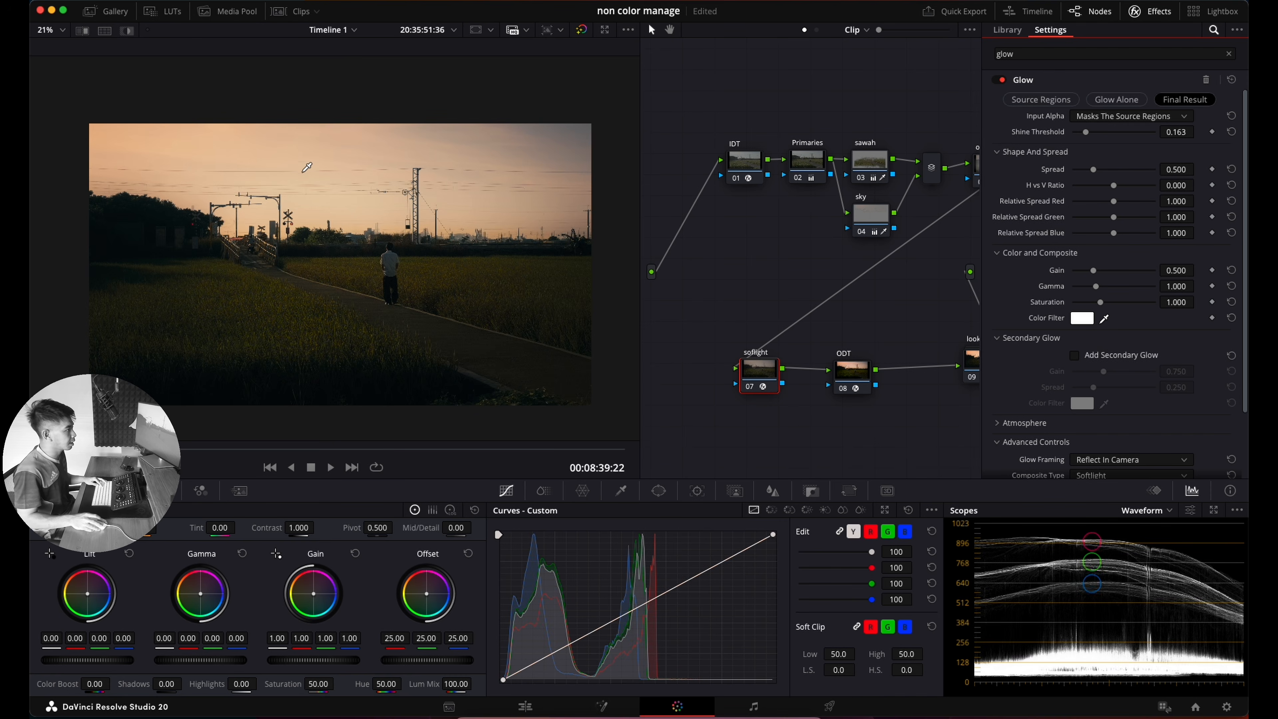
key("ctrl+d")
key("ctrl+d")
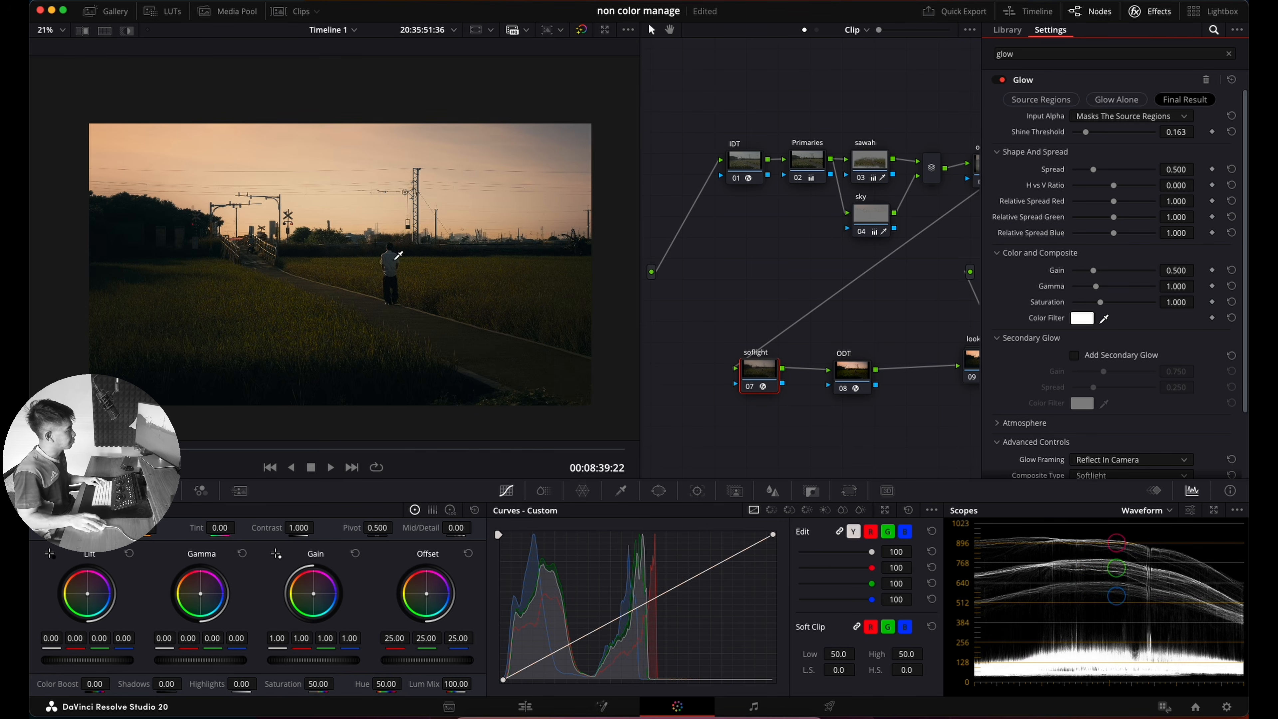
key("ctrl+d")
key("ctrl+d")
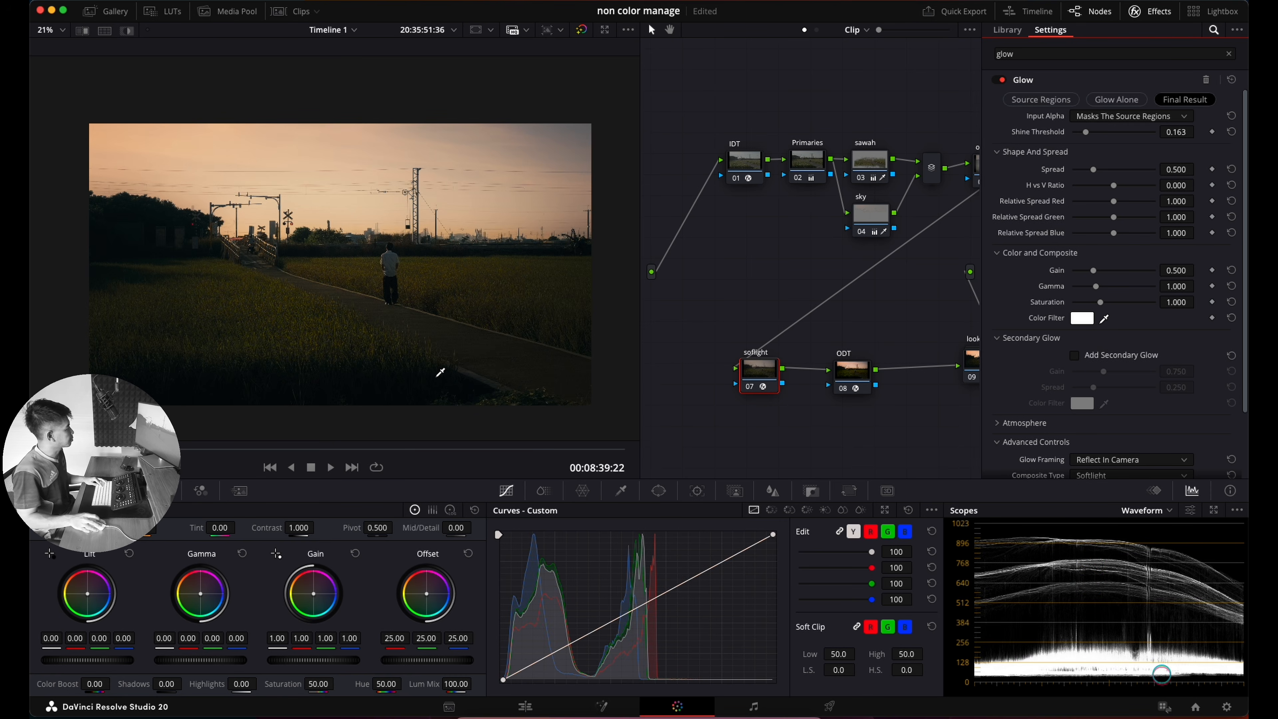
Step: Set the Glow's shine threshold to 0.178 and compare the image with the soflight node on and off
left_click_drag(1087, 133, 1089, 137)
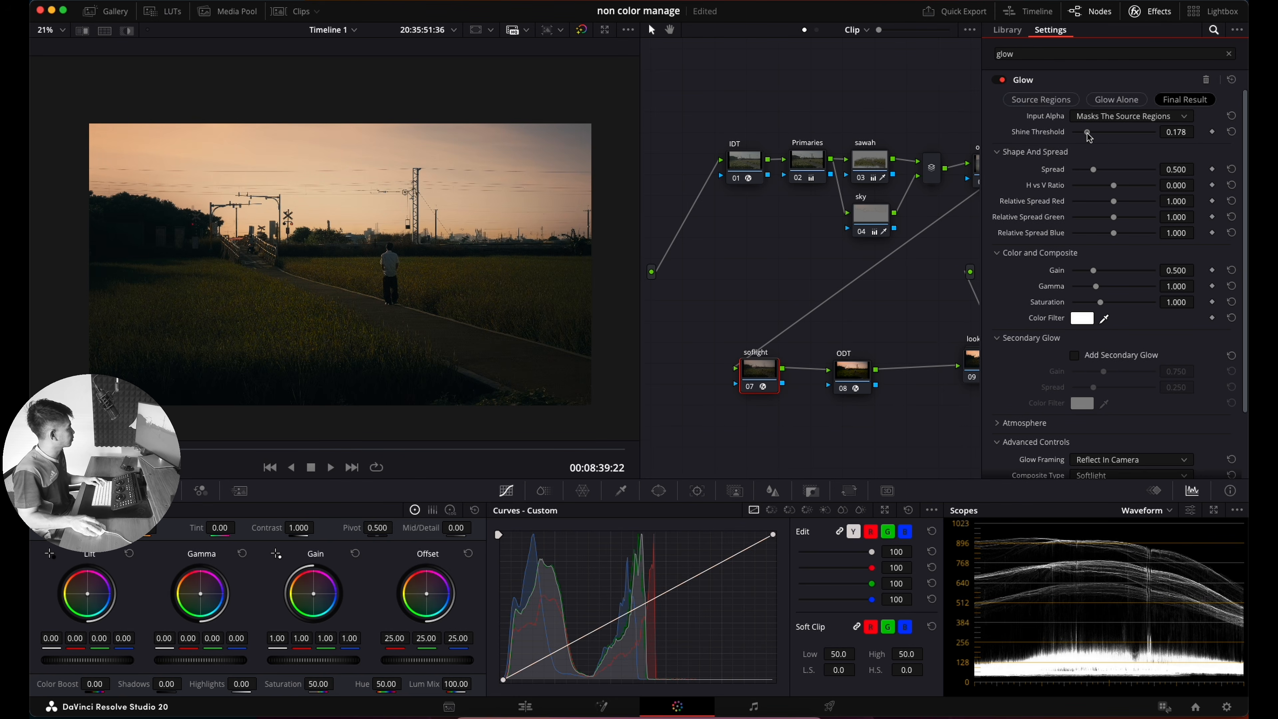
left_click(1163, 17)
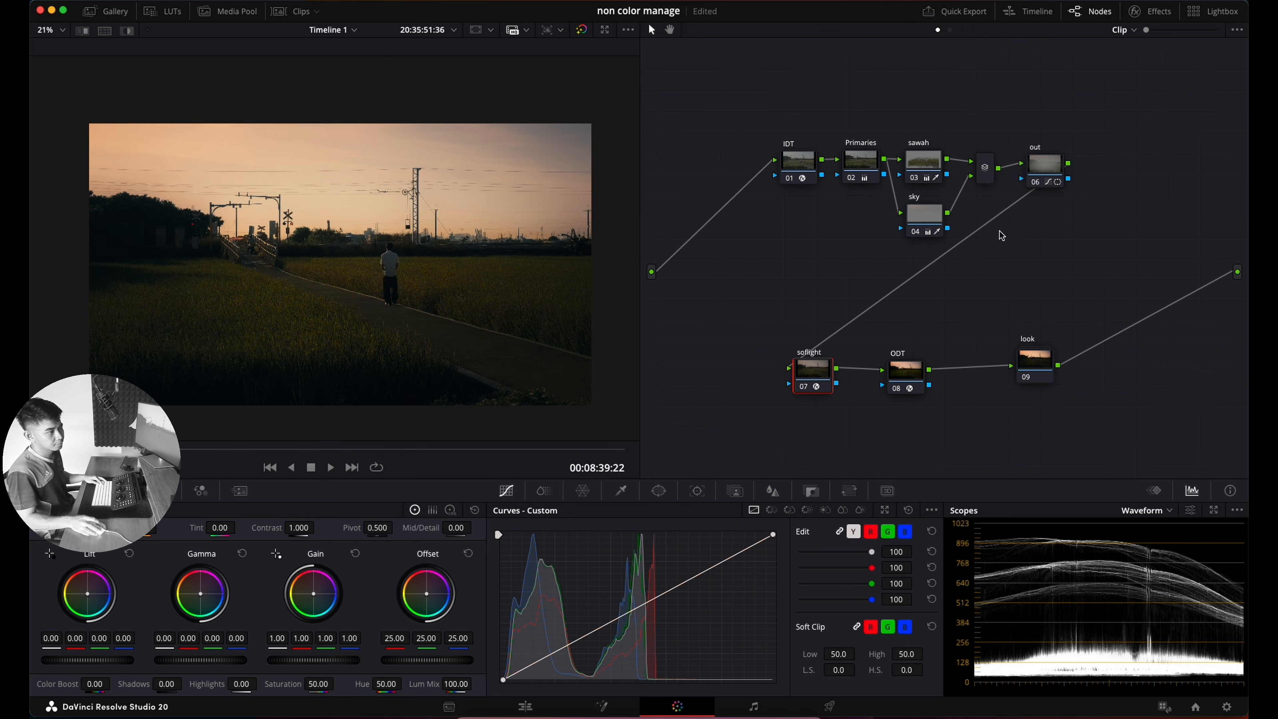
key("super+d")
key("super+d")
key("super+d")
key("super+d")
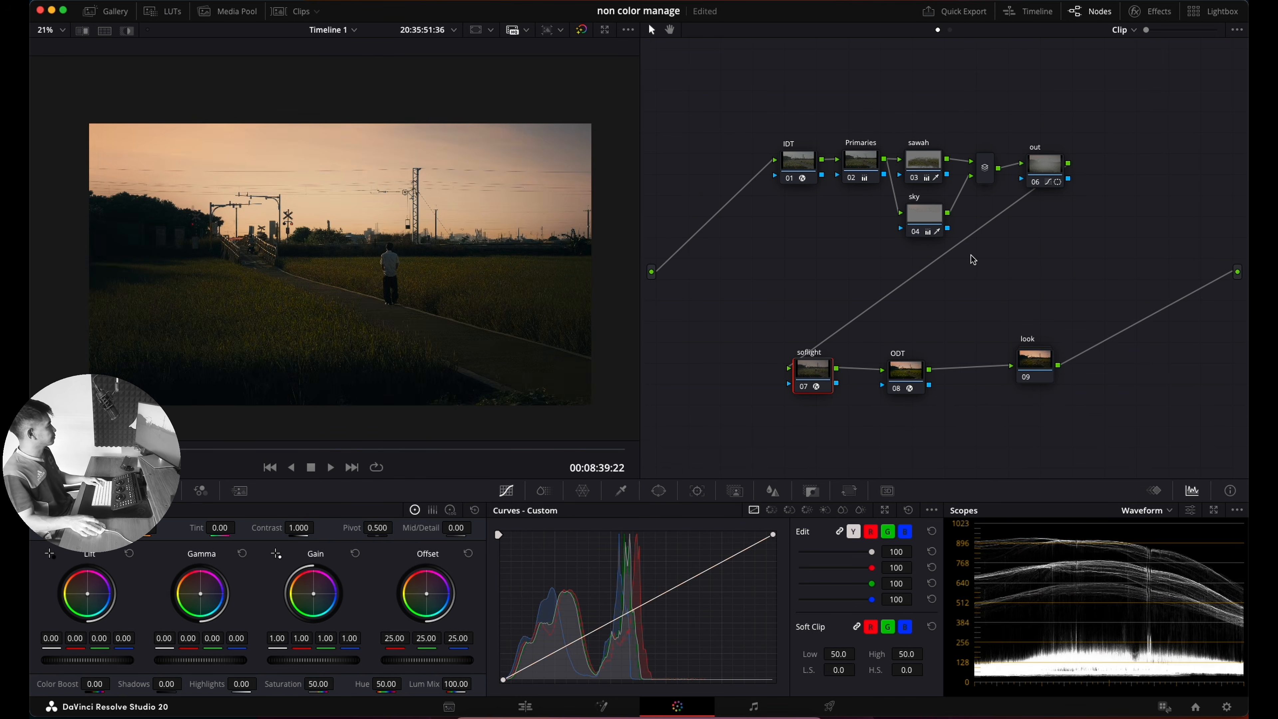
Step: Move the soflight, ODT and look nodes together up and to the left, closer to the upper row
left_click_drag(825, 420, 1025, 346)
left_click_drag(1047, 362, 999, 332)
left_click(1036, 325)
Step: Inside the look compound node, move the last node farther from Kodak and label it look
double_click(994, 335)
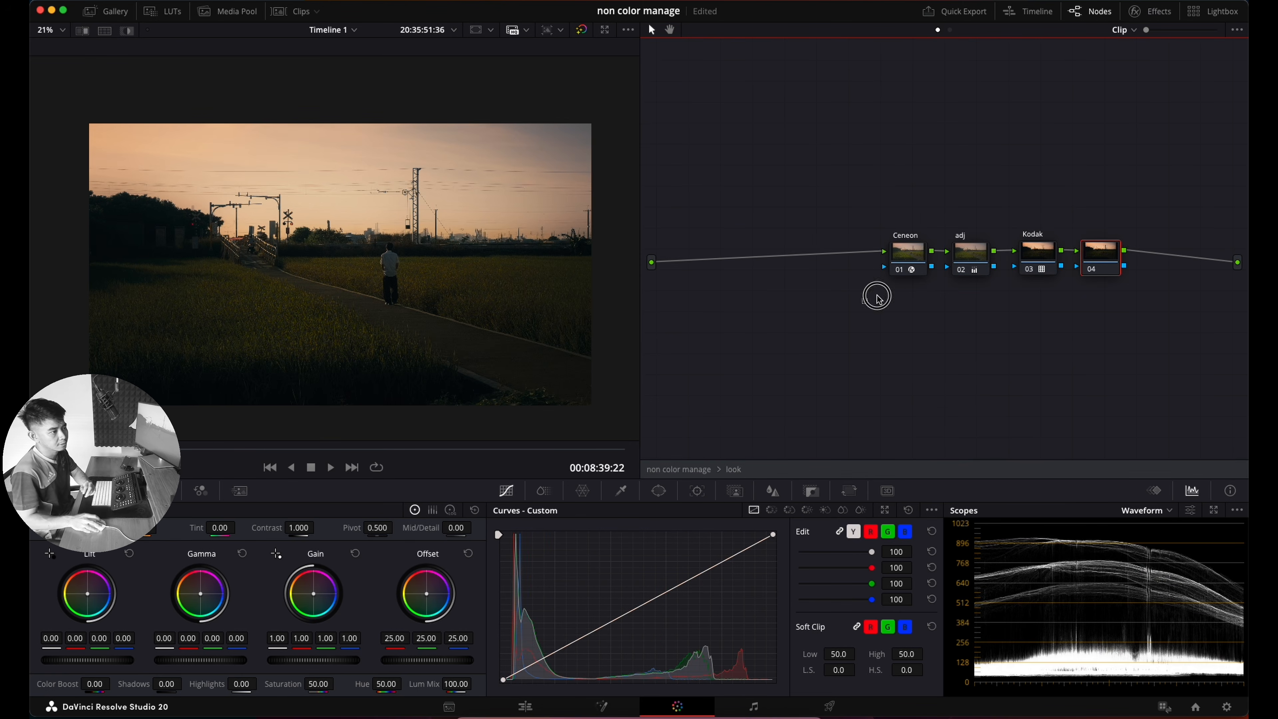
left_click_drag(1101, 256, 1131, 250)
right_click(1127, 262)
left_click(1156, 286)
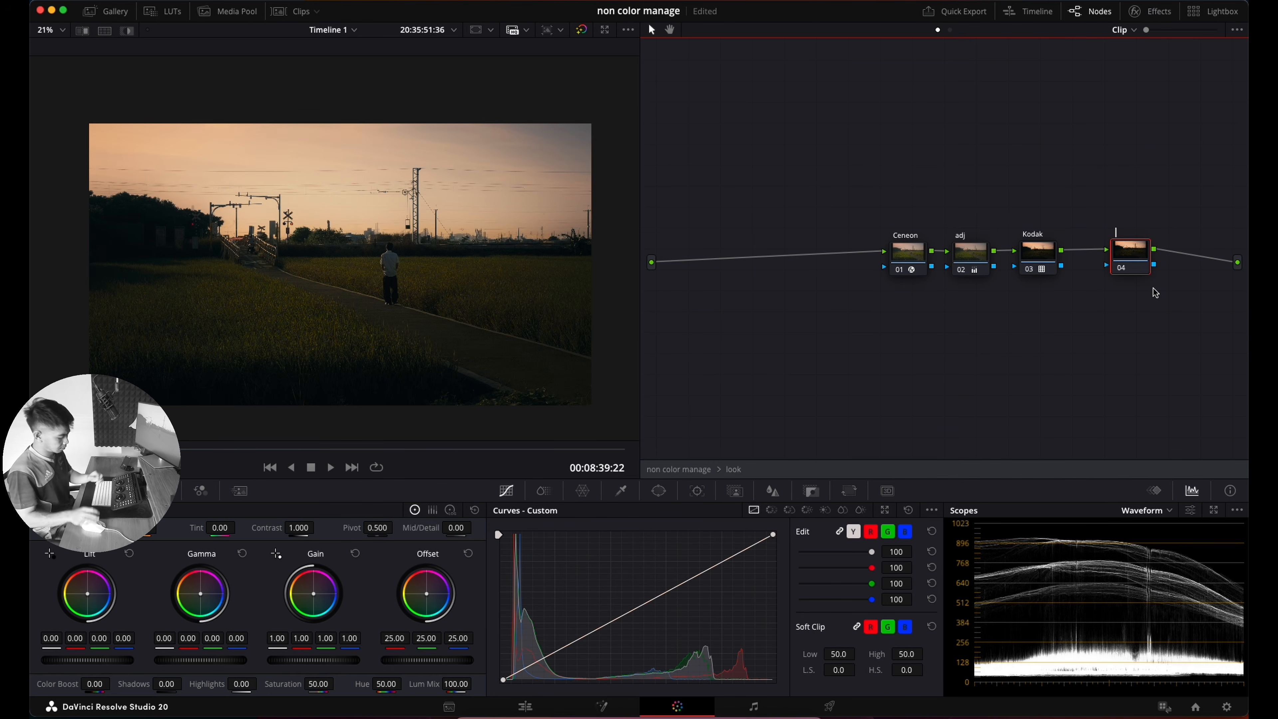
key("Return")
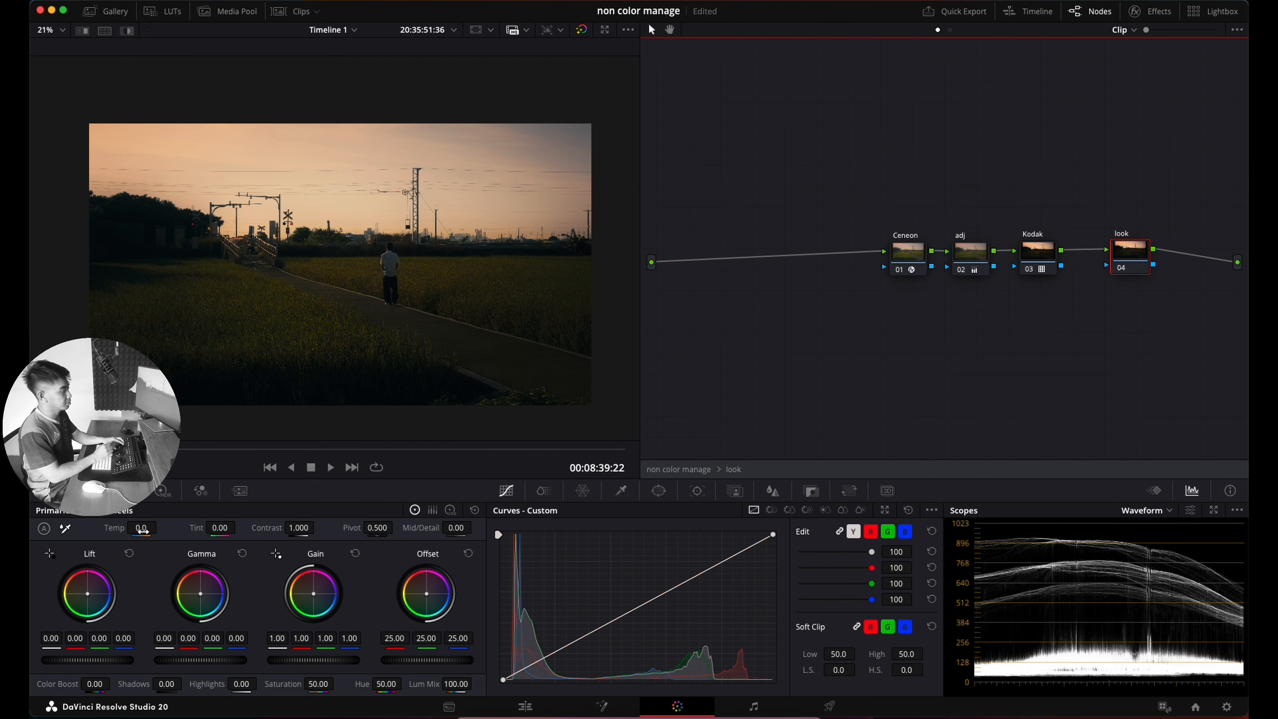
Step: Warm the inner look node with a higher temperature and a tint of 33, and return to the main node tree
left_click_drag(144, 530, 144, 531)
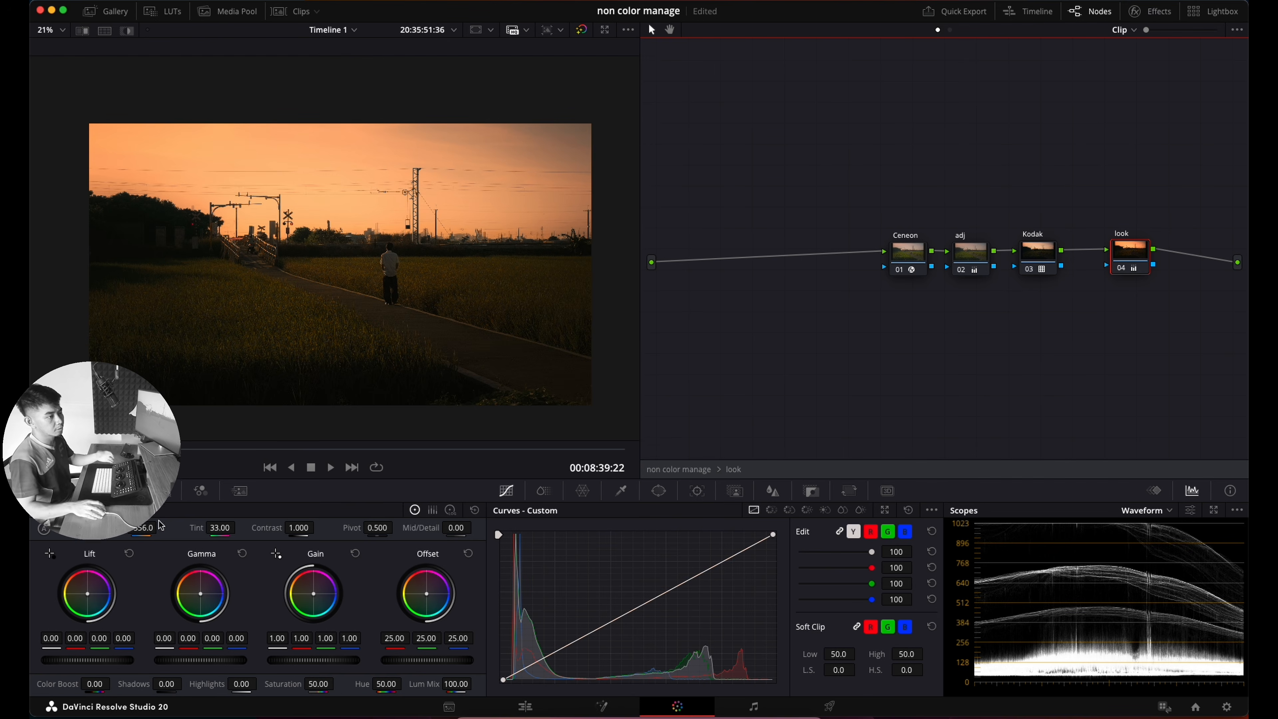
left_click(733, 470)
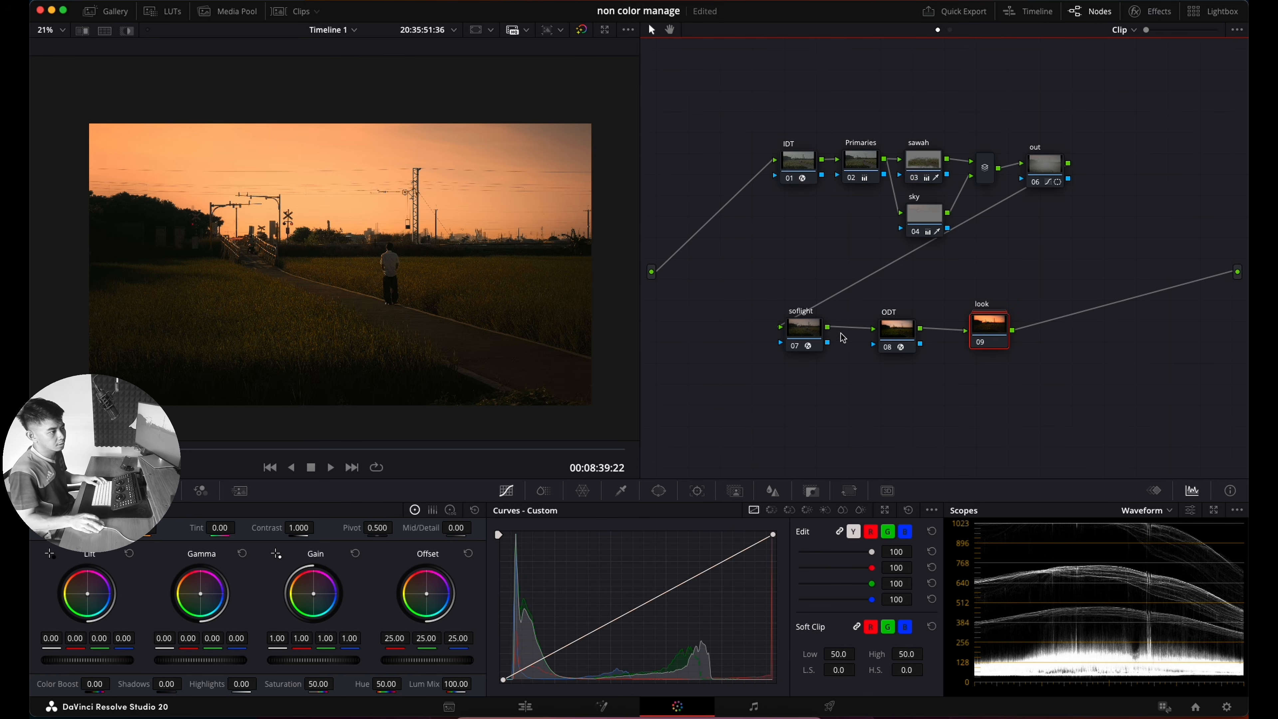
Step: Raise the Glow's shine threshold on the soflight node to 0.264
left_click(804, 330)
left_click(1156, 15)
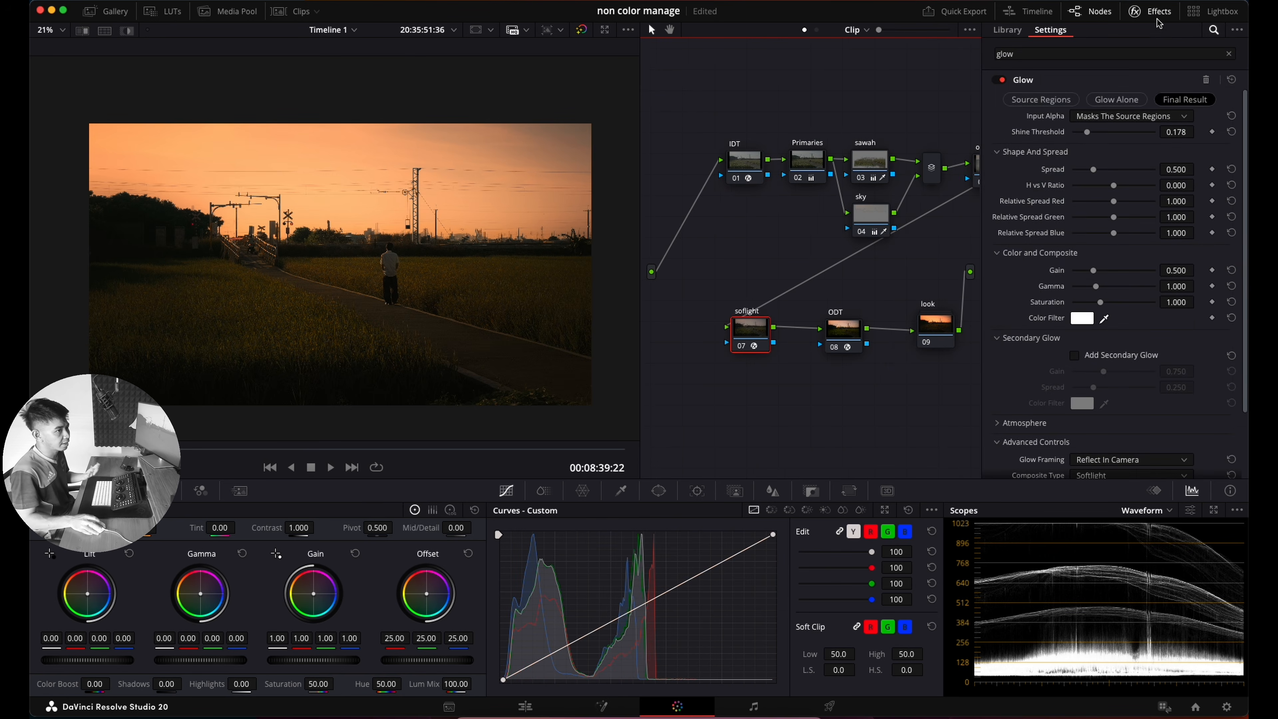
left_click_drag(1089, 139, 1102, 143)
left_click_drag(1099, 142, 1097, 142)
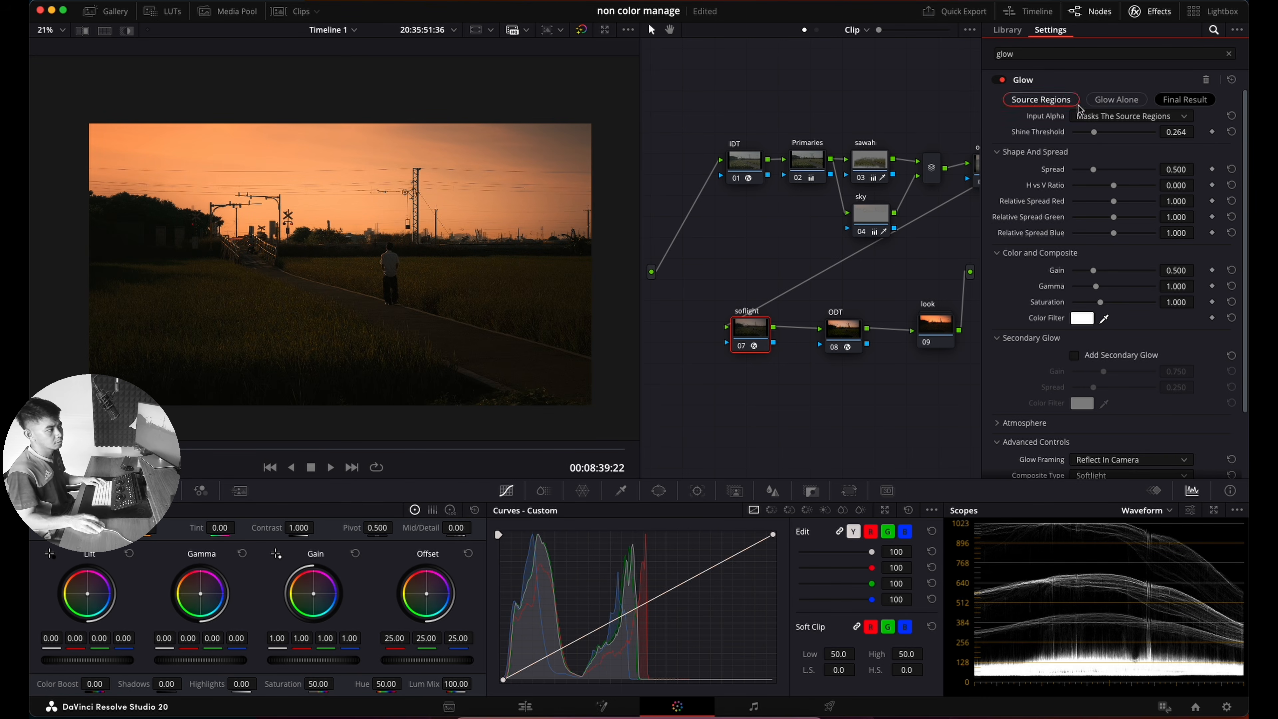
left_click(1137, 15)
Step: Try a layer node below out with a gradient window rotated about -57 degrees from the frame's upper-left corner, softness about 29
left_click(1043, 164)
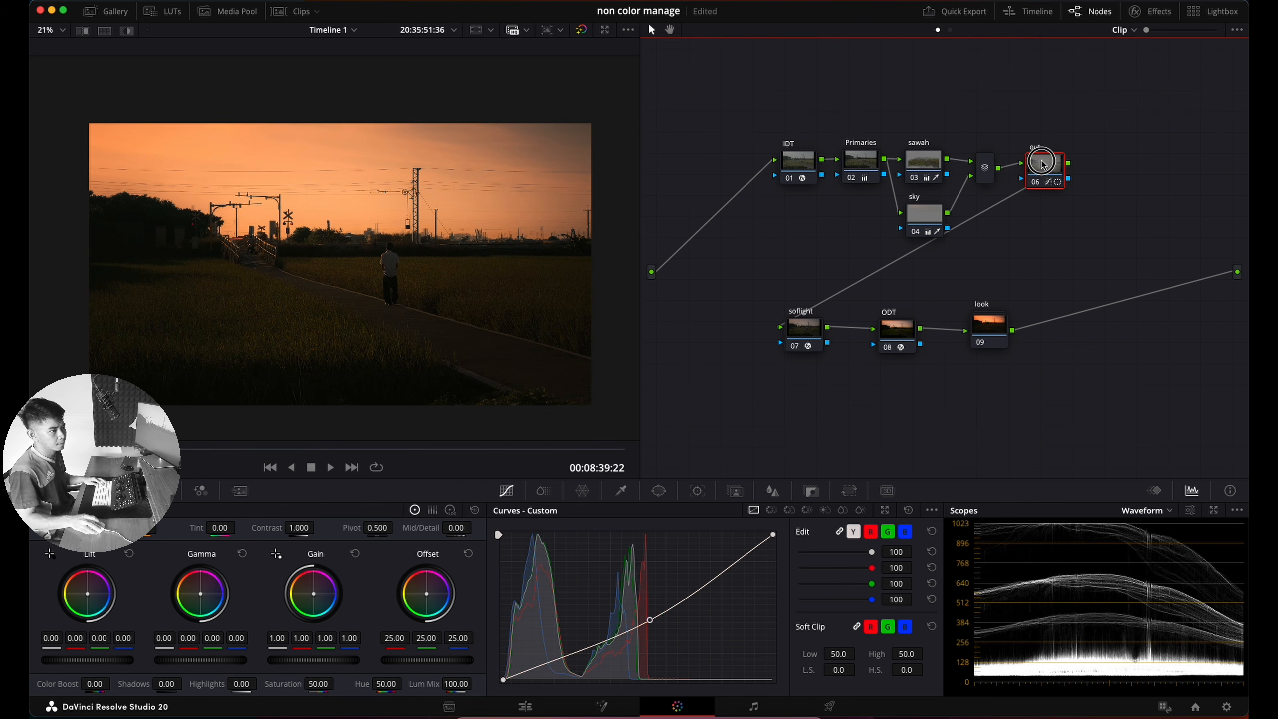
key("alt+l")
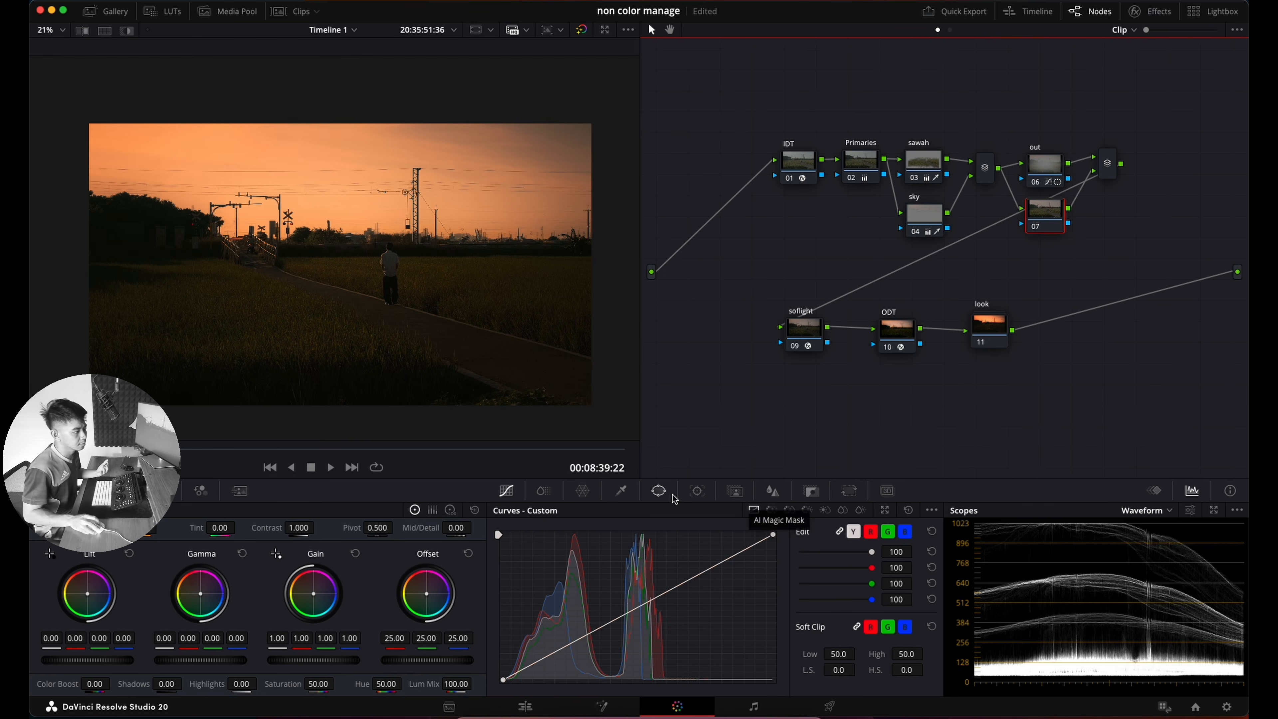
left_click(659, 491)
left_click(516, 680)
scroll(302, 207, "down", 1)
left_click_drag(336, 259, 402, 303)
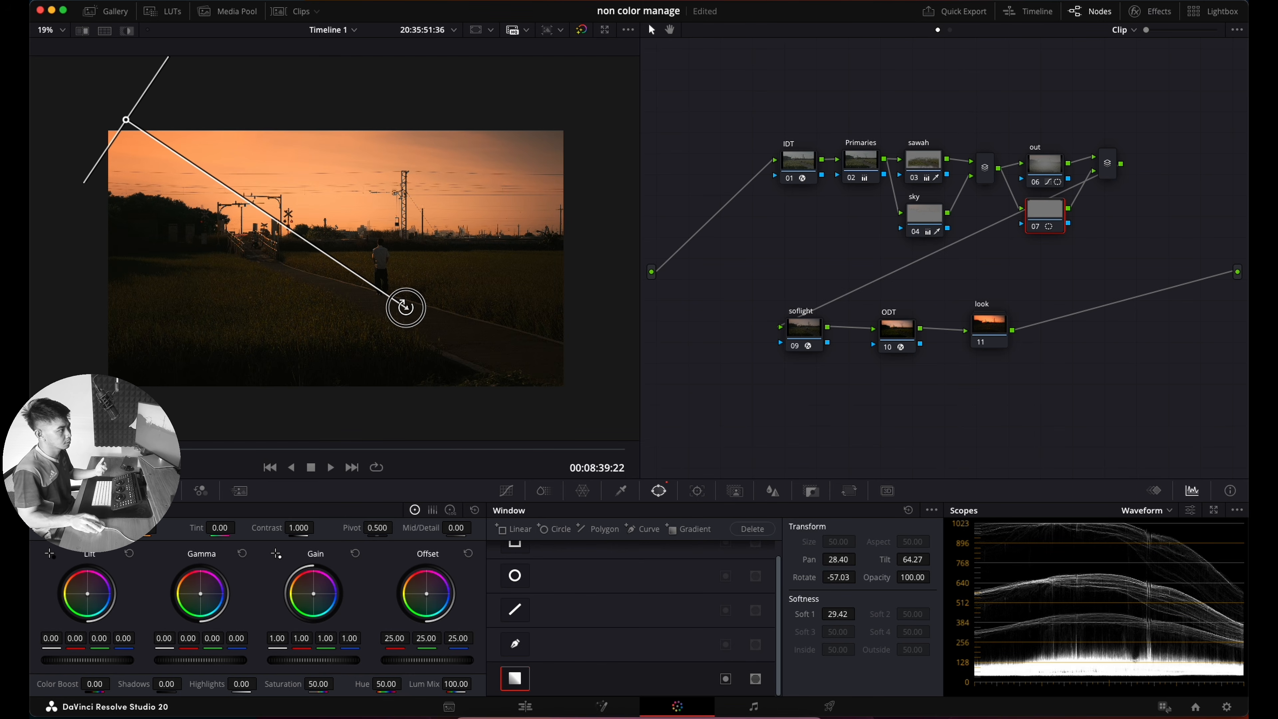
Step: Try brightening the gradient area by lifting the custom curve's highlights, reset that point, and try lifting its lower midtones instead
left_click(506, 492)
left_click_drag(725, 565, 718, 554)
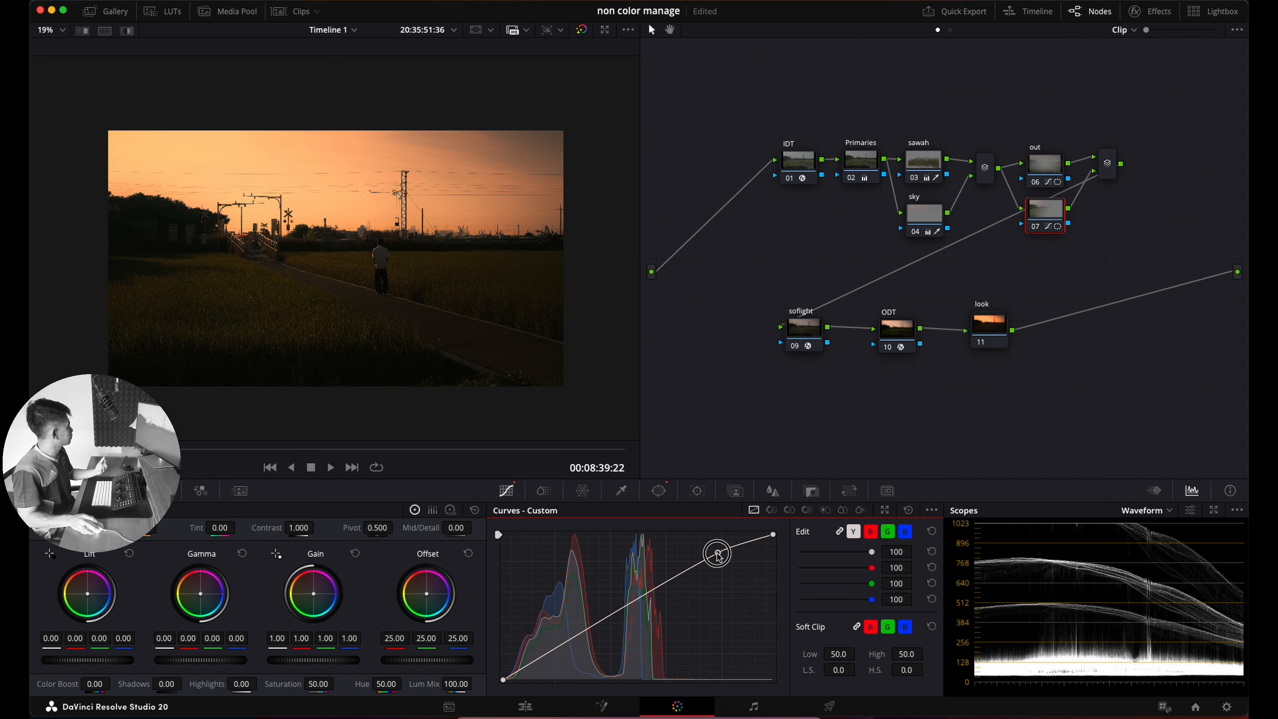
right_click(718, 554)
left_click_drag(598, 629, 599, 618)
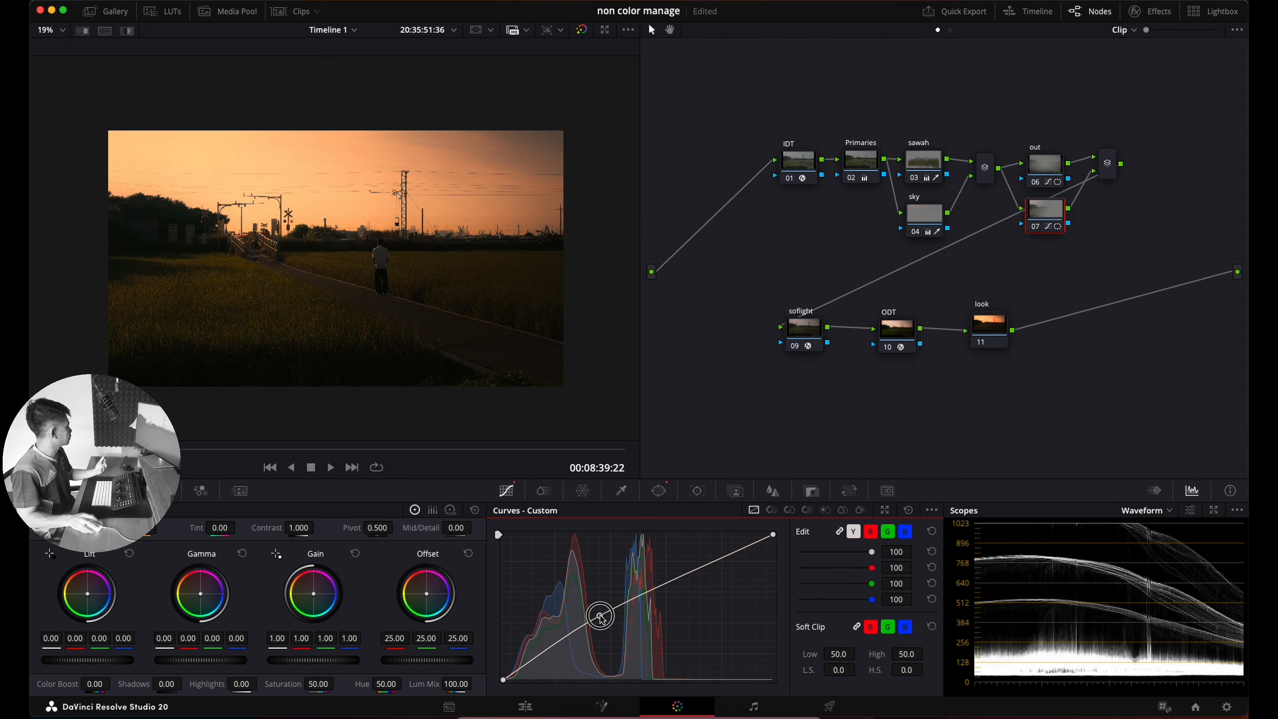
right_click(600, 616)
Step: Delete the gradient layer node and select the out node again
left_click(1051, 217)
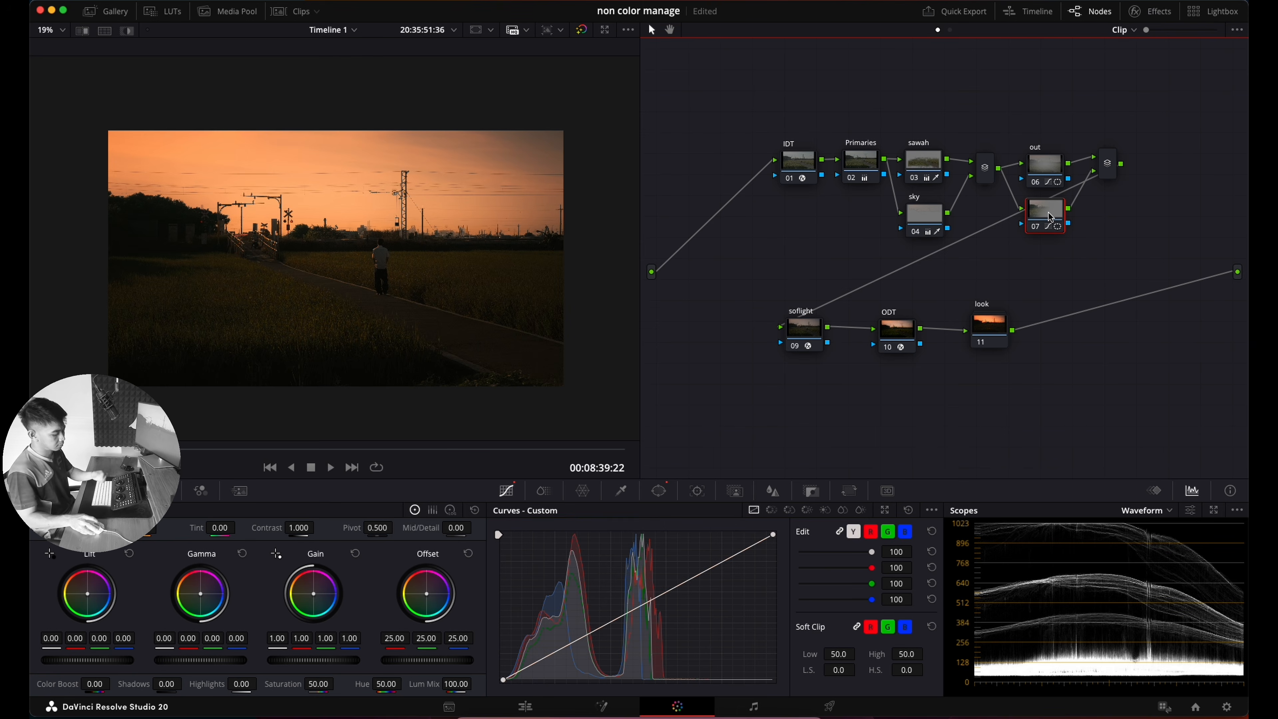
key("Delete")
left_click(1052, 163)
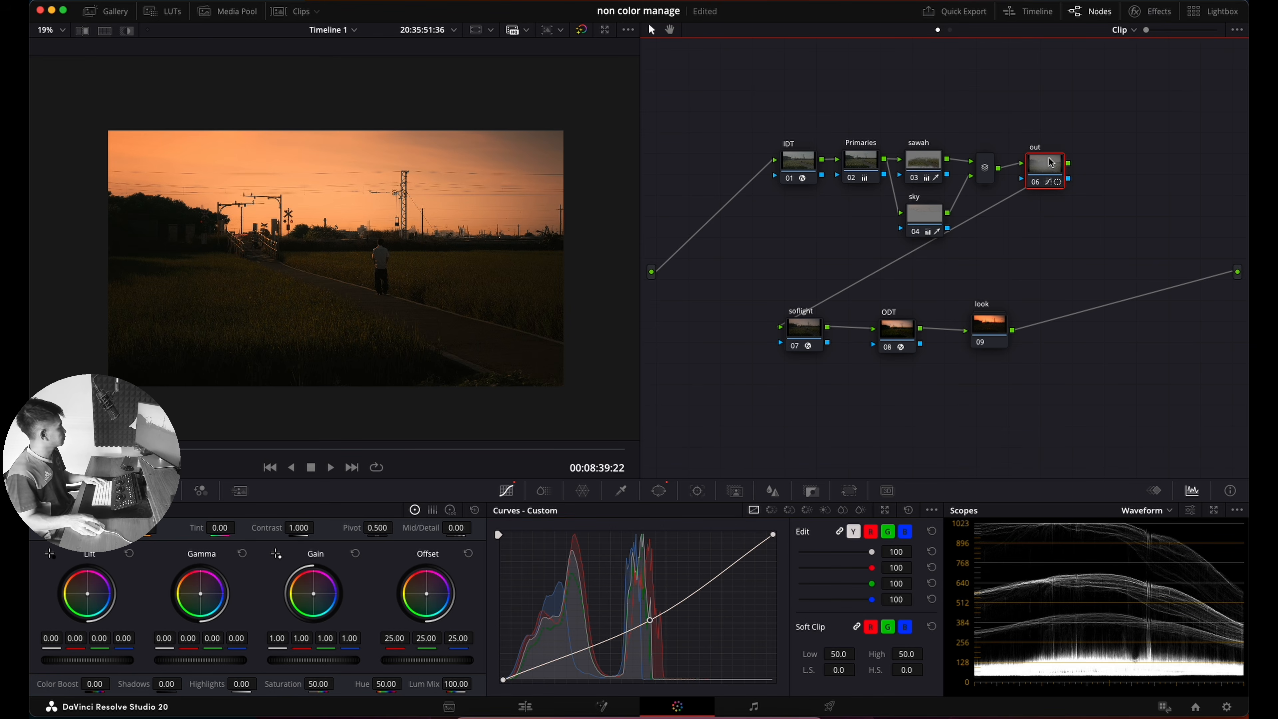
Step: Push the sky node's gamma toward orange, to red 0.05, green -0.02 and blue -0.07, and compare the node on and off
left_click(924, 222)
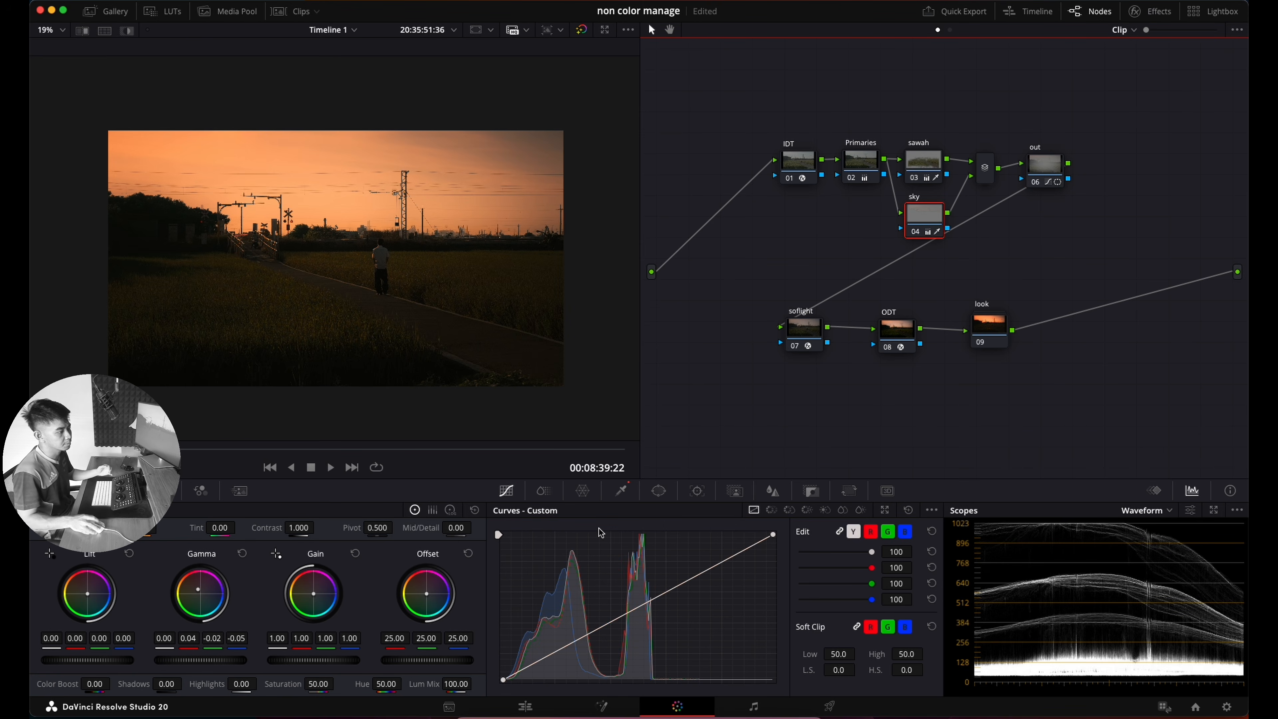
left_click_drag(208, 597, 180, 579)
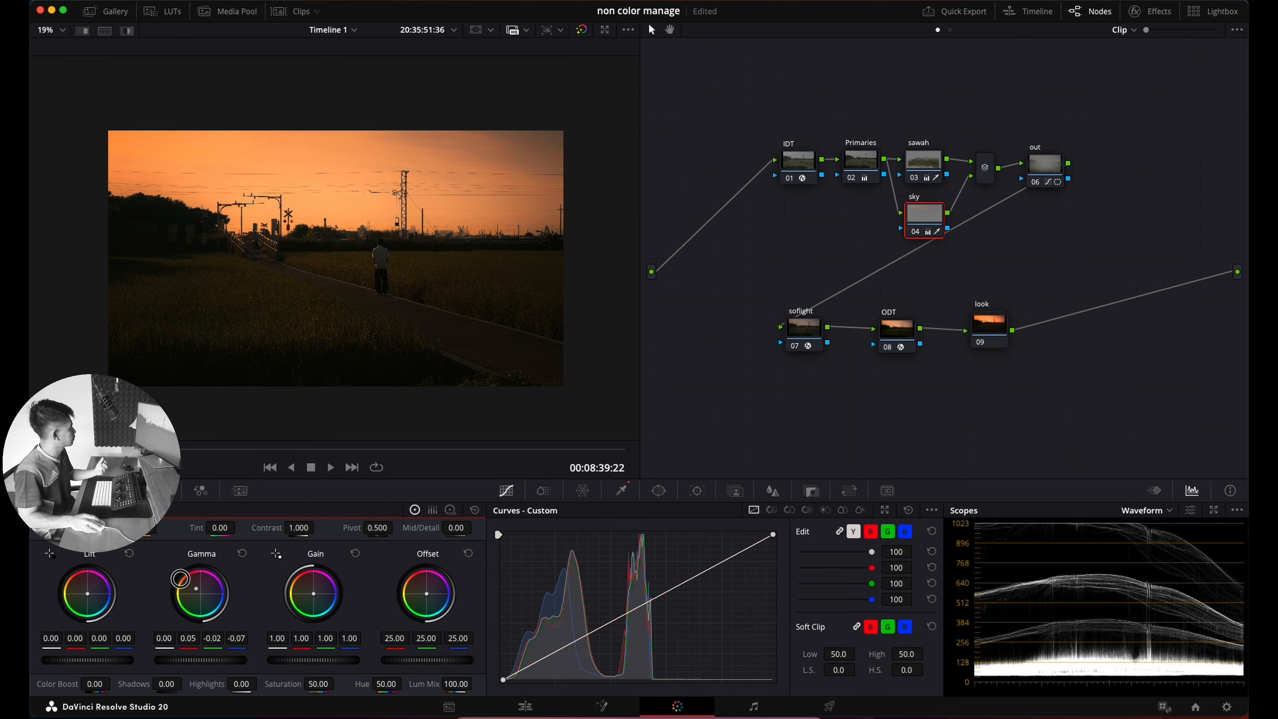
key("super+d")
key("super+d")
key("super+d")
key("super+d")
key("super+d")
key("super+d")
Step: Warm the sawah node's gamma slightly, to red 0.00, green 0.00 and blue -0.02, comparing the node on and off
left_click(930, 171)
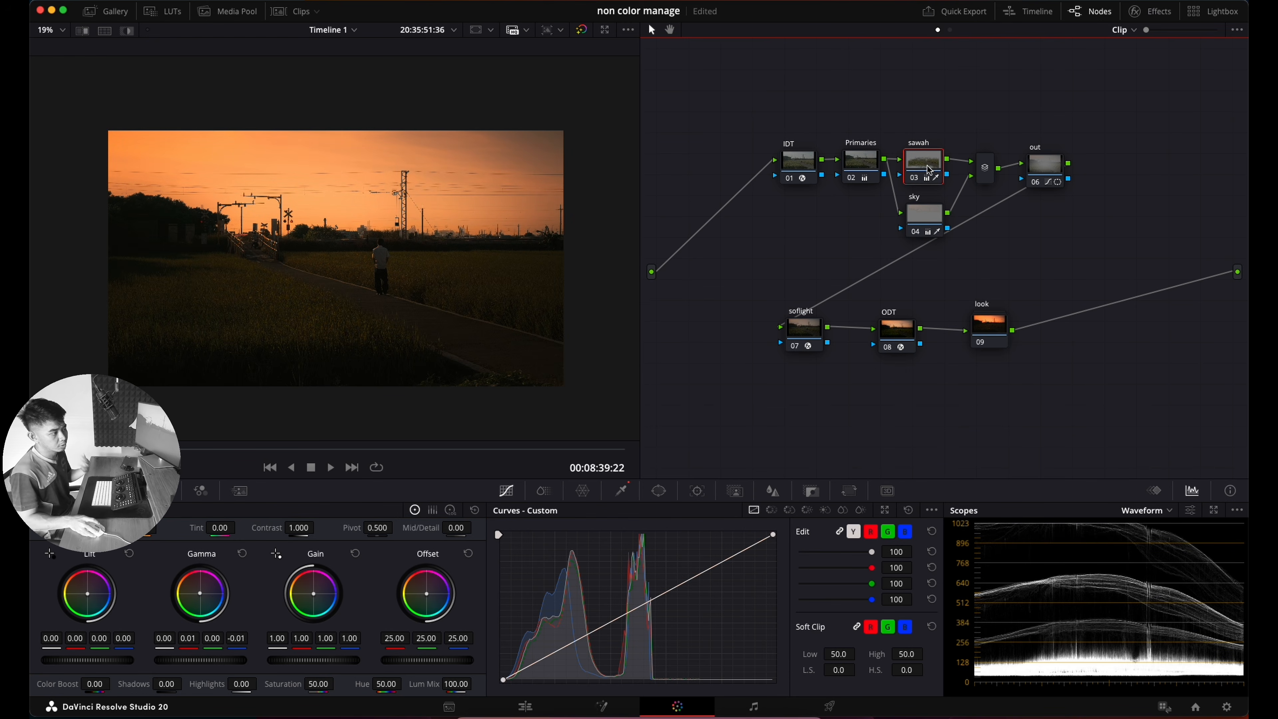
left_click_drag(202, 599, 192, 595)
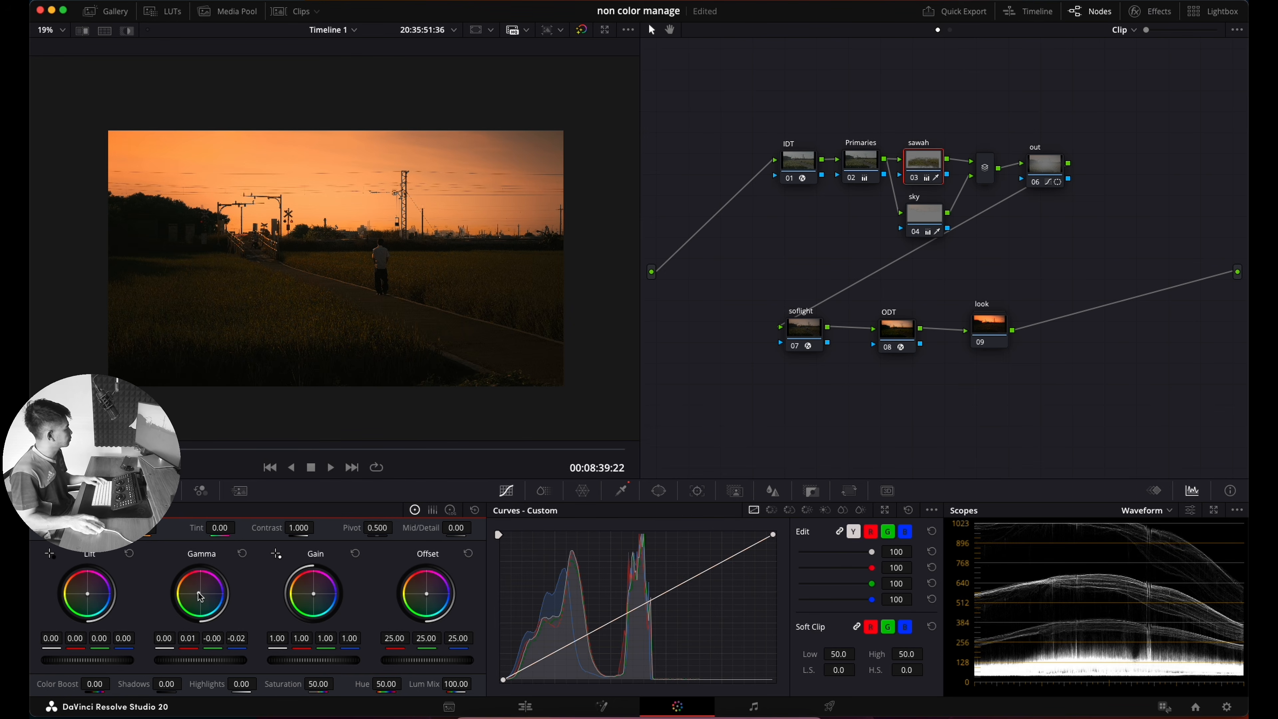
key("super+d")
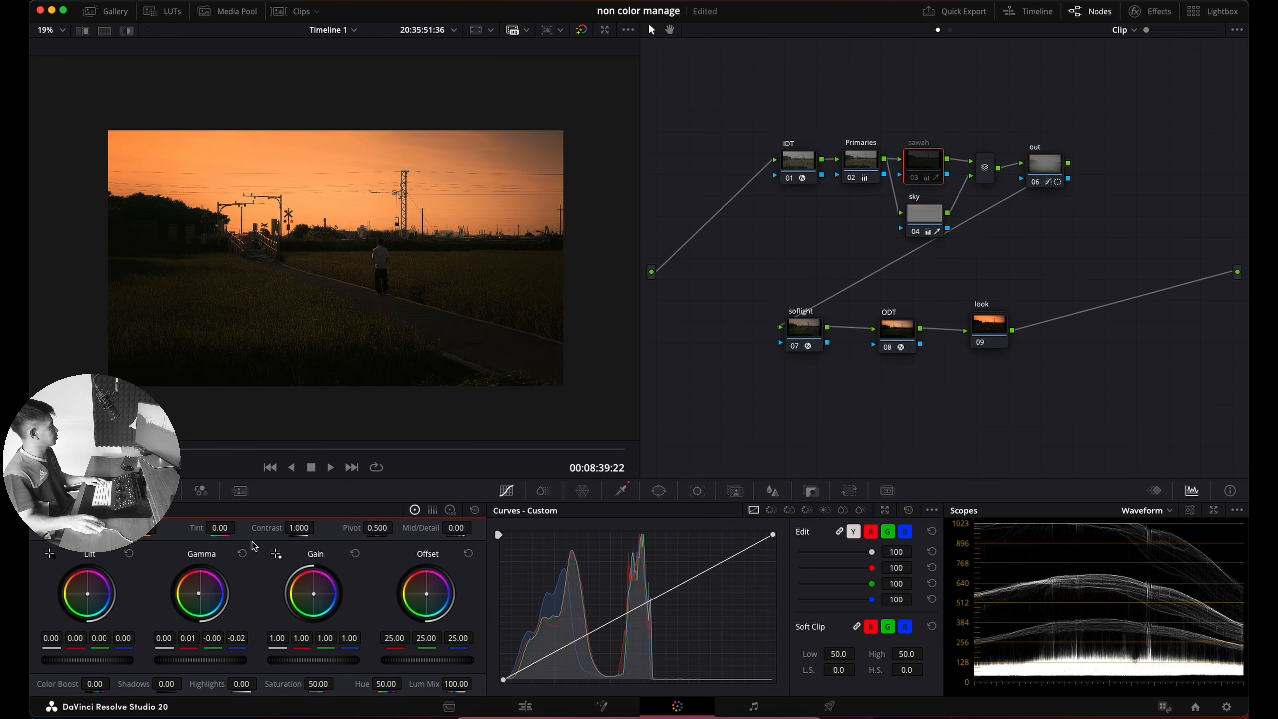
key("super+d")
key("super+d")
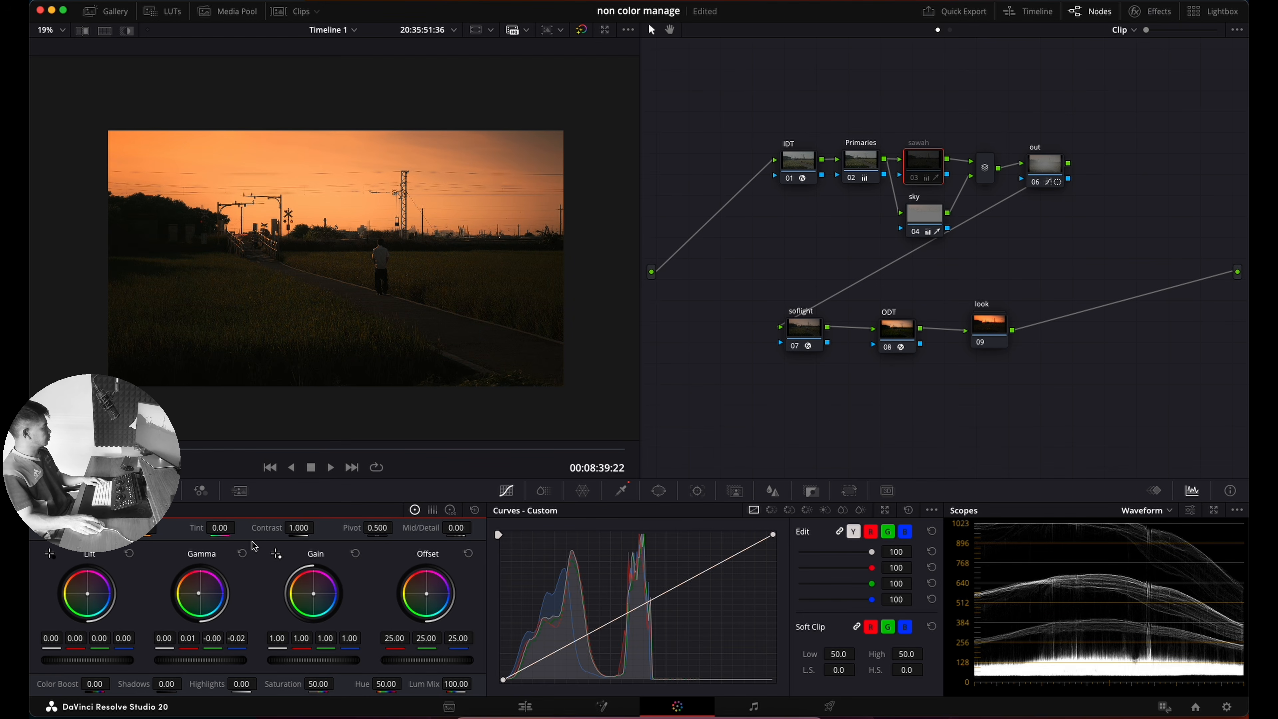
key("super+d")
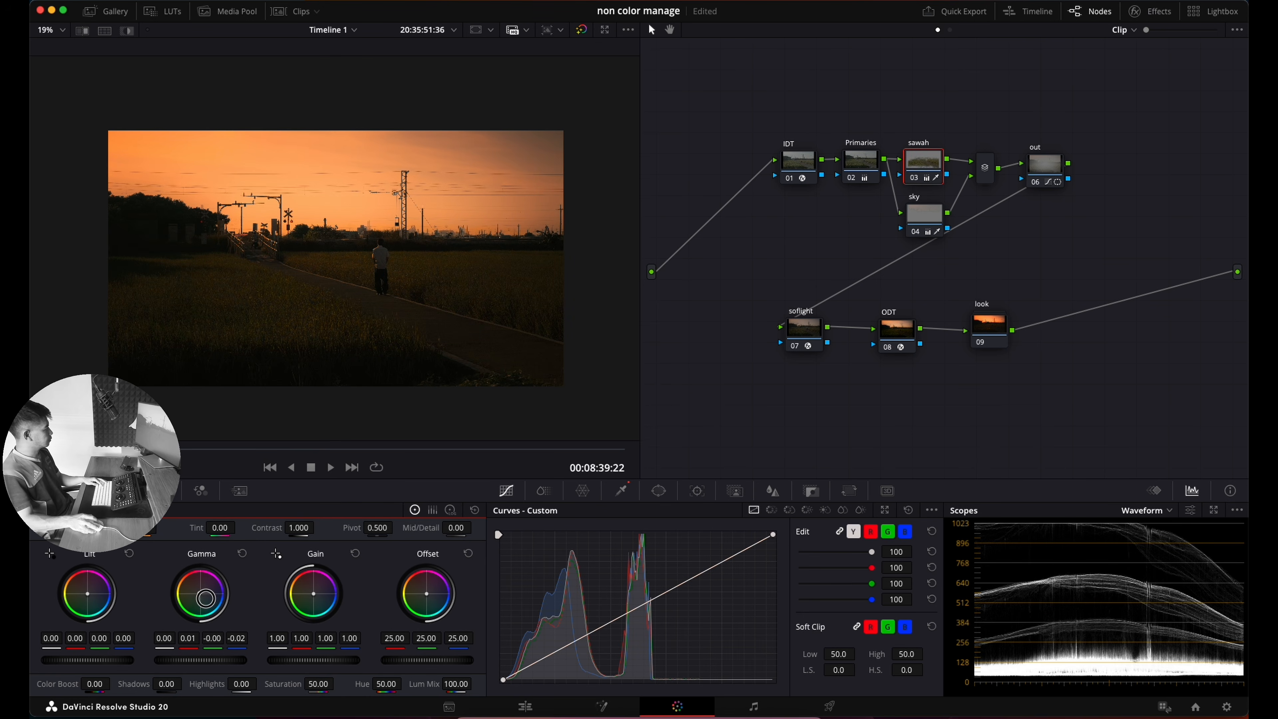
key("super+d")
key("super+d")
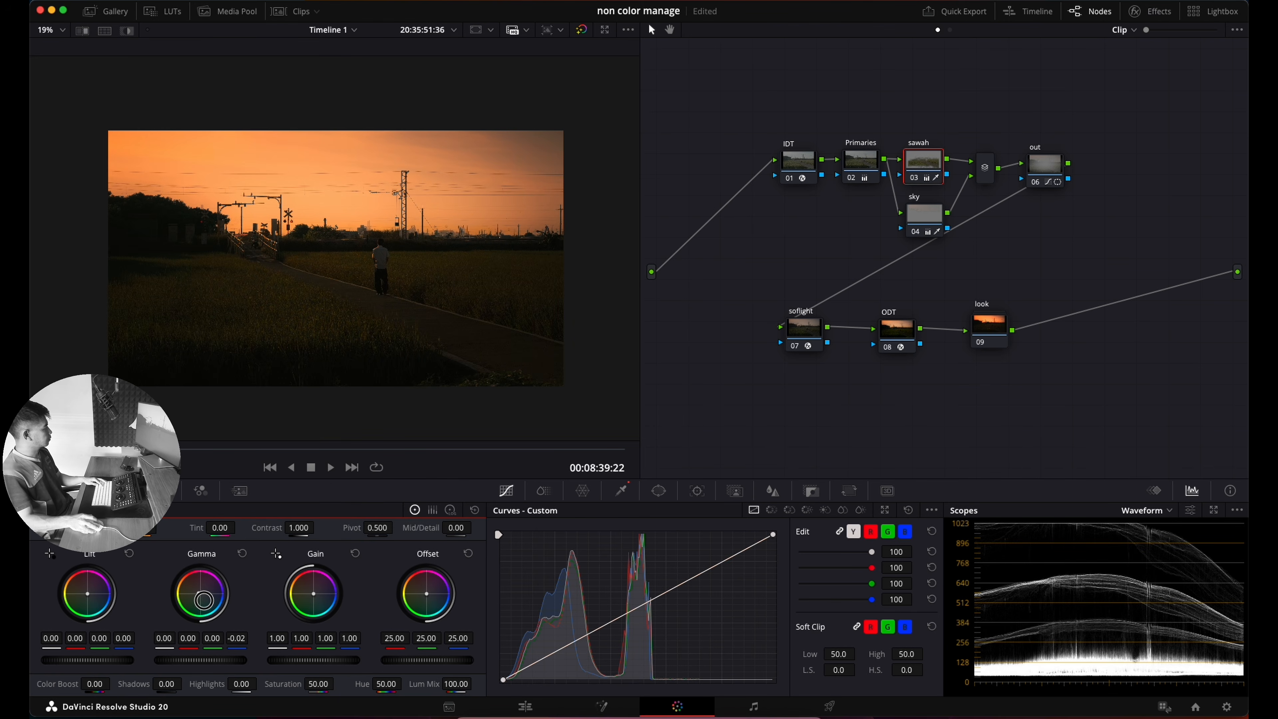
key("super+d")
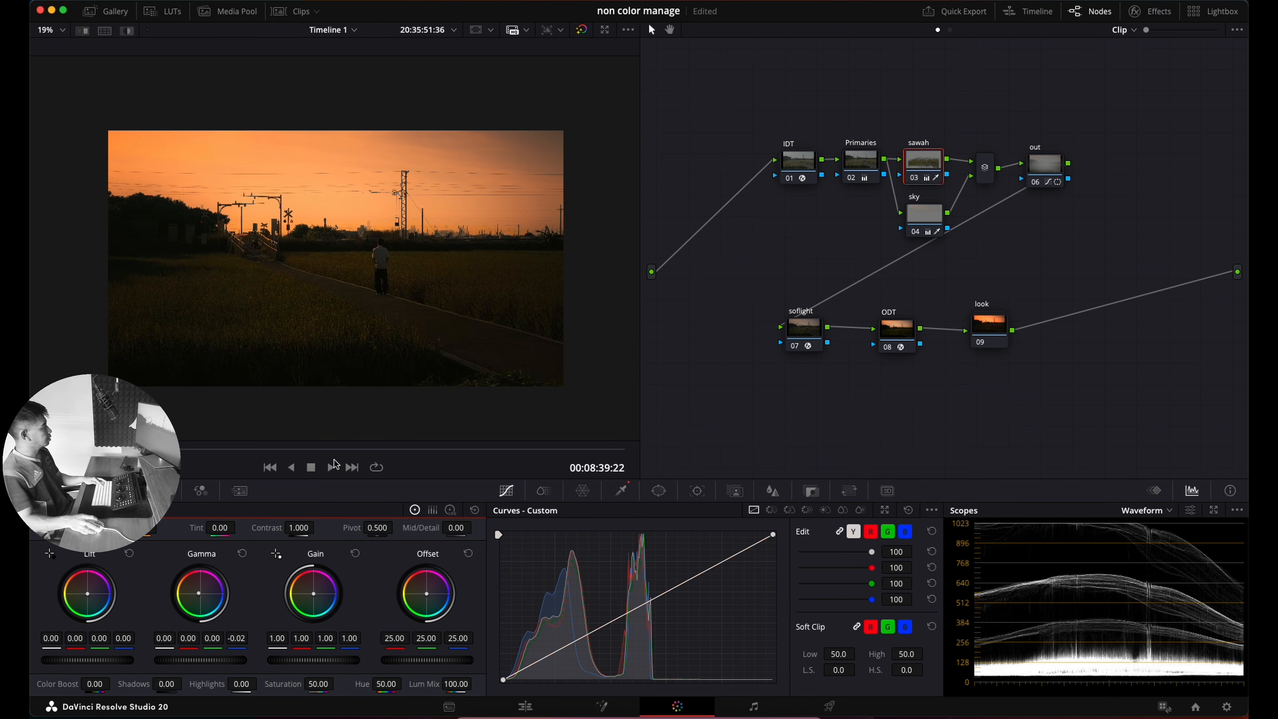
Step: Review the overall grade, move the playhead to 00:08:44:09, and check the shot there with the sky node off and on
key("shift+d")
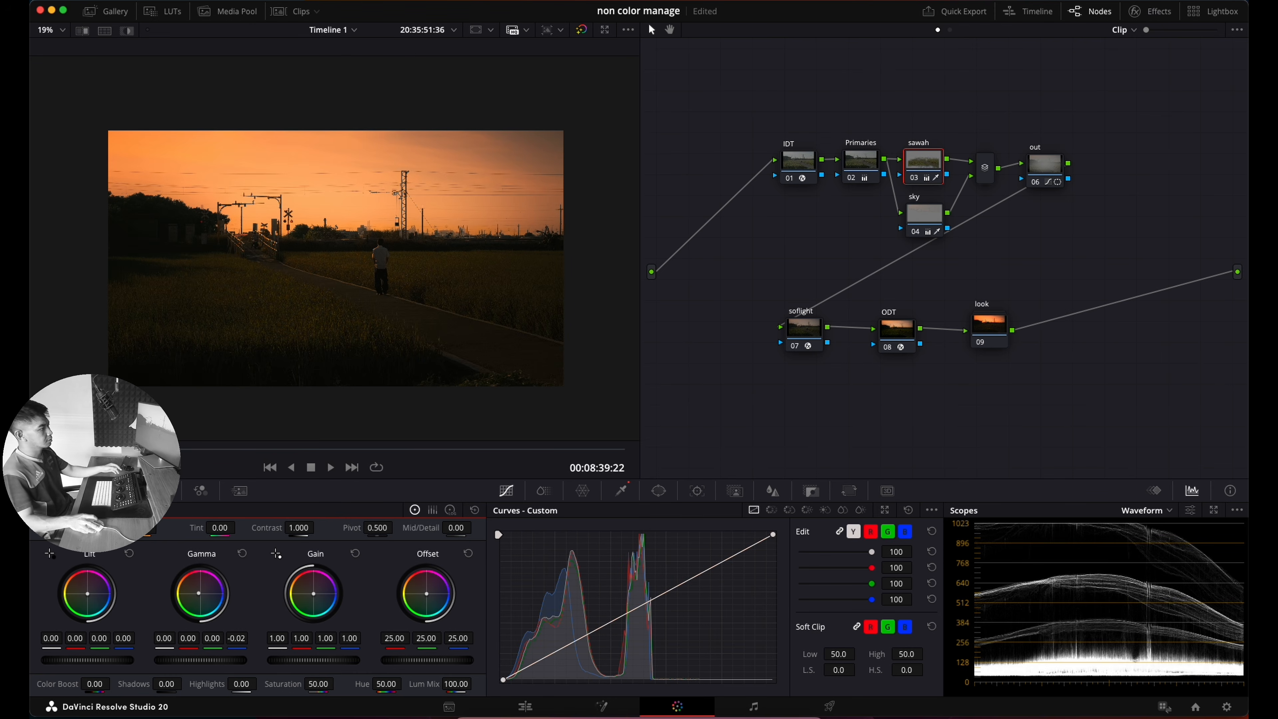
left_click_drag(294, 455, 218, 429)
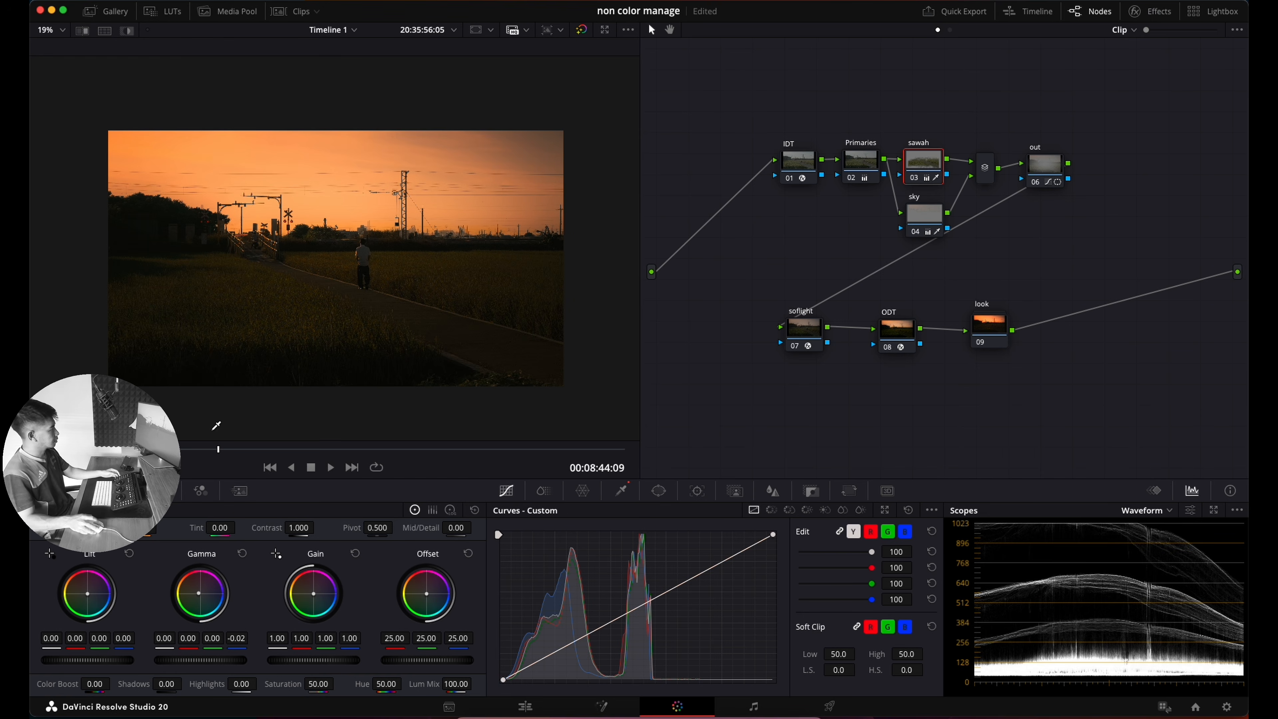
left_click(932, 220)
key("super+d")
key("super+d")
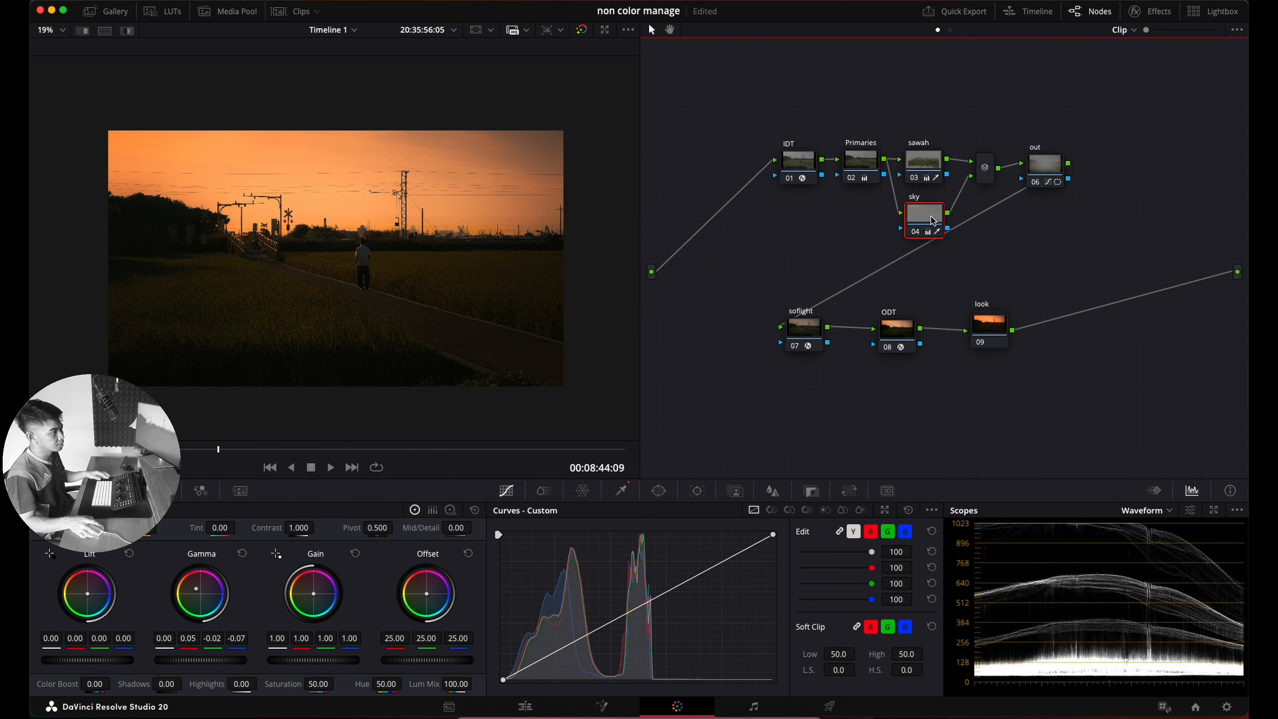
left_click(1048, 174)
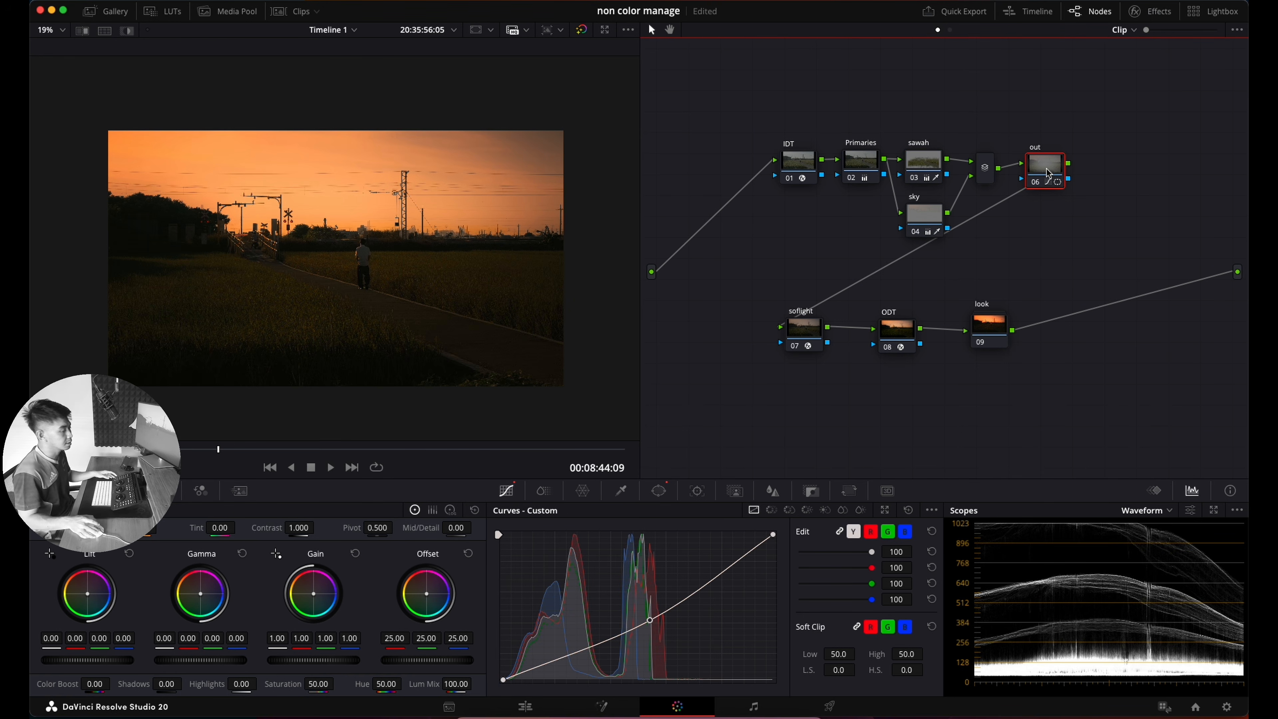
Step: Try a new serial node after soflight with log shadows cooled to -0.03, 0.00, 0.03 and slightly cooler midtones, and delete that node
left_click_drag(805, 331, 764, 332)
key("alt+s")
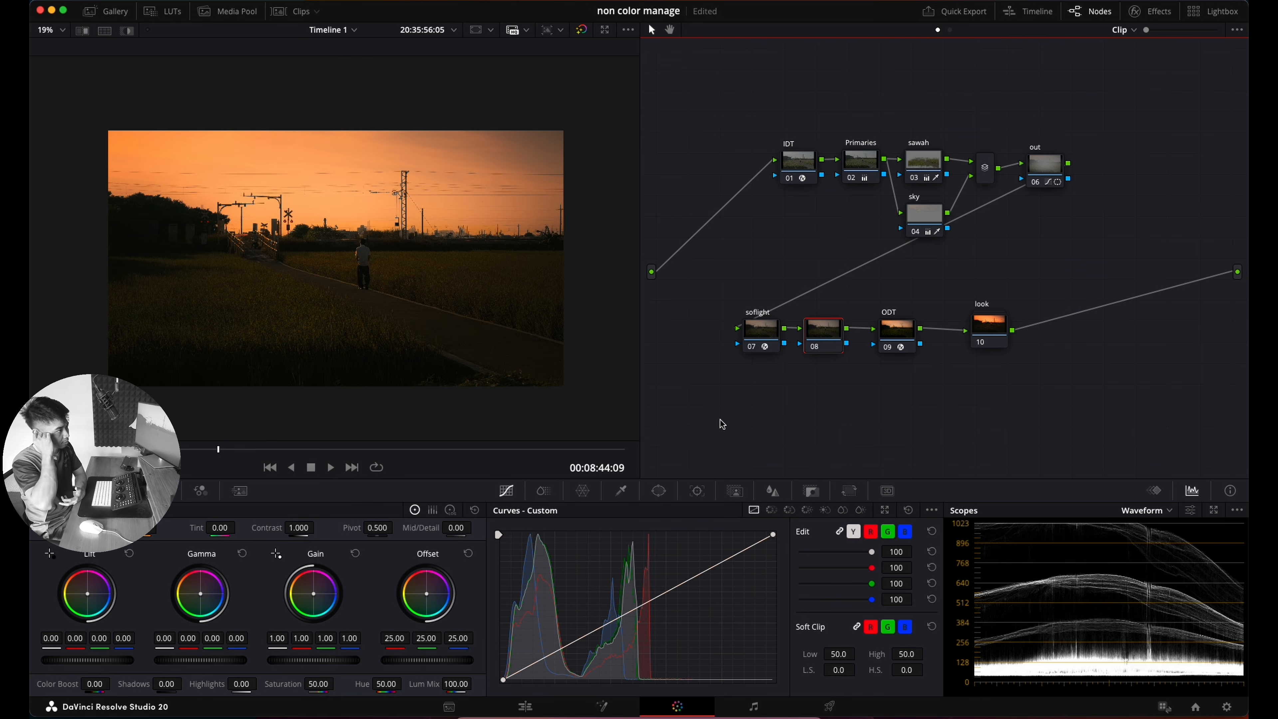
left_click(451, 510)
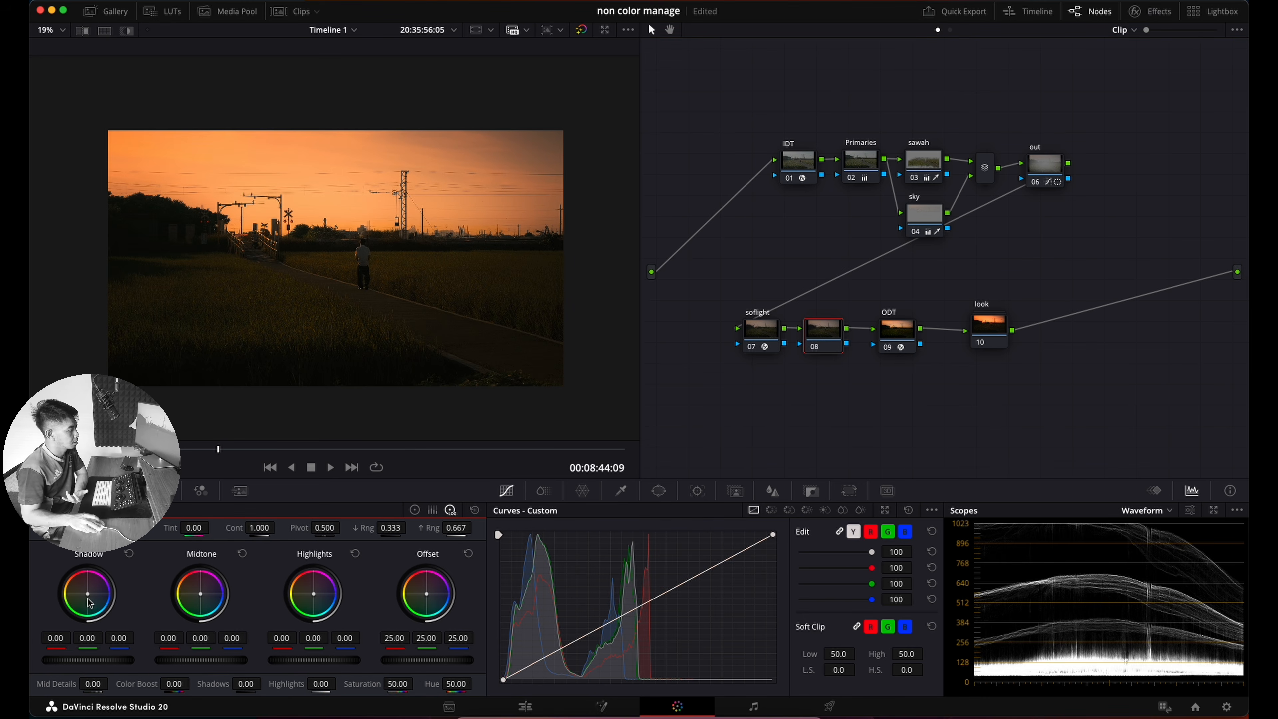
left_click_drag(92, 602, 94, 603)
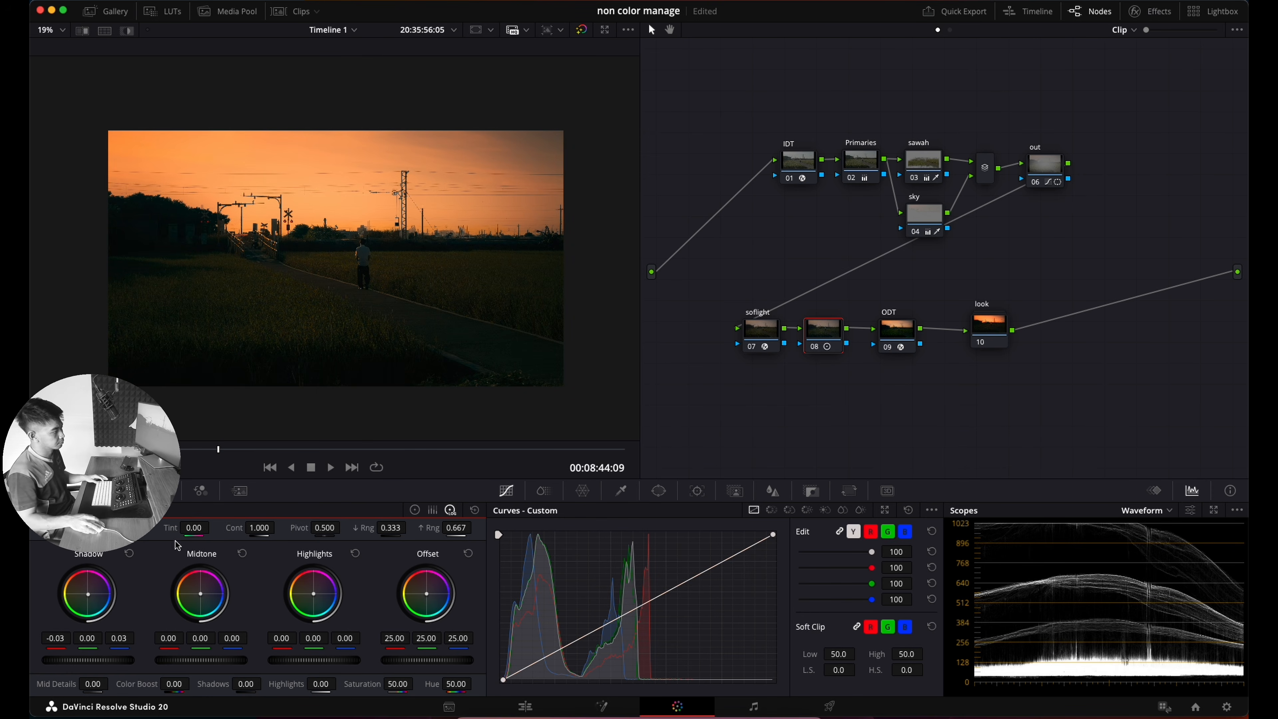
left_click_drag(206, 594, 202, 593)
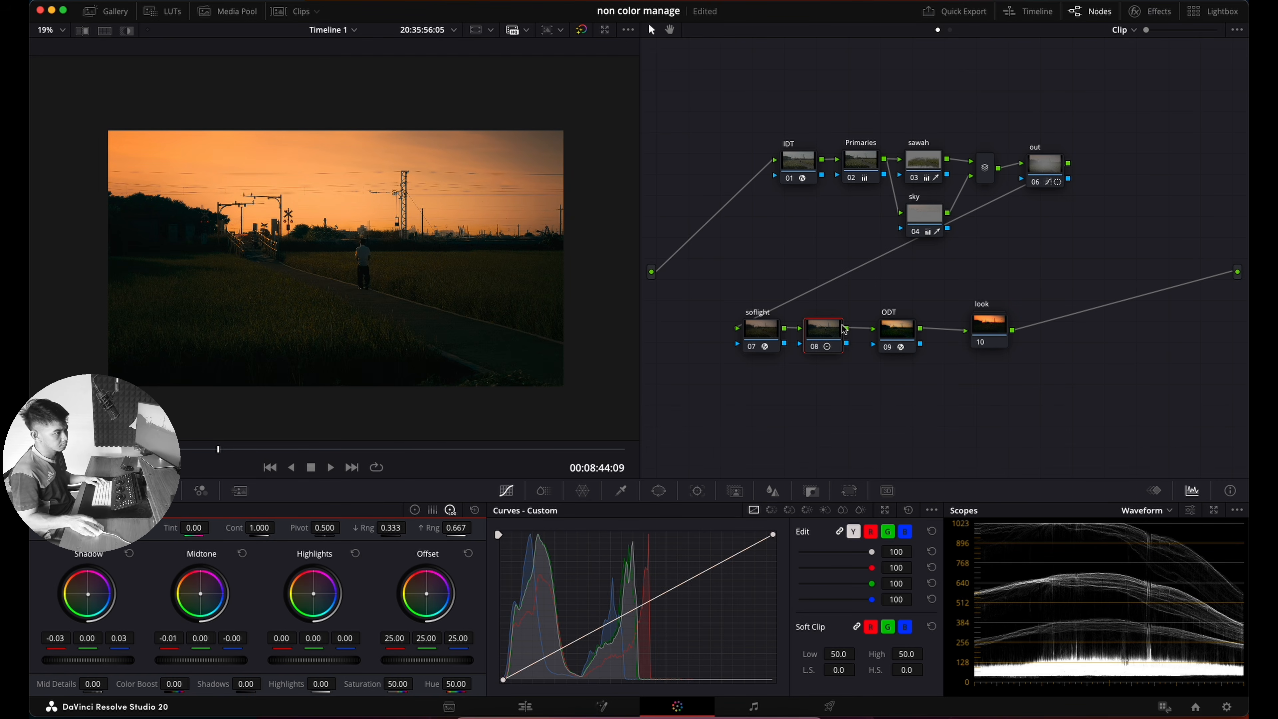
key("Delete")
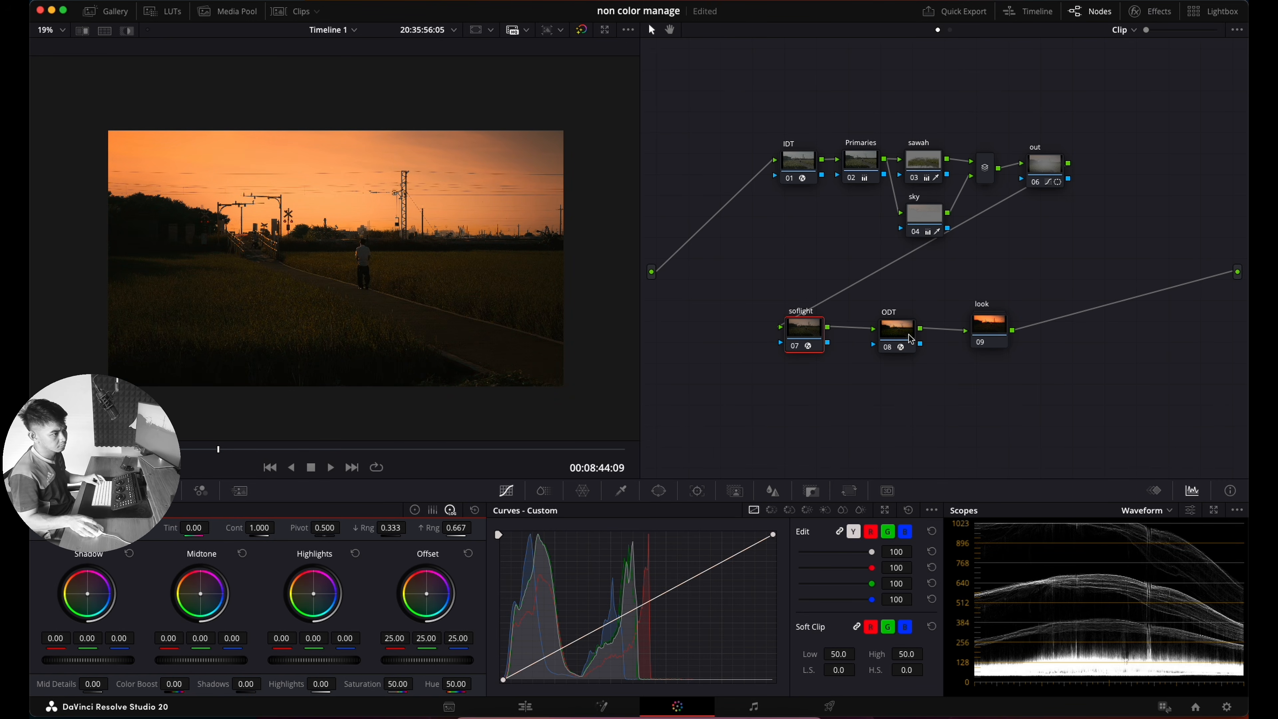
Step: Insert a serial node labelled look 1 between soflight and ODT, and relabel the final look node look 2
left_click(1078, 236)
key("alt+s")
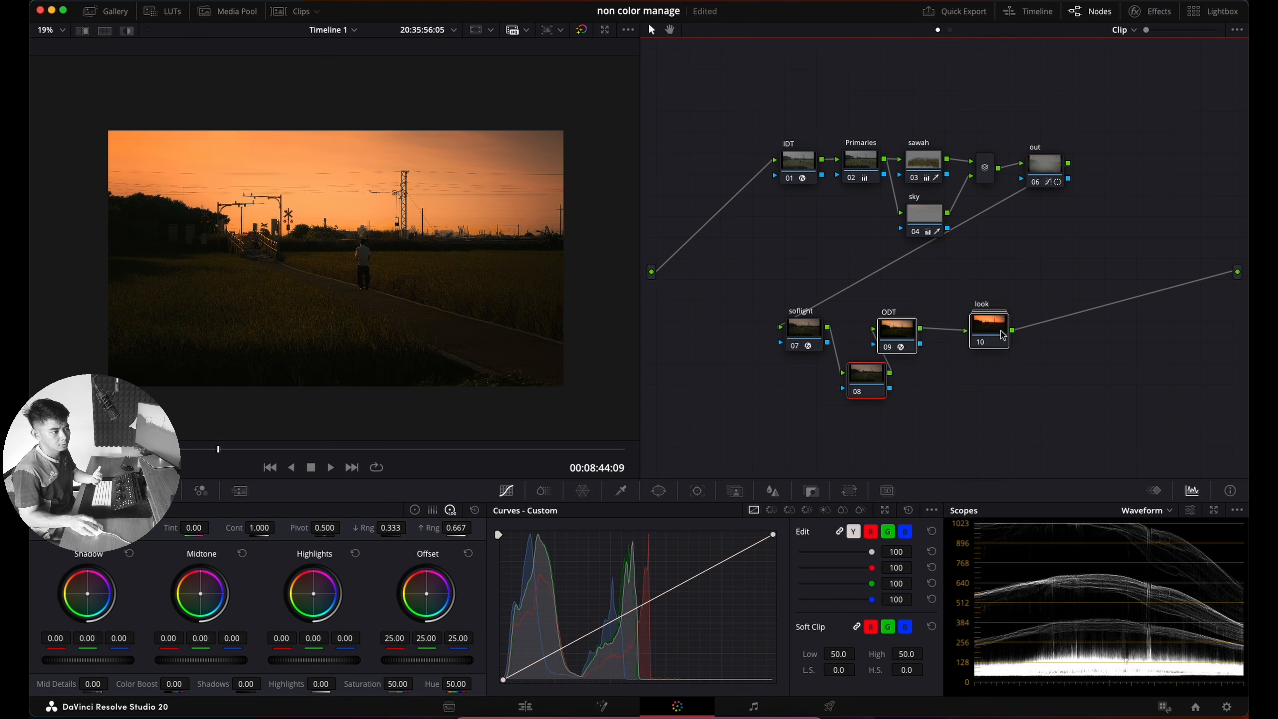
left_click_drag(860, 377, 872, 333)
right_click(887, 338)
left_click(904, 362)
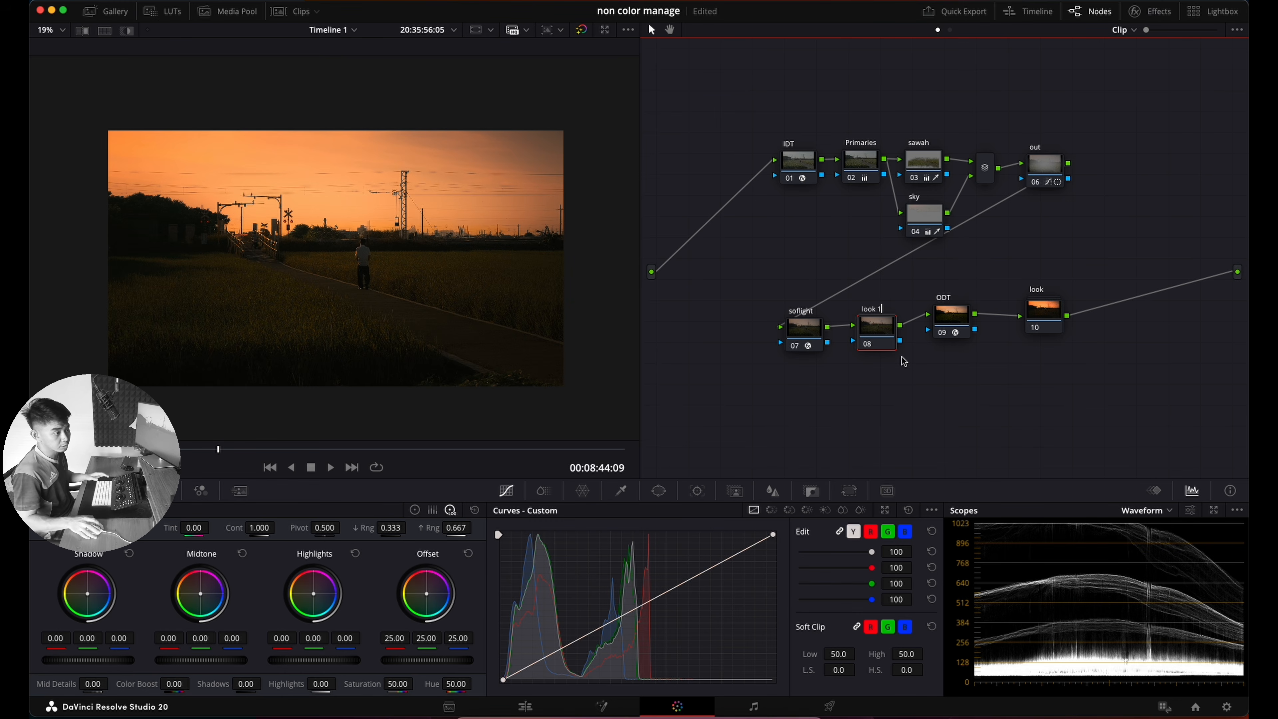
right_click(1044, 315)
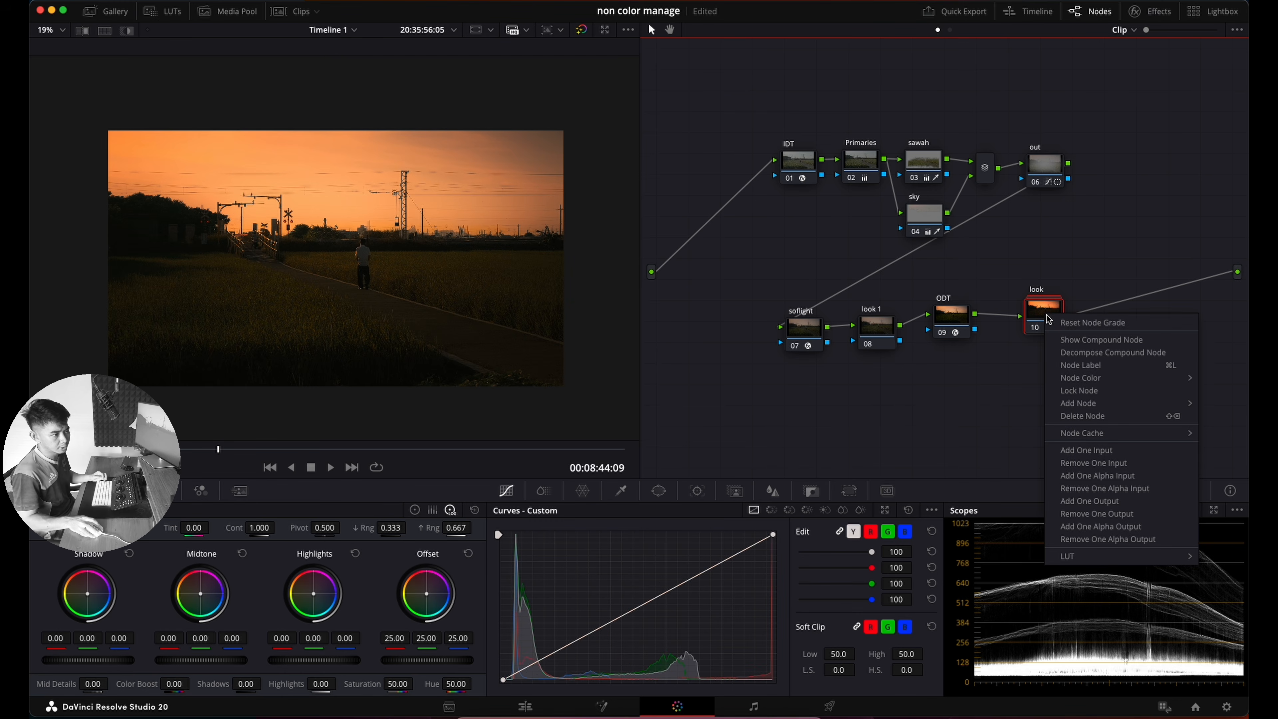
left_click(1077, 366)
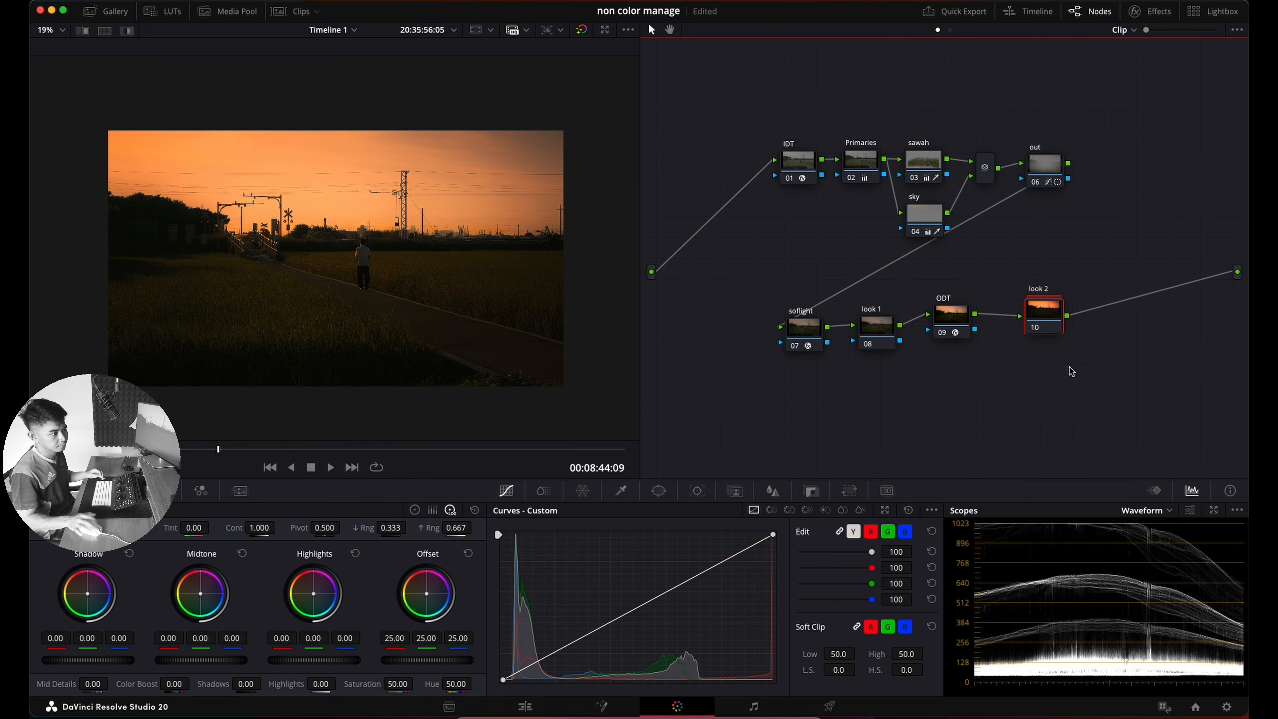
Step: Grade look 1 with the log wheels: shadows -0.03, -0.01, 0.06; midtones 0.02, 0.00, -0.03; highlights 0.01, -0.01, -0.02
left_click(882, 328)
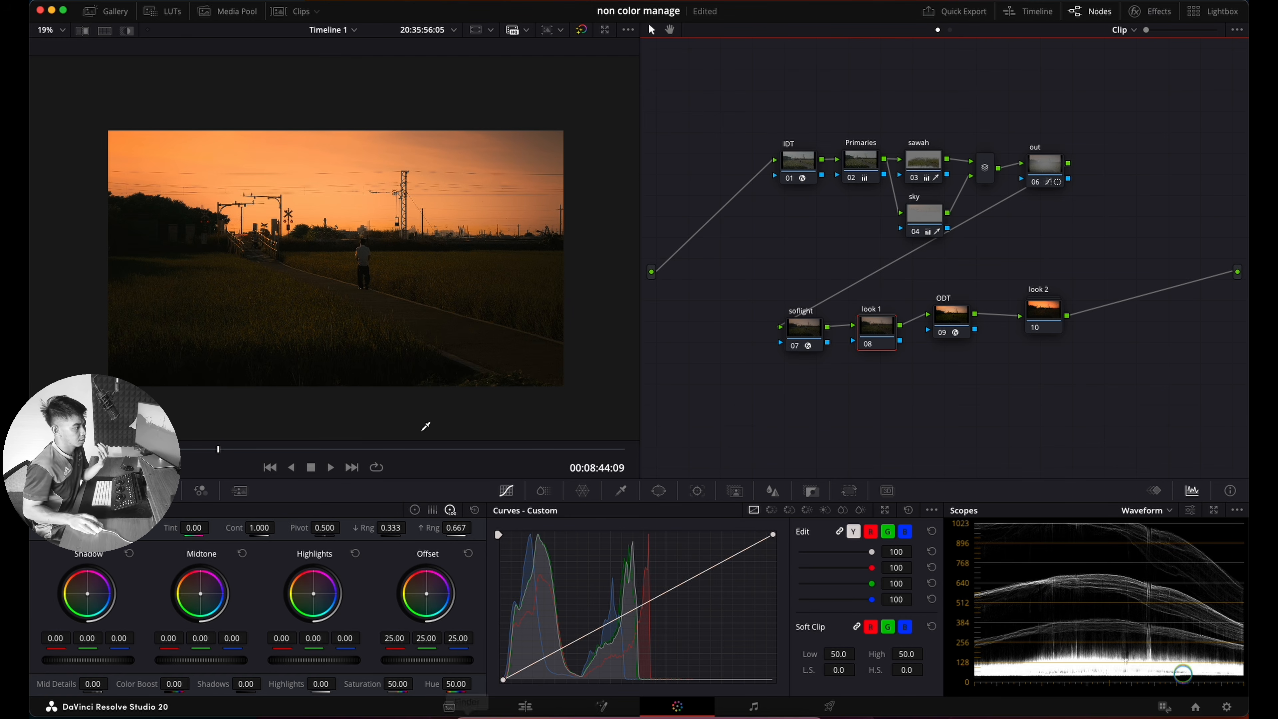
left_click(415, 512)
left_click(450, 511)
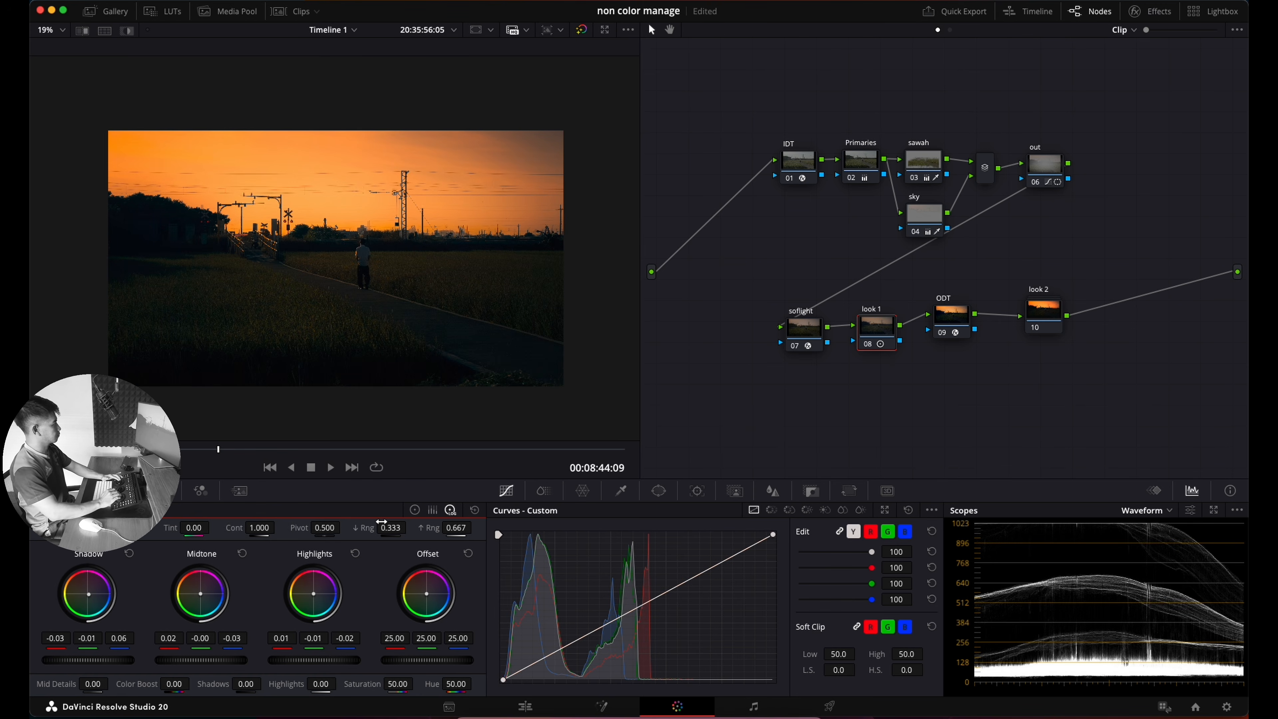
Step: Compare the image with look 1 disabled and enabled, and inspect the shot fitted to the viewer and full screen
key("ctrl+d")
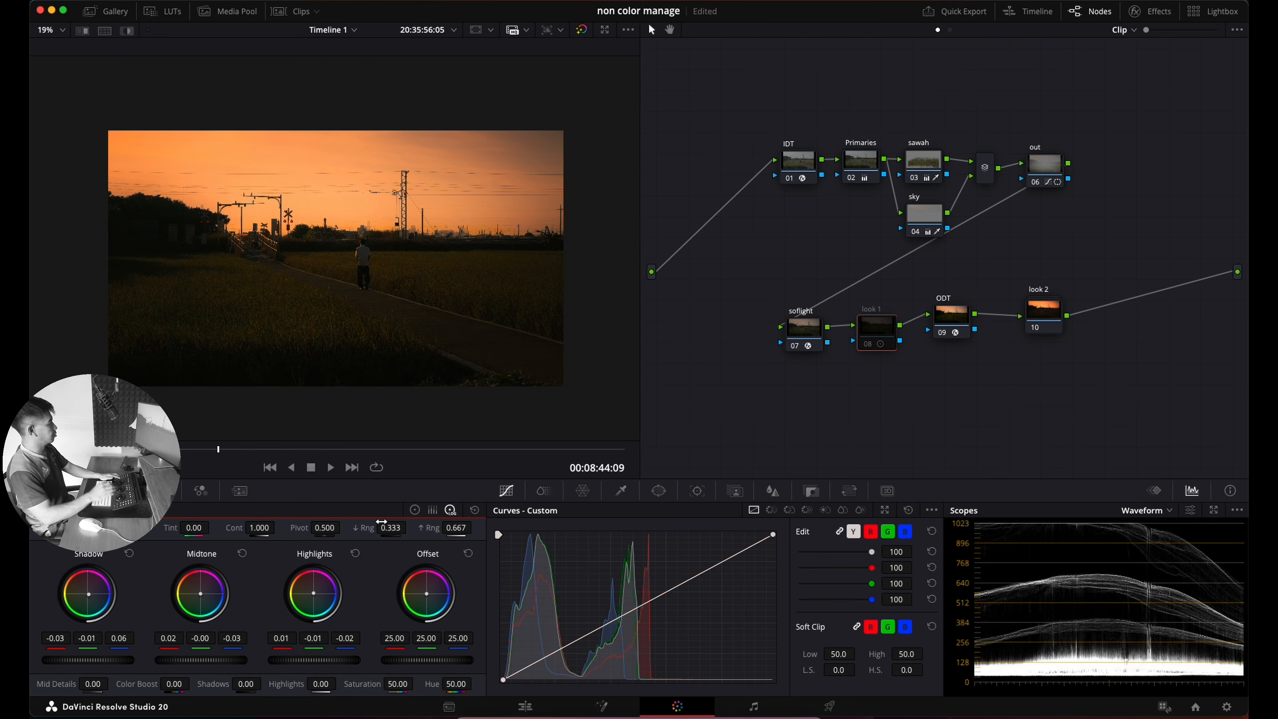
key("ctrl+d")
key("super+d")
key("super+d")
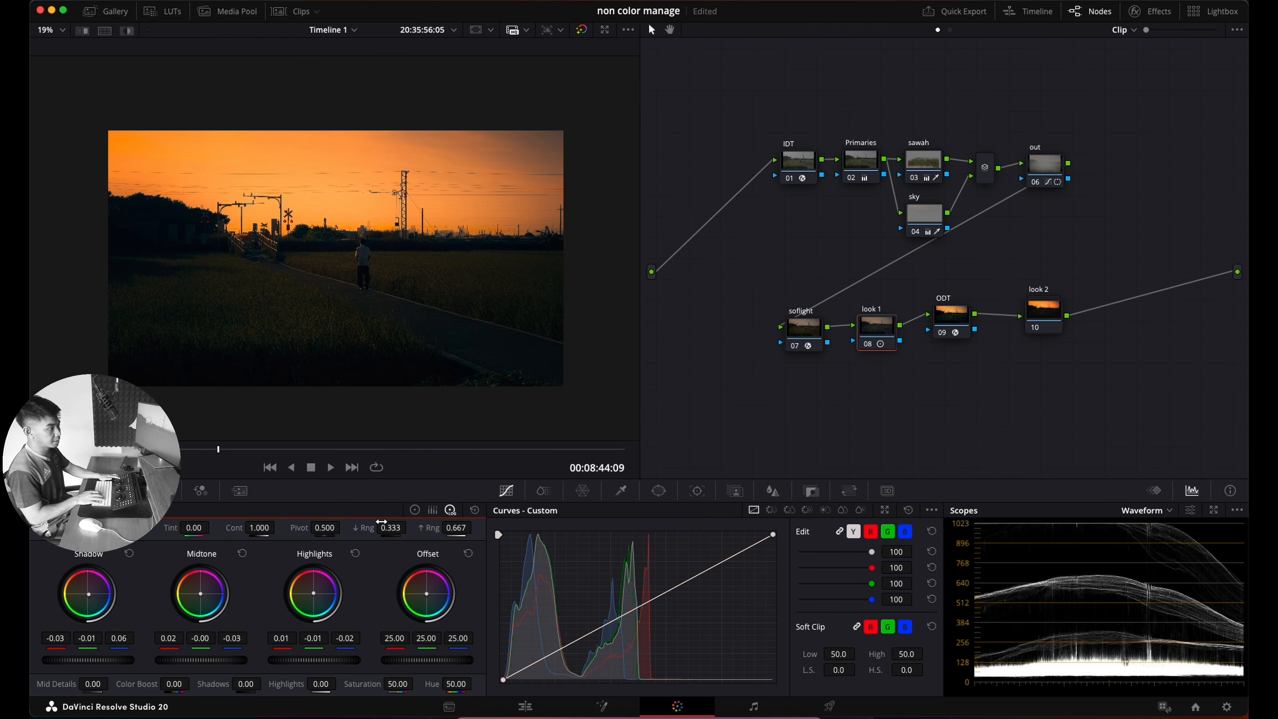
key("shift+z")
key("super+f")
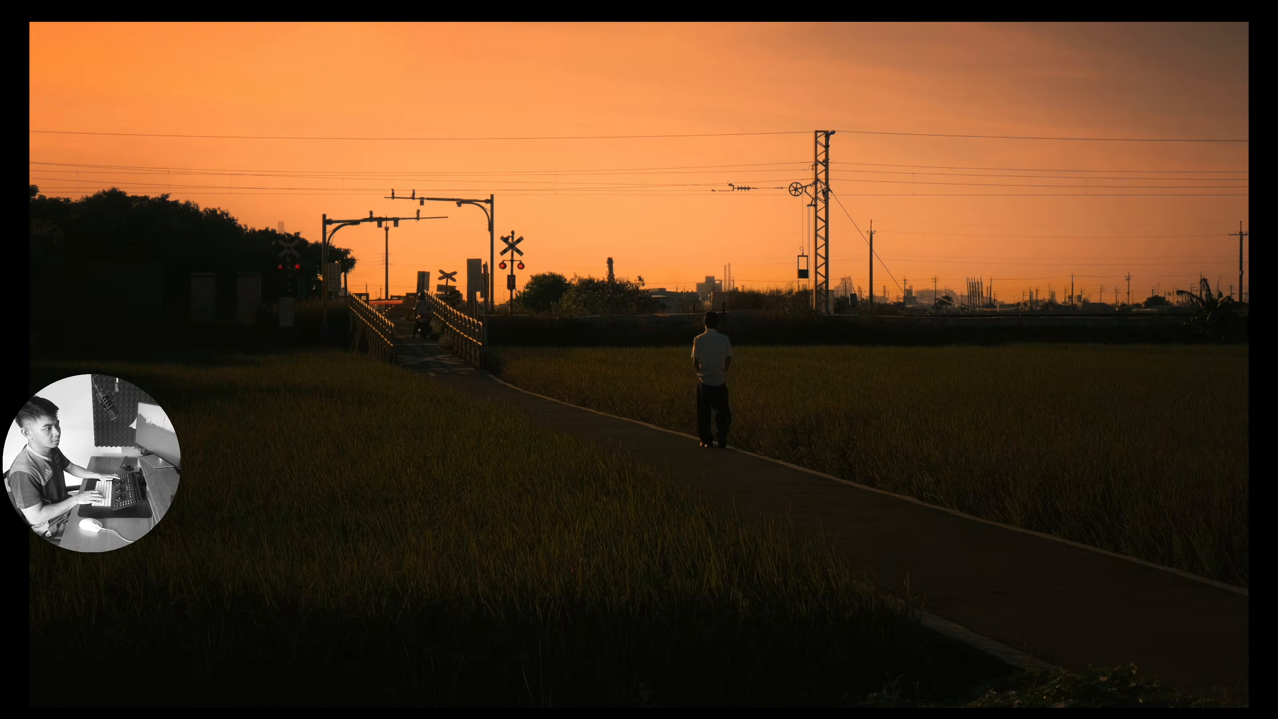
key("super+f")
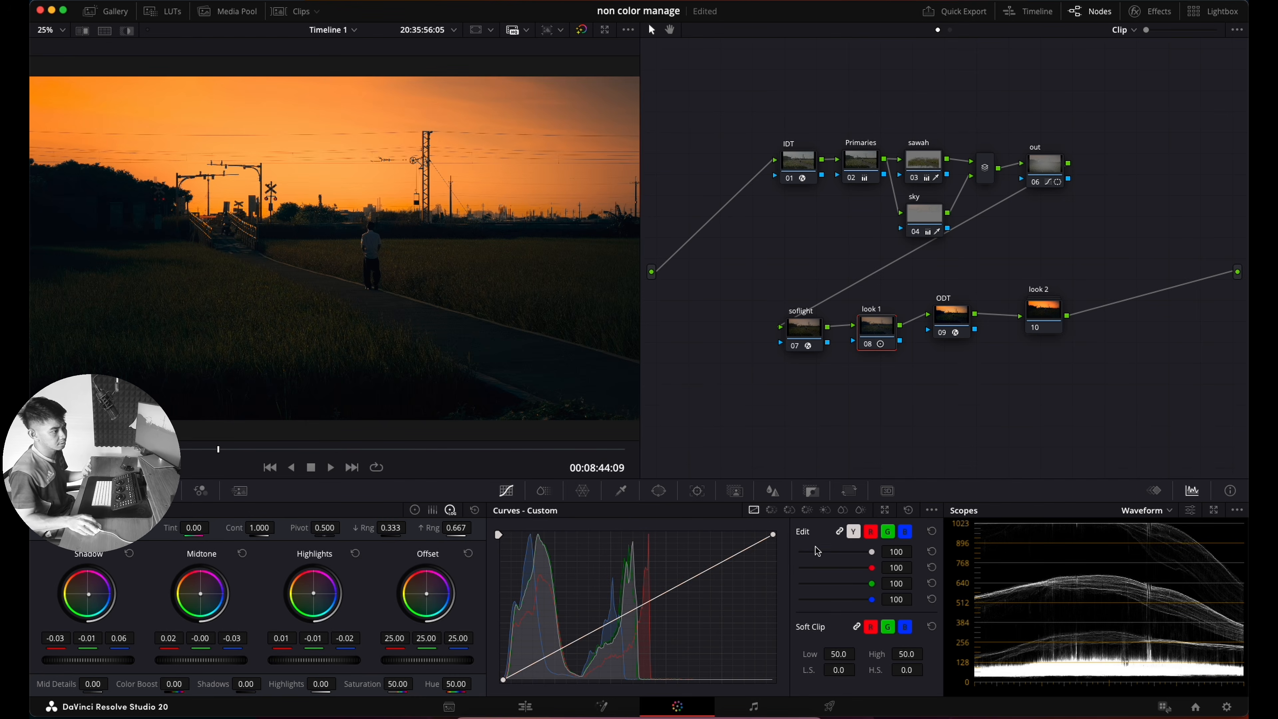
Step: Set look 1's key output gain to 0.8 after trying 0.5, and disable the node to compare
left_click(811, 491)
left_click(801, 613)
type("0.5")
key("Return")
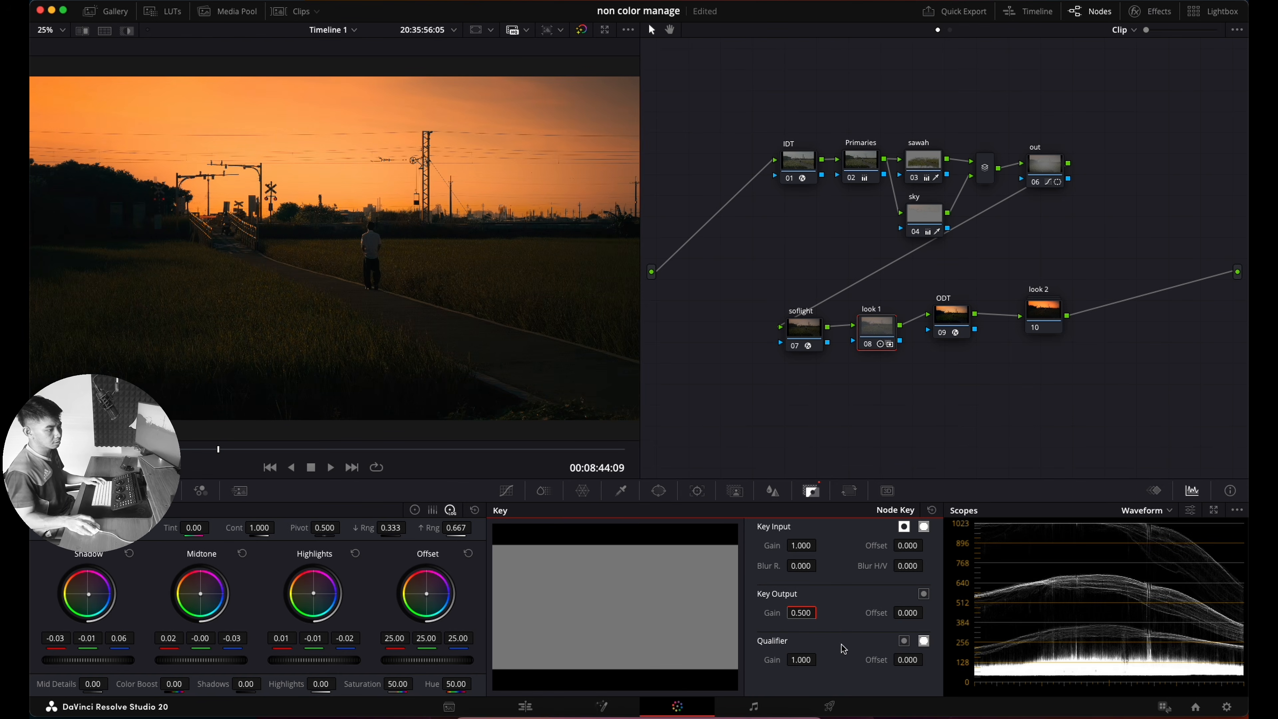
key("BackSpace")
type("8")
key("Return")
key("super+d")
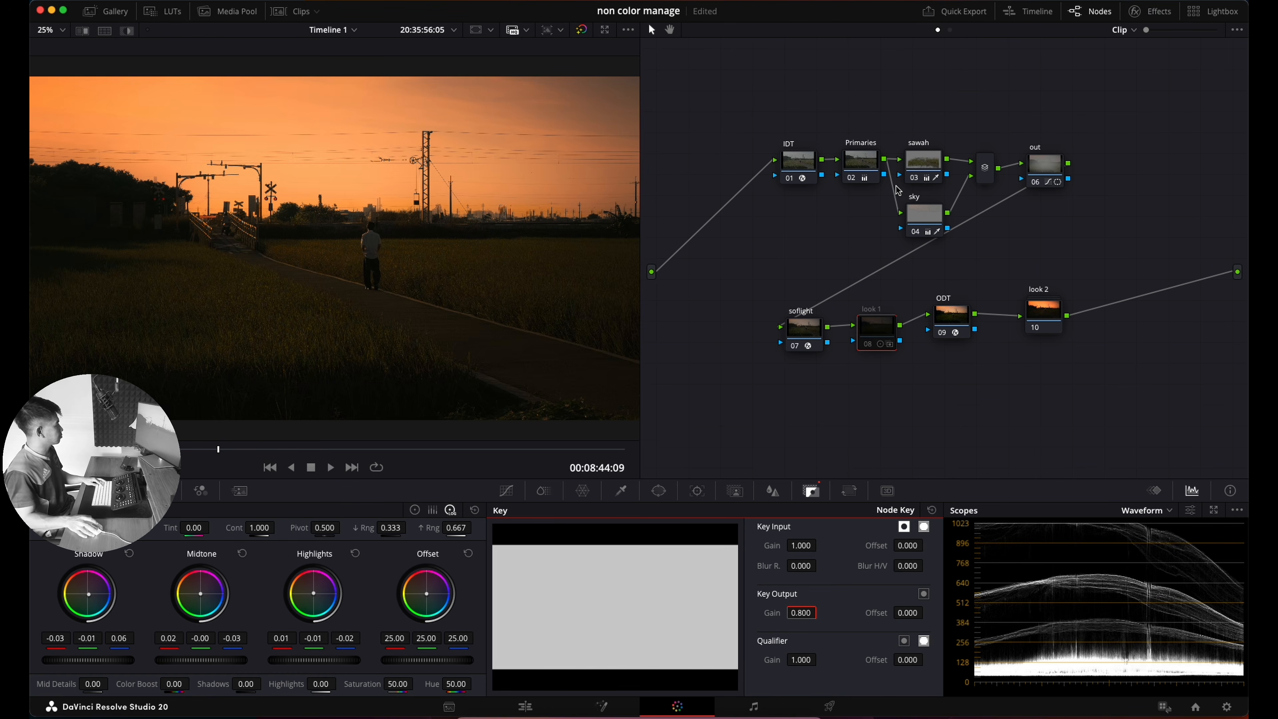
Step: Re-enable look 1, set shadow blue to 0.07, midtone blue to -0.05 and highlights to 0.02, -0.01, -0.04, and compare it full screen
key("super+d")
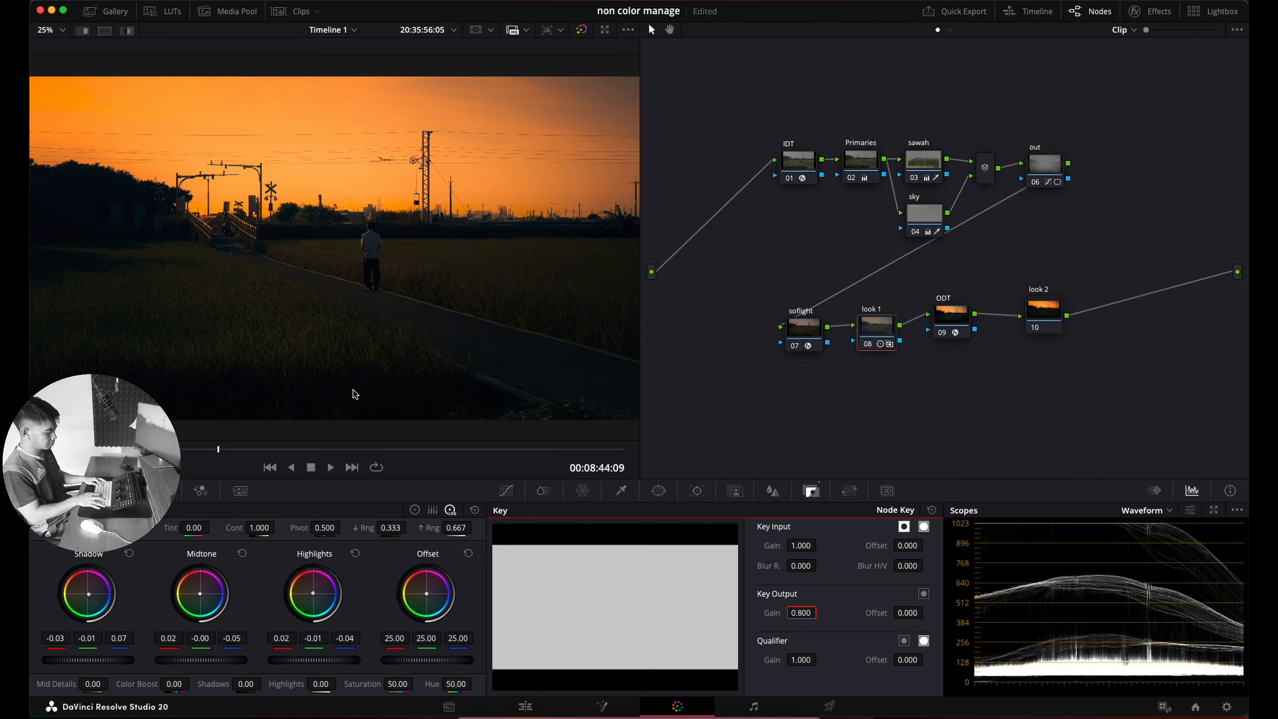
key("super+f")
key("super+d")
key("super+d")
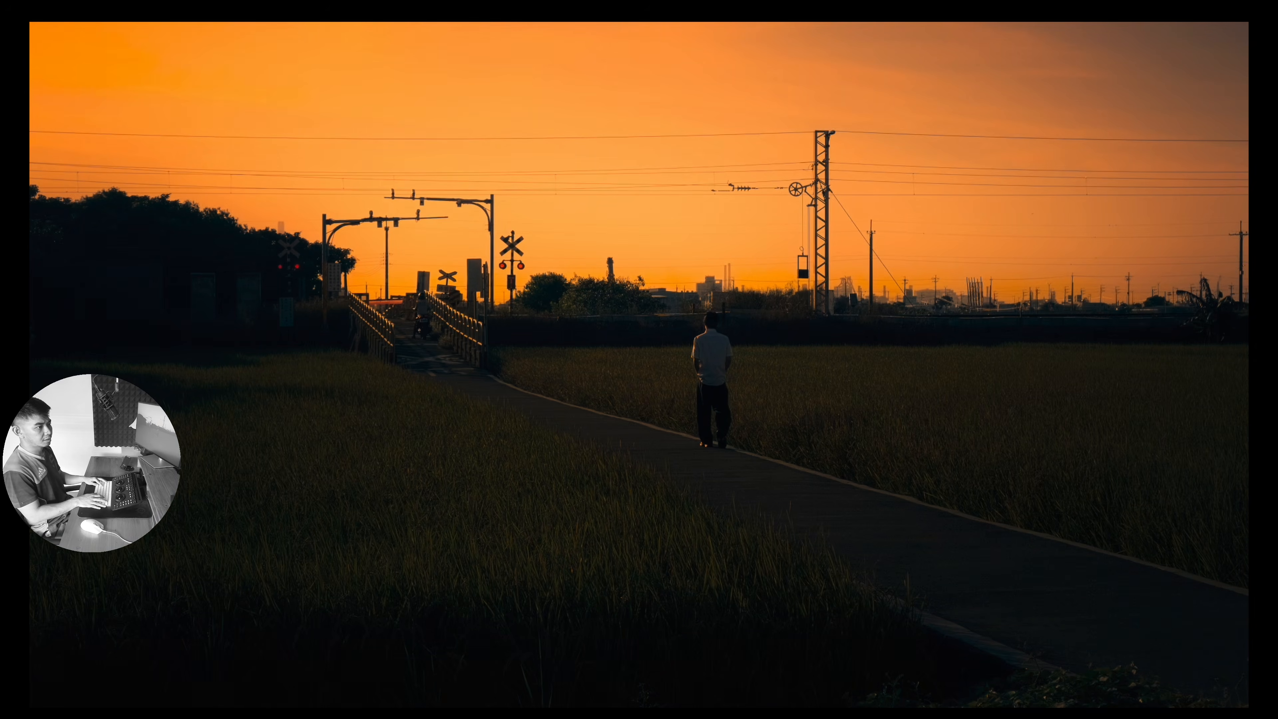
key("super+f")
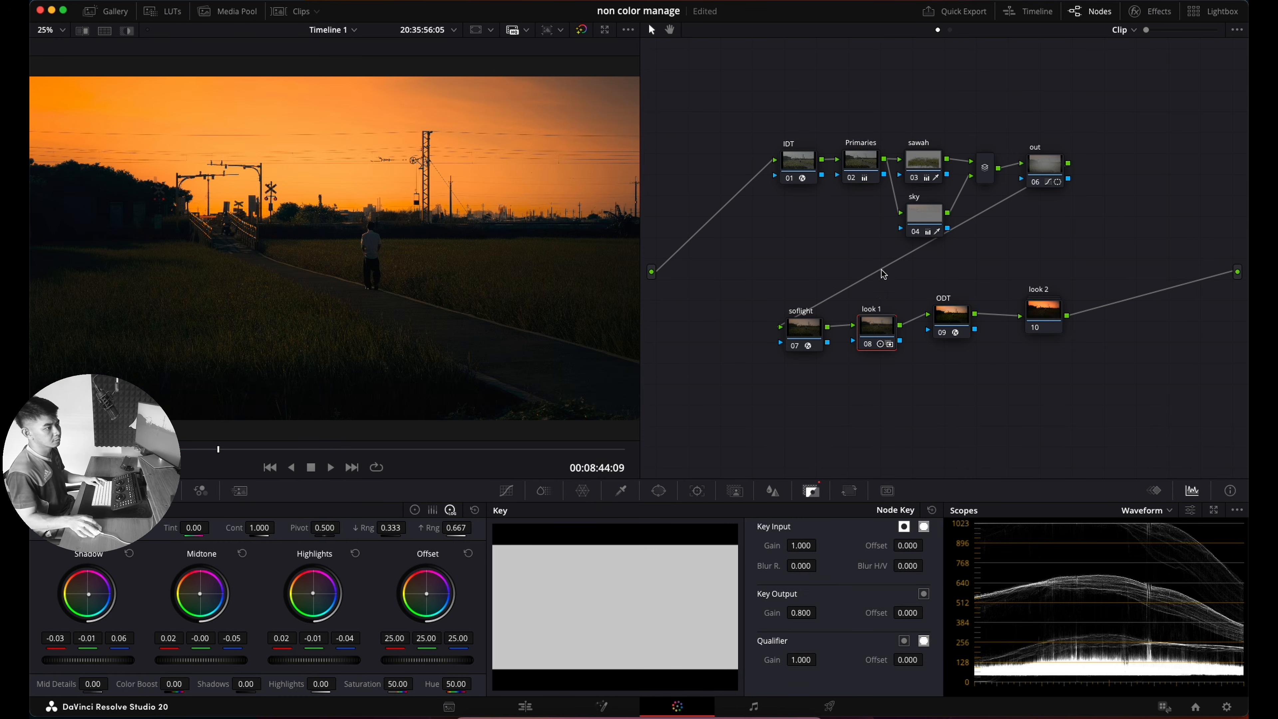
Step: Raise the Glow's shine threshold on the soflight node to 0.318
left_click(814, 323)
left_click(1141, 14)
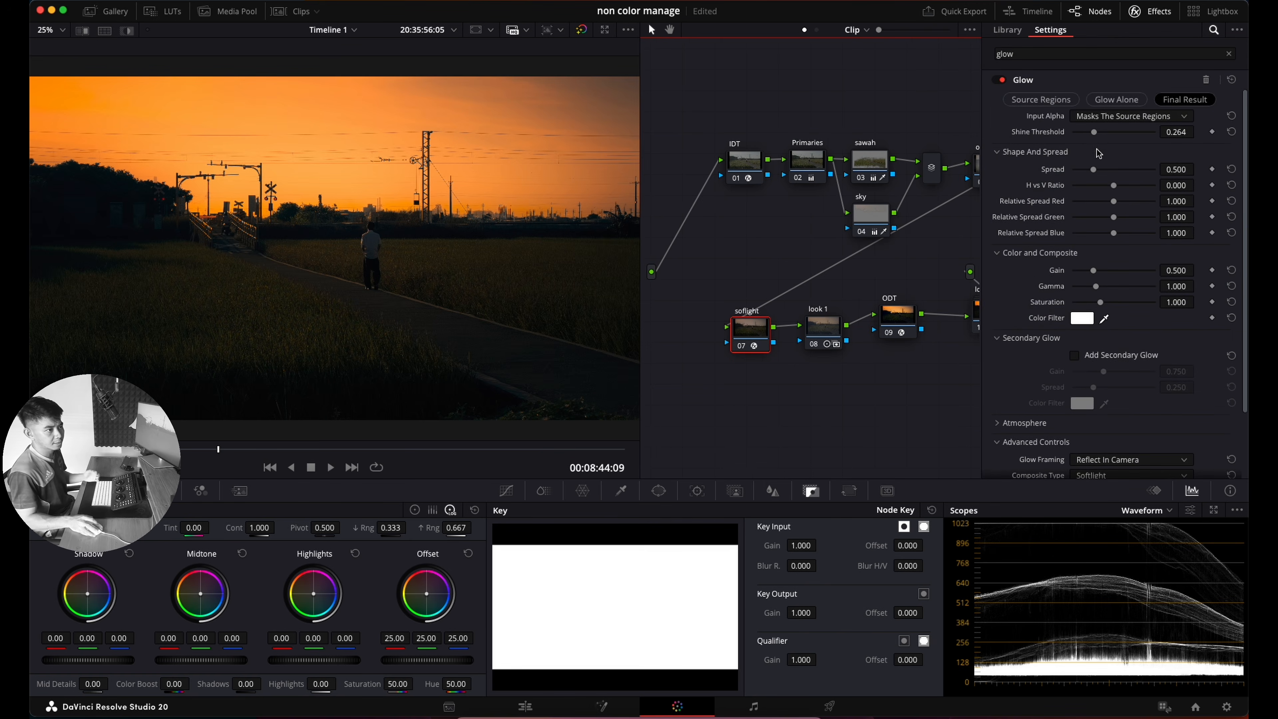
left_click_drag(1095, 132, 1104, 141)
left_click_drag(1101, 139, 1100, 139)
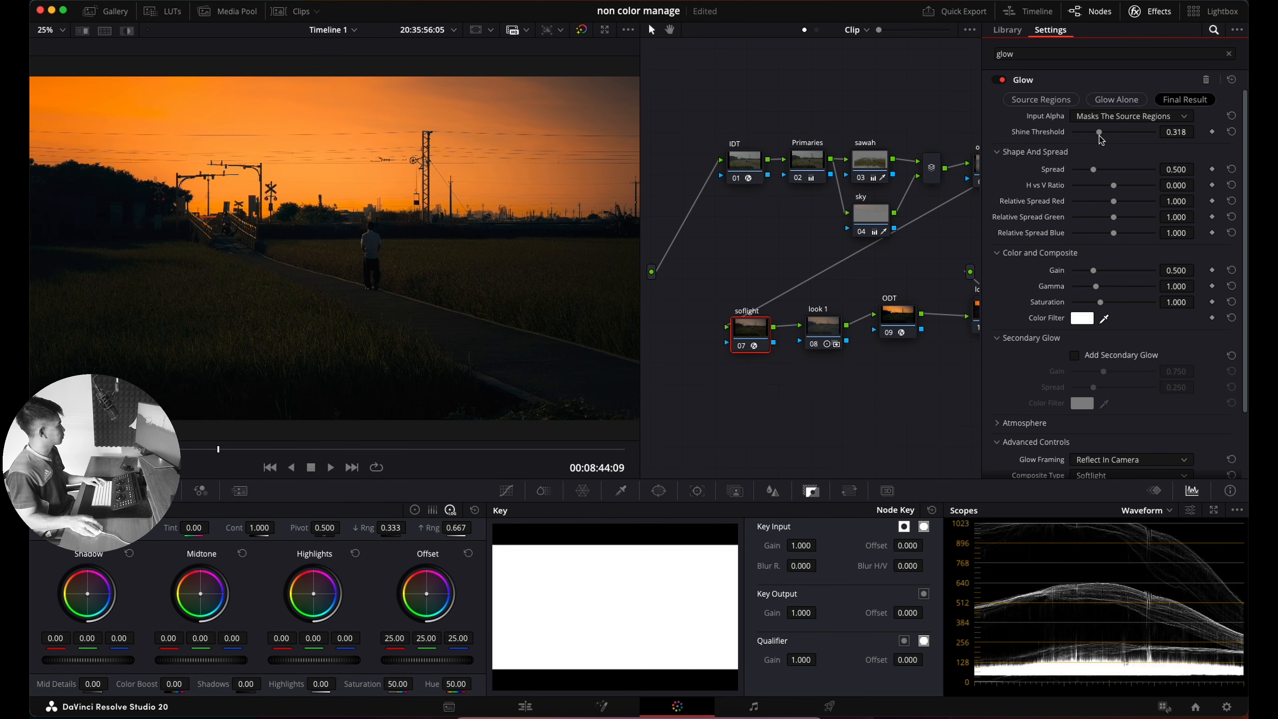
Step: Compare the image with the vignette on the out node disabled and enabled
left_click(1150, 11)
left_click(1047, 168)
key("ctrl+d")
key("ctrl+d")
key("ctrl+d")
key("ctrl+d")
key("ctrl+d")
key("ctrl+d")
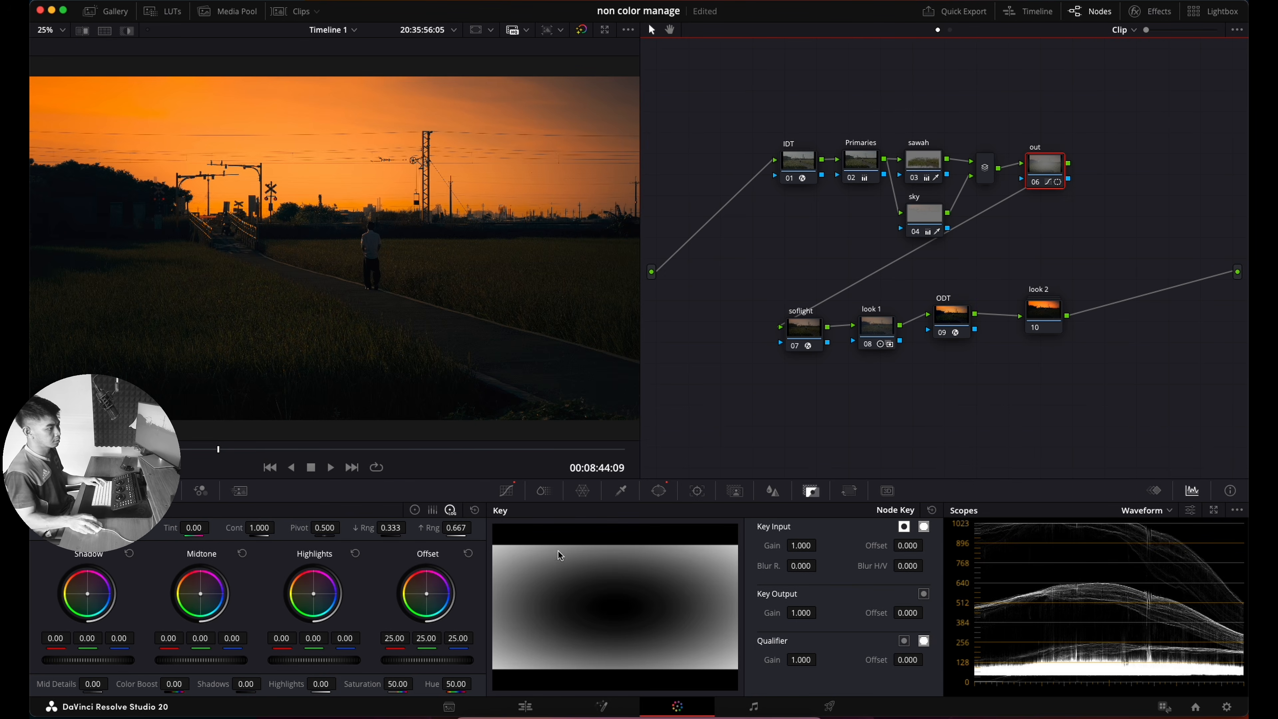
Step: Reshape the out node's circular vignette window to size 55.03, aspect 78.96 and tilt 50.58
left_click(659, 491)
scroll(436, 322, "down", 2)
left_click_drag(376, 372, 378, 314)
left_click(240, 447)
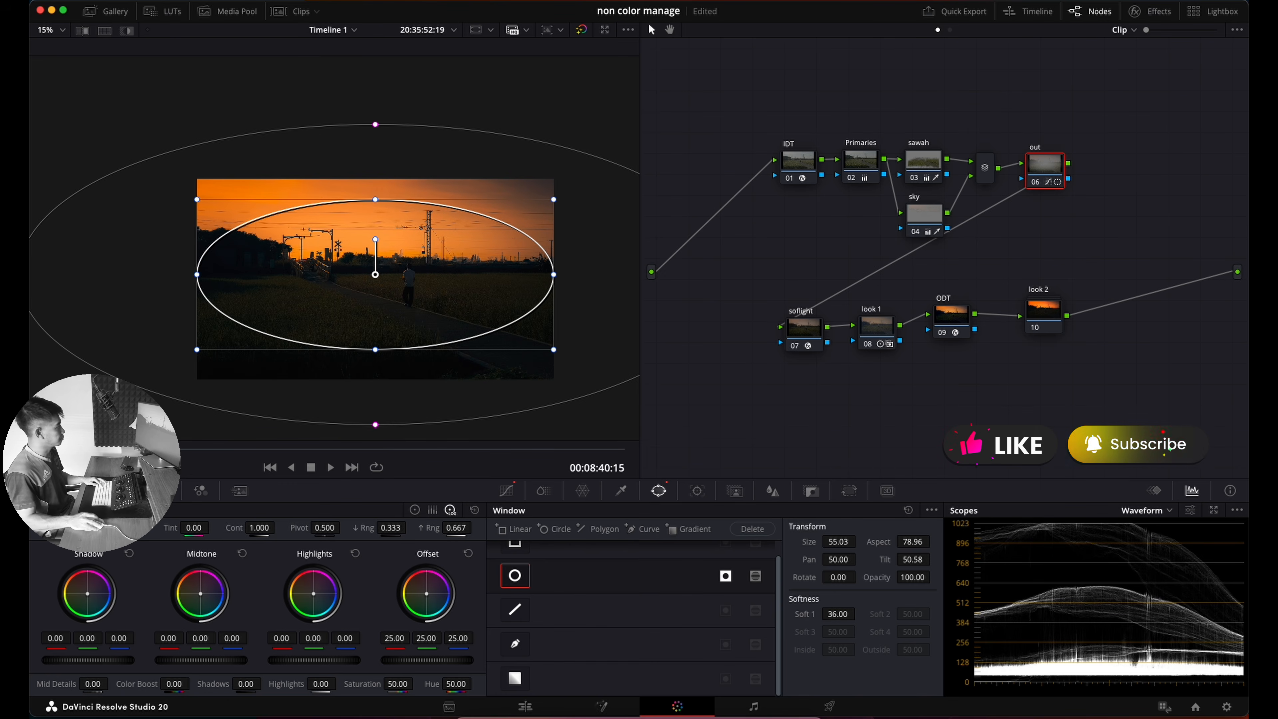
Step: Compare the graded and ungraded image at several points of the clip, both full screen and fitted to the viewer
left_click_drag(240, 447, 347, 465)
key("shift+z")
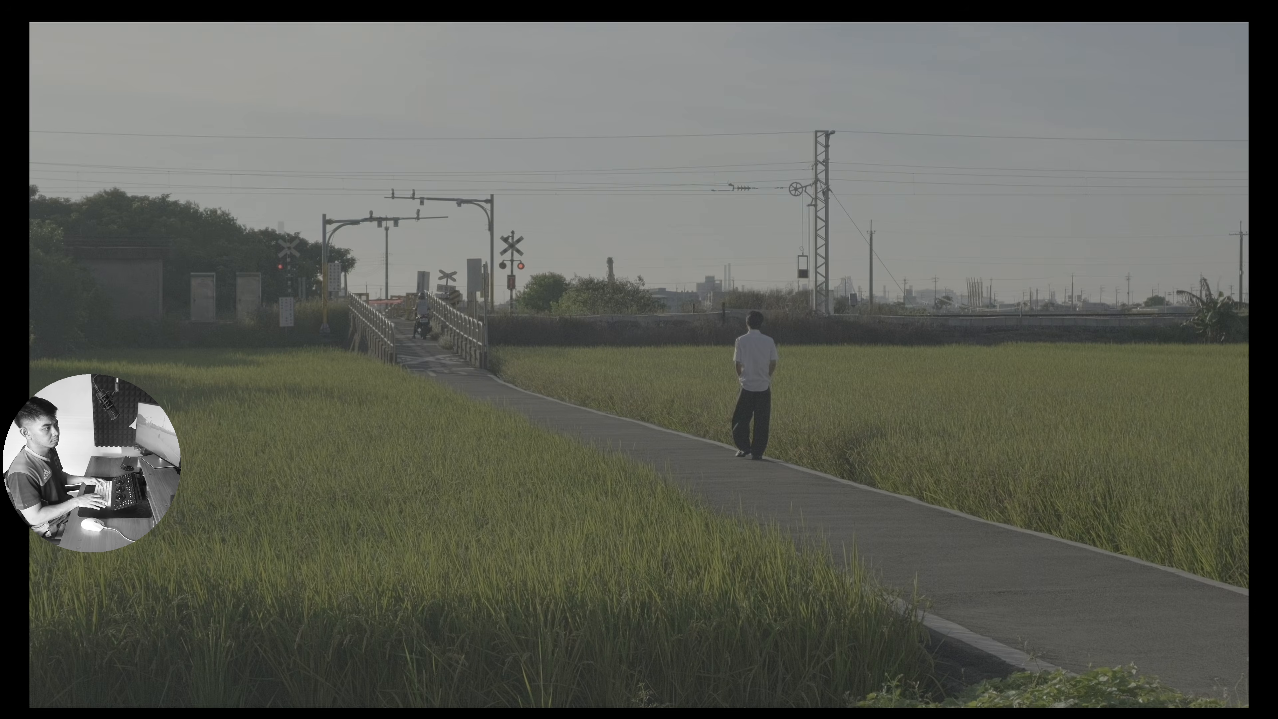
key("shift+d")
key("shift+d")
key("shift+d")
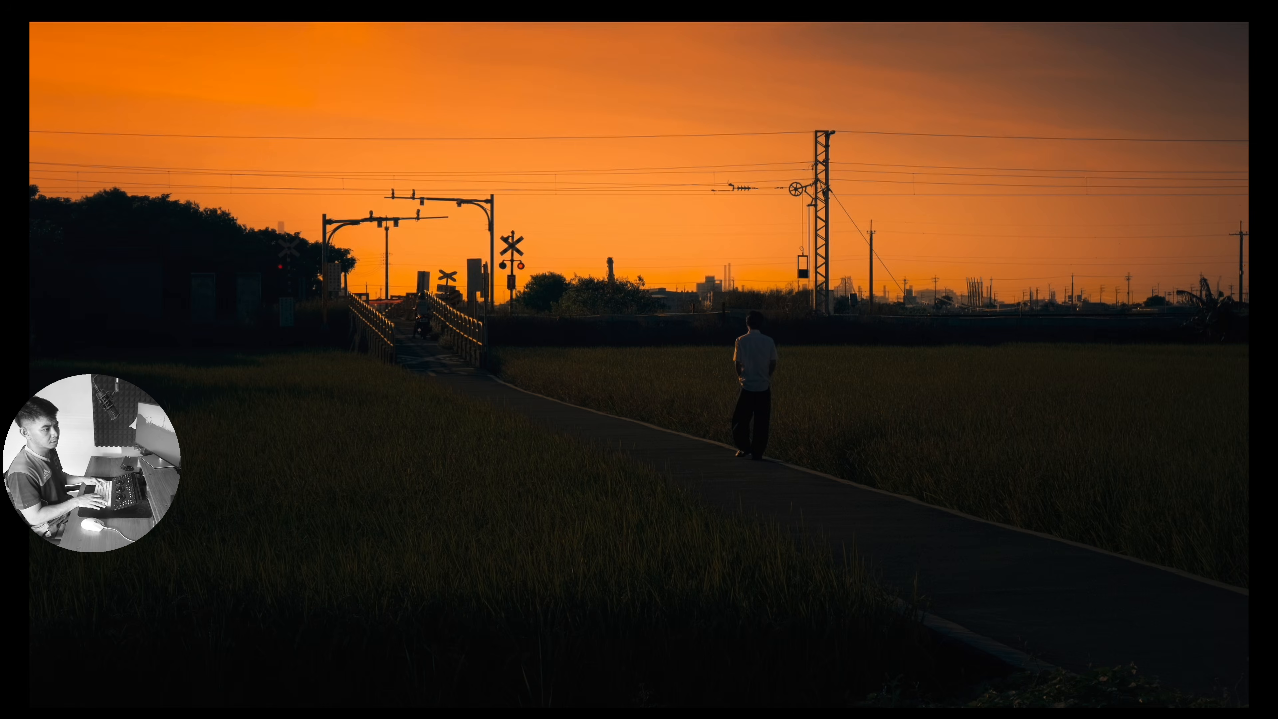
key("shift+d")
key("shift+d")
key("super+f")
mouse_move(335, 451)
left_mouse_down()
mouse_move(393, 453)
mouse_move(349, 455)
left_mouse_up()
key("shift+d")
key("shift+d")
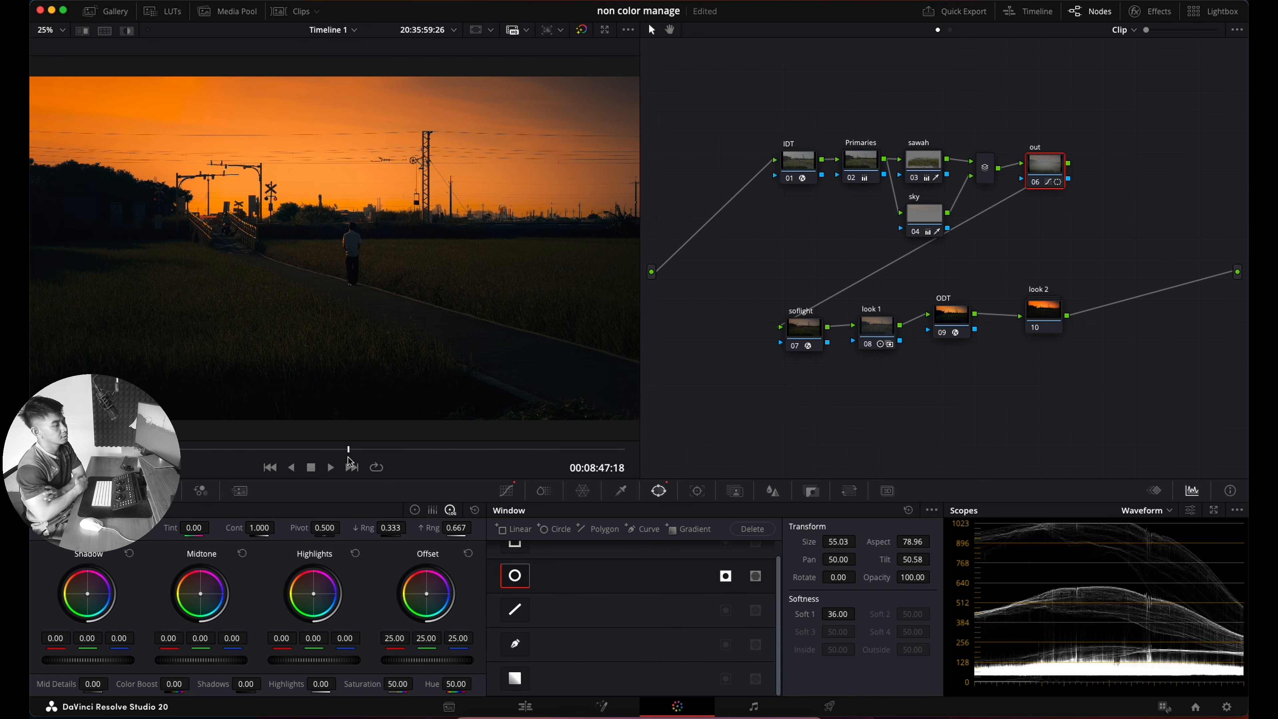
left_click_drag(372, 450, 333, 450)
Step: Line up the soflight, look 1, ODT and look 2 nodes in an even row
left_click(878, 330)
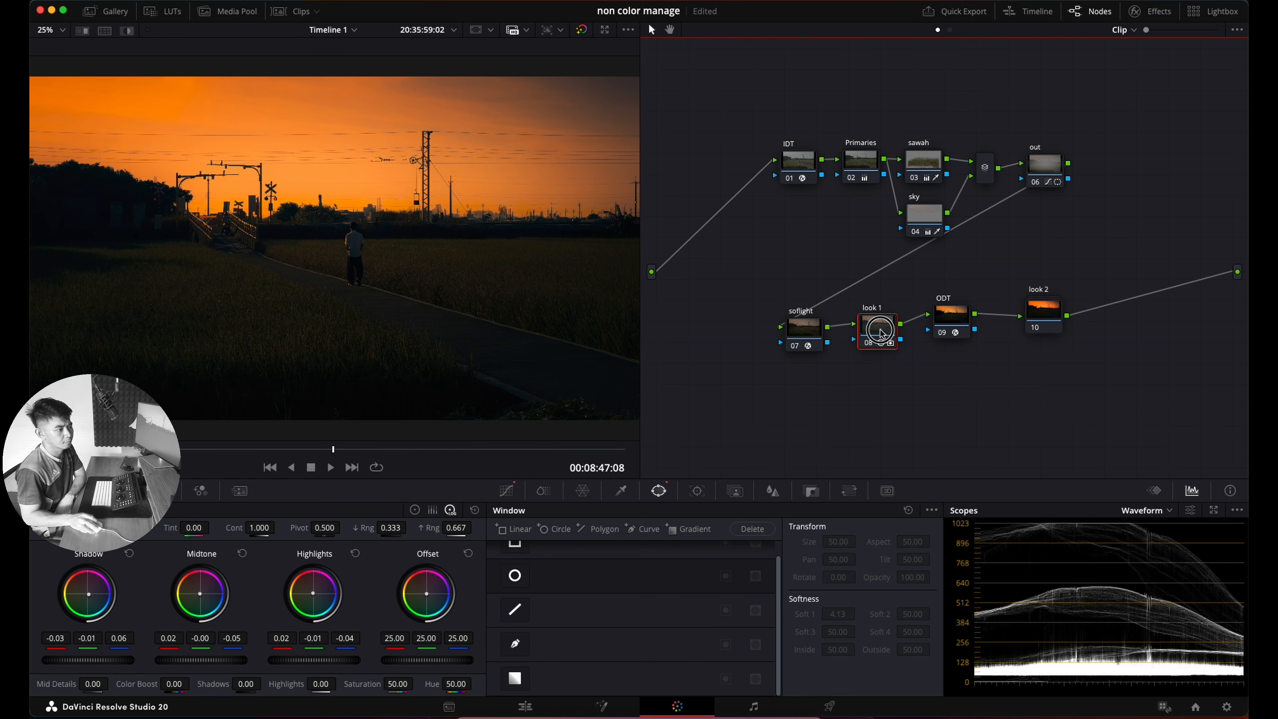
left_click(958, 328)
left_click(1049, 322)
left_click_drag(1049, 321, 1054, 331)
left_click_drag(952, 325, 954, 332)
left_click_drag(771, 368, 1058, 325)
left_click_drag(1056, 325, 1059, 318)
Step: Tidy the sawah, sky and out nodes and shift the whole upper group of nodes closer to the lower row
left_click_drag(1053, 175, 1051, 173)
left_click_drag(924, 176, 925, 170)
left_click_drag(930, 219, 930, 222)
left_click_drag(1052, 177, 1053, 179)
left_click_drag(775, 120, 1155, 274)
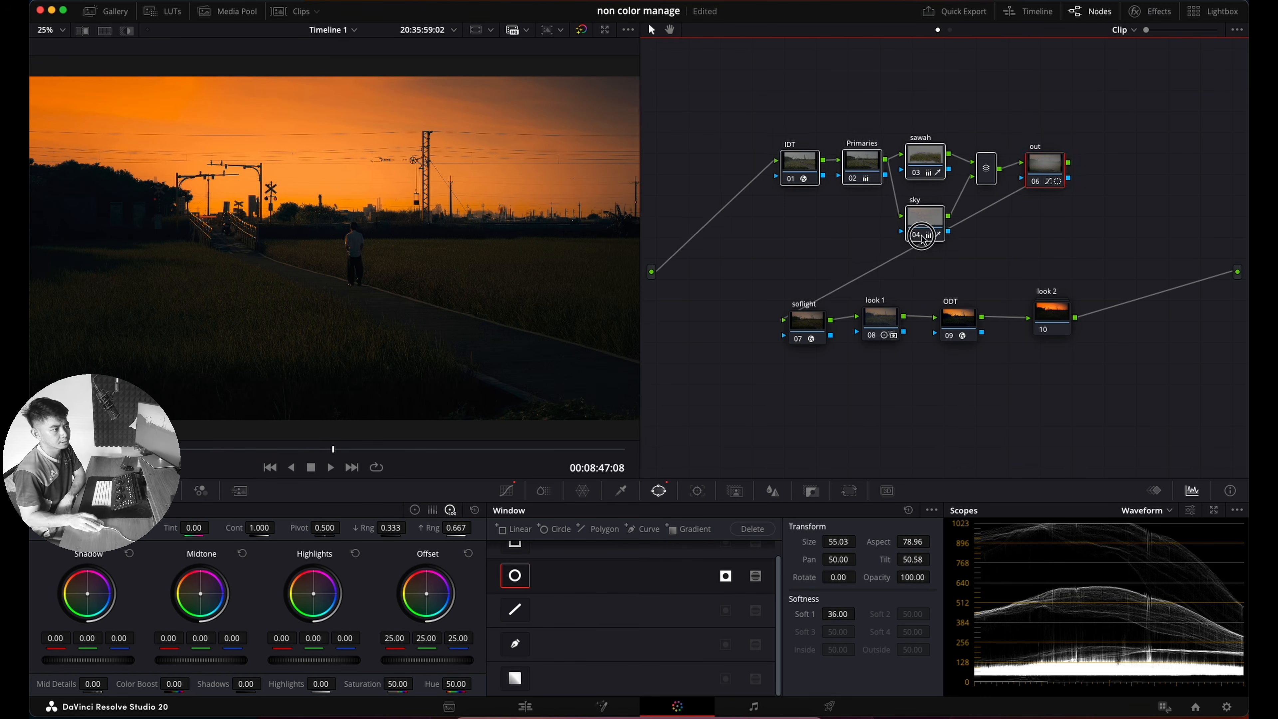
left_click_drag(1046, 167, 1058, 185)
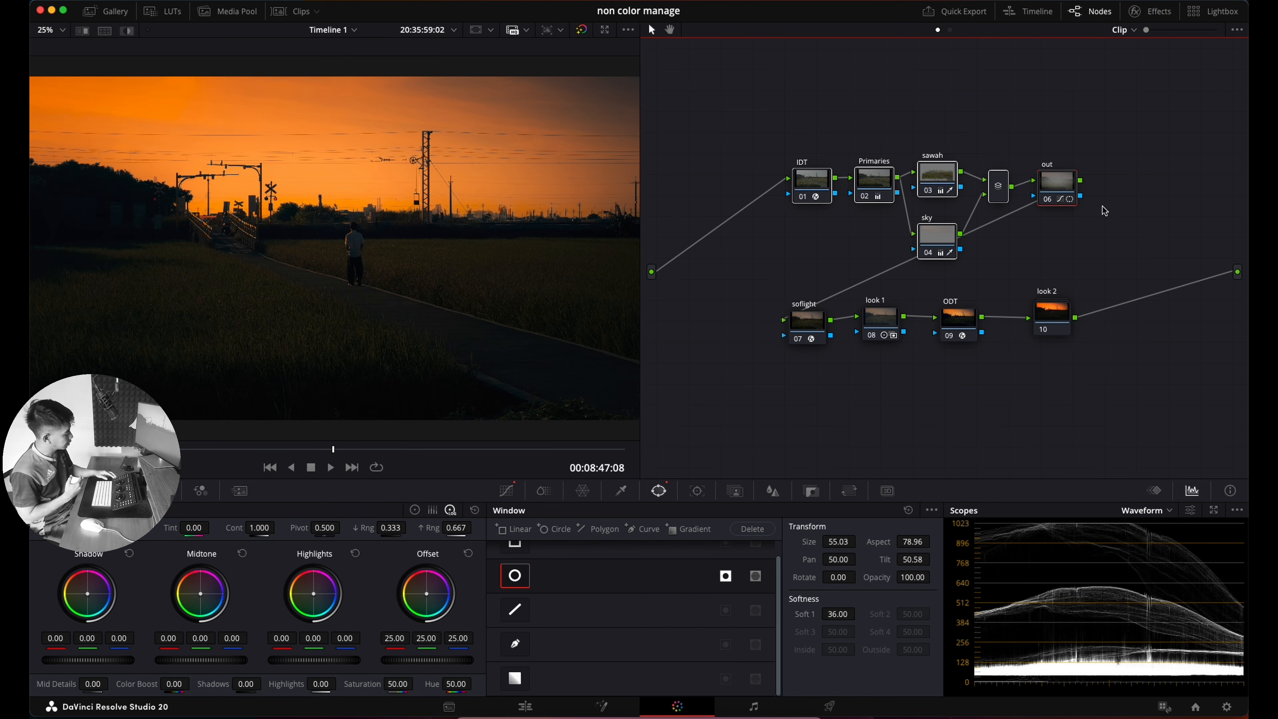
Step: Bypass the whole grade near the start of the clip, and enable only the IDT and ODT nodes
key("shift+d")
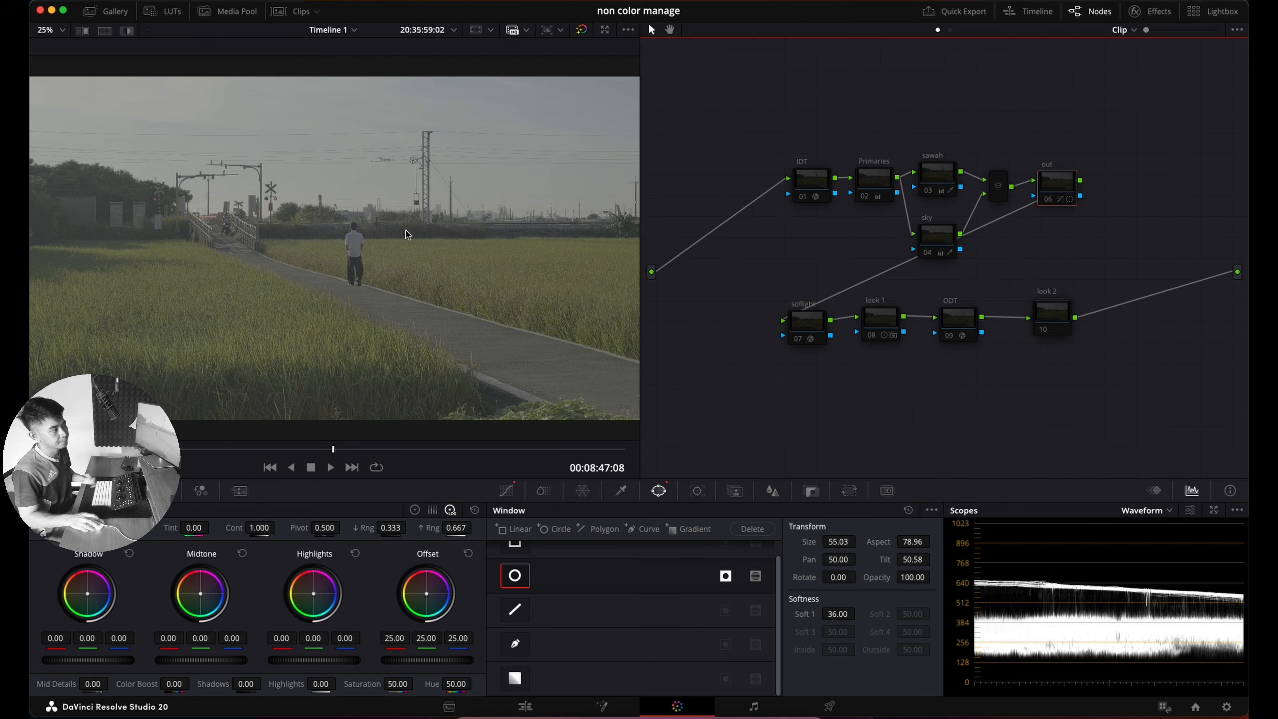
left_click(206, 448)
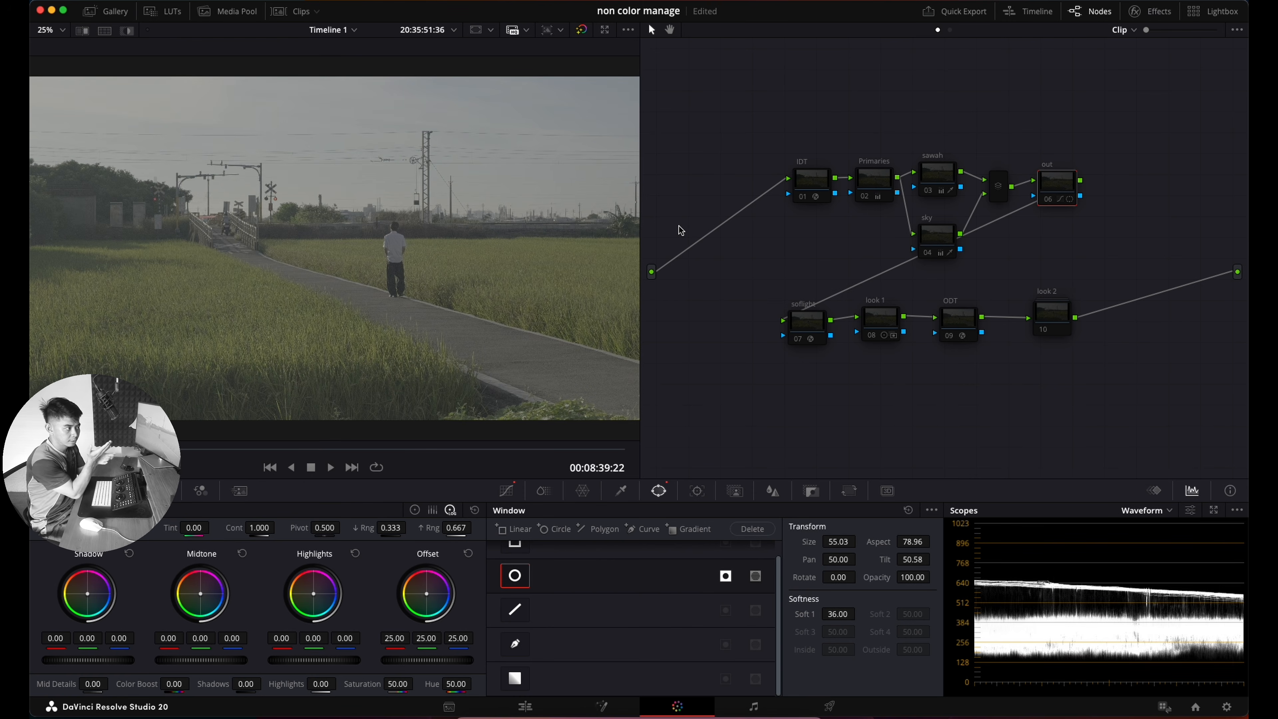
left_click(805, 184)
left_click(967, 322)
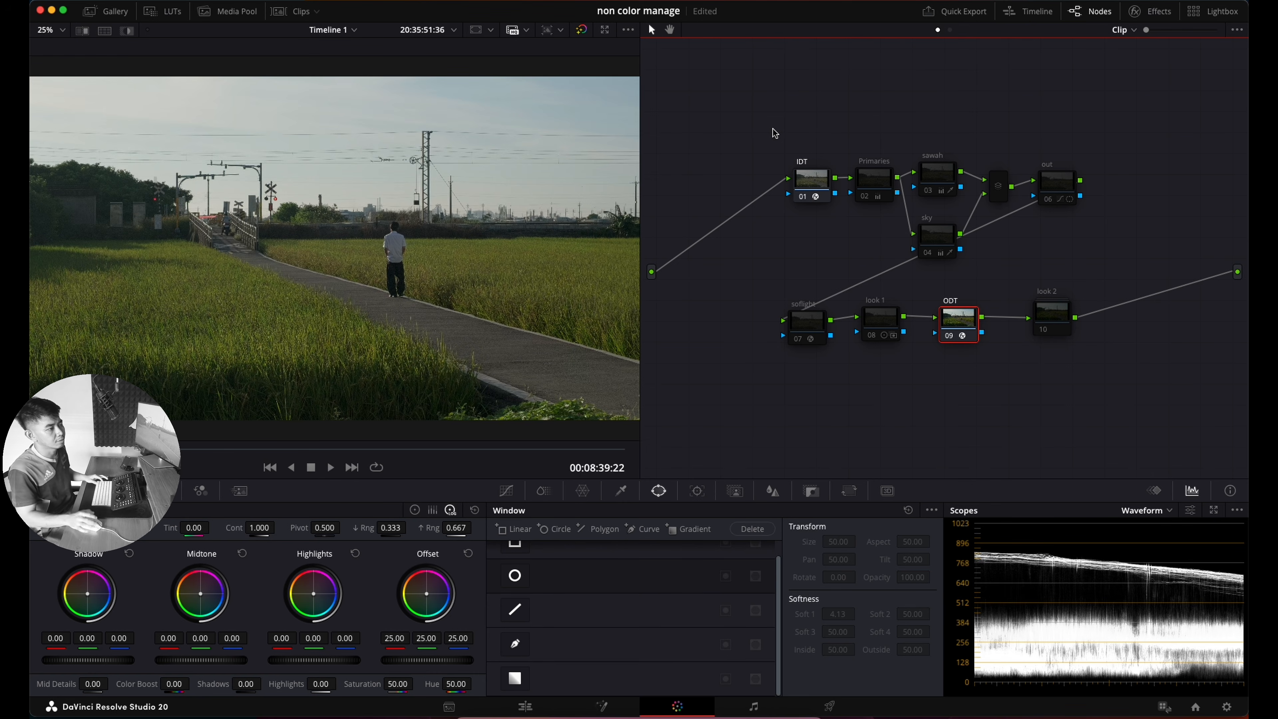
Step: Toggle the Primaries node to compare the image and waveform with and without it, leaving it enabled
left_click(876, 175)
key("super+d")
key("super+d")
key("super+d")
key("super+d")
key("super+d")
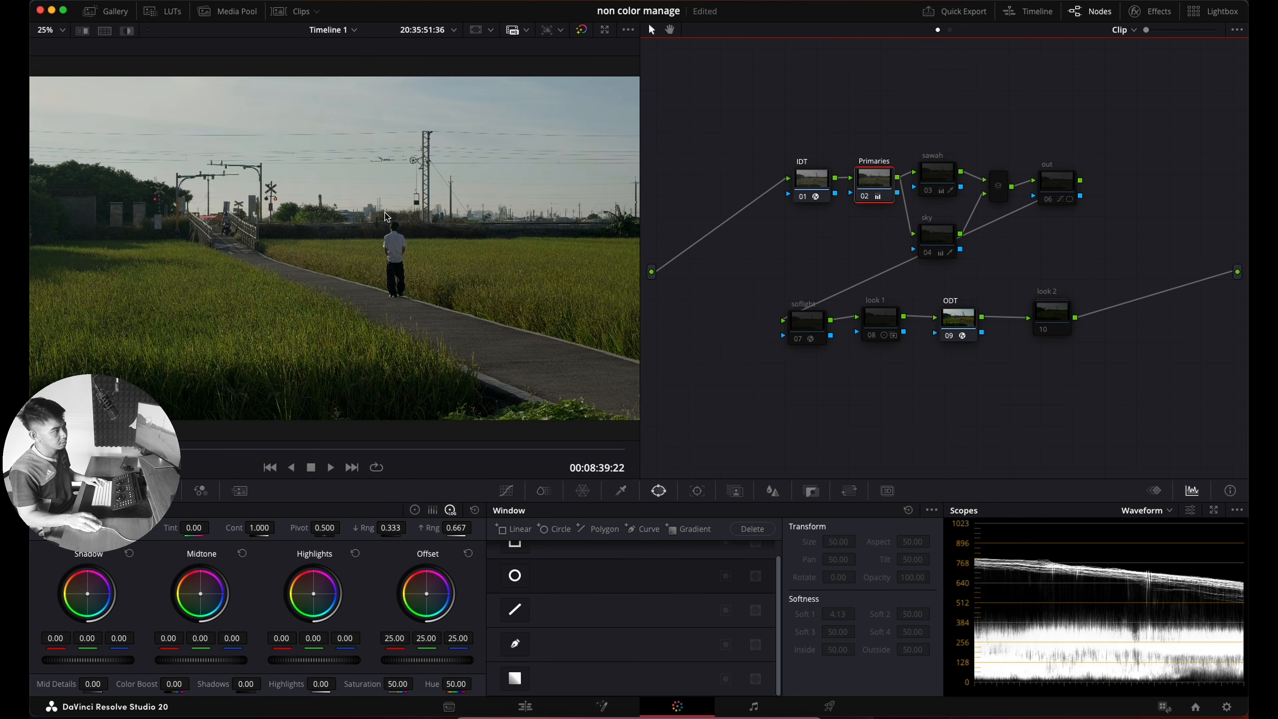
key("super+d")
key("super+d")
key("super+d")
key("super+d")
key("super+d")
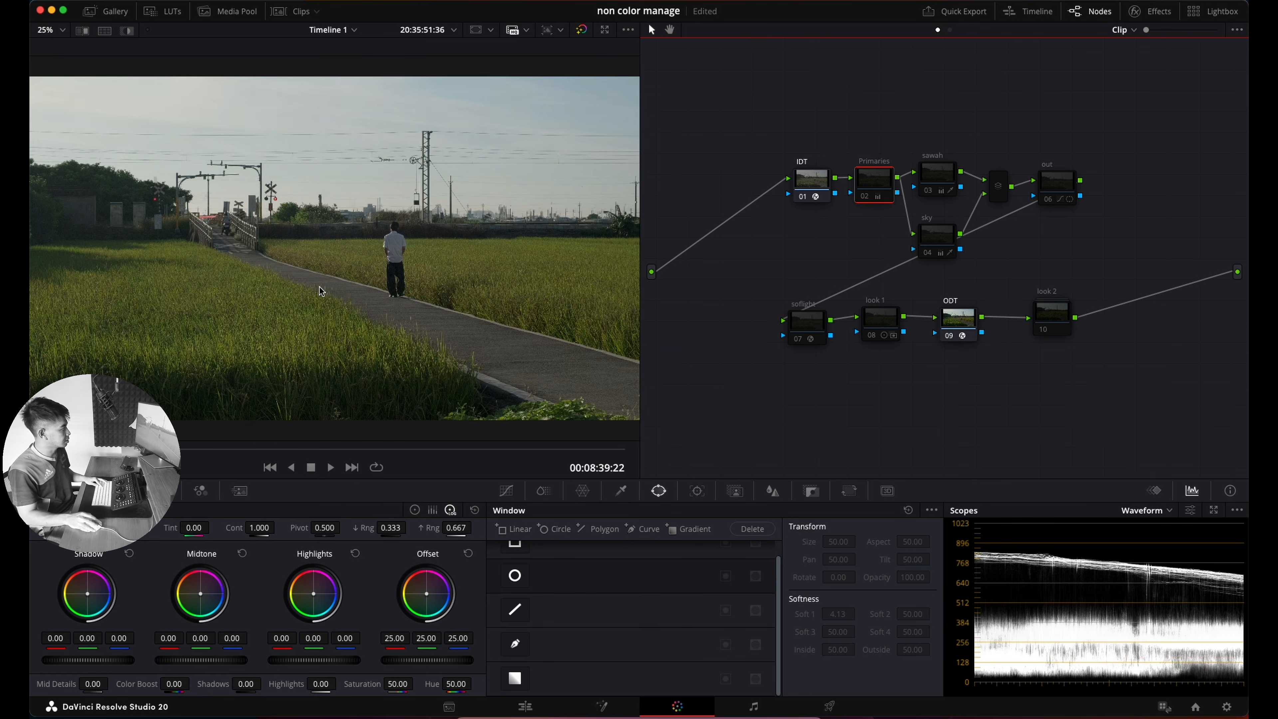
key("super+d")
key("super+d")
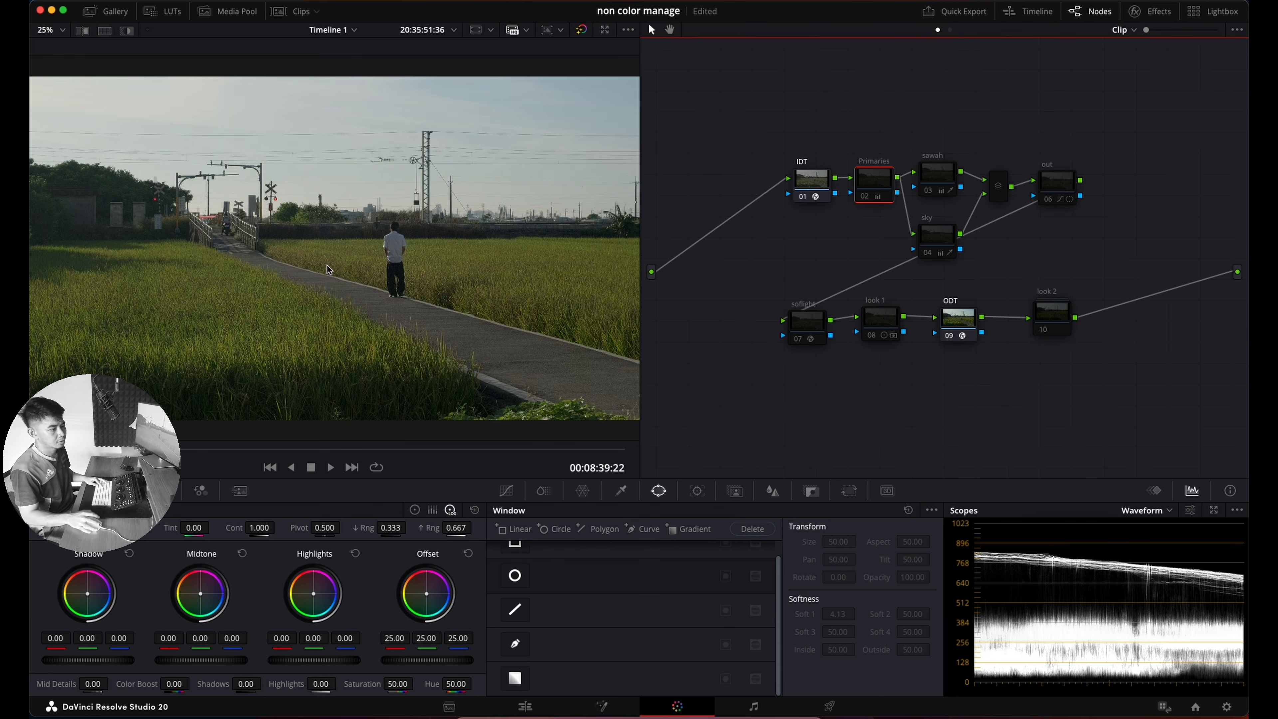
key("super+d")
key("super+d")
key("super+d")
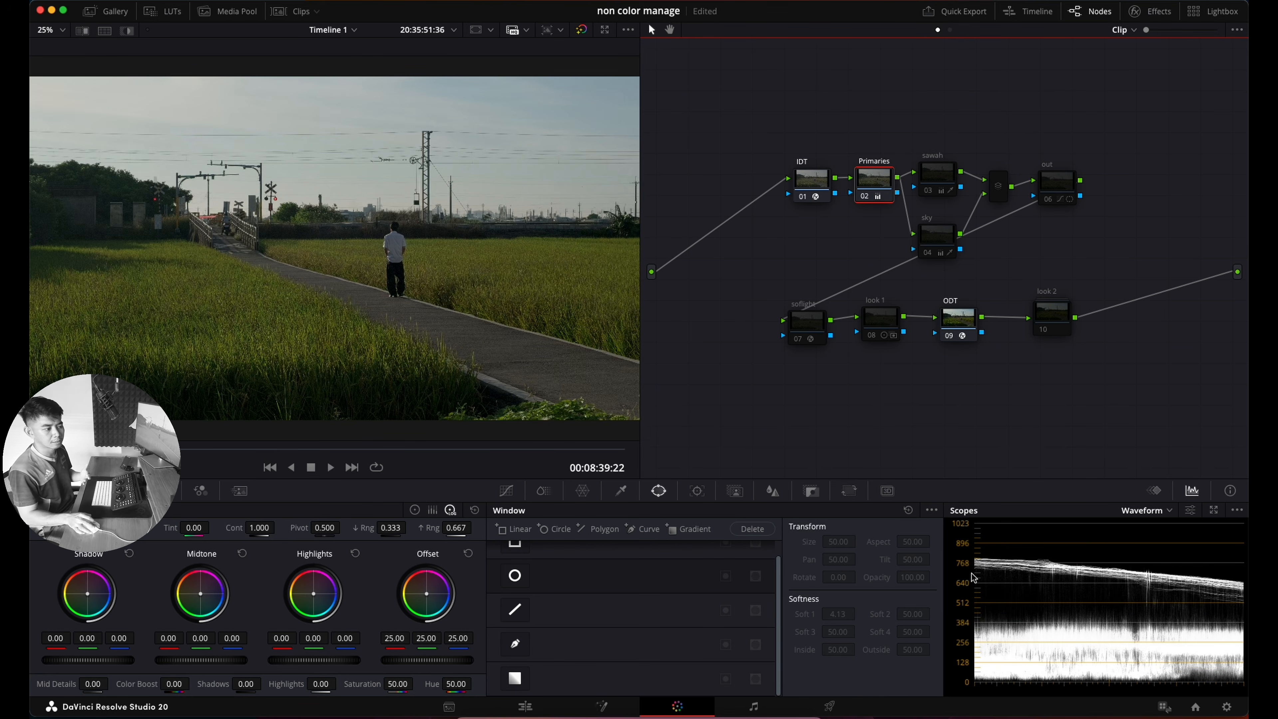
key("super+d")
key("super+d")
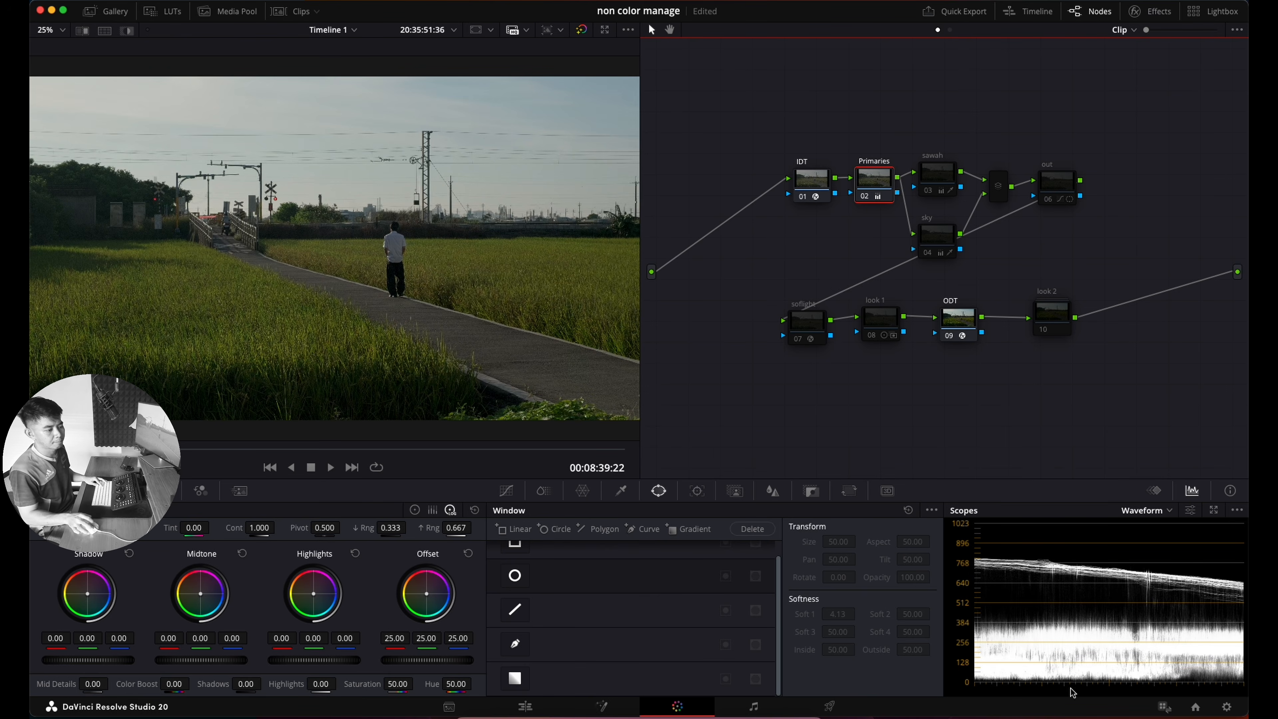
key("super+d")
key("super+d")
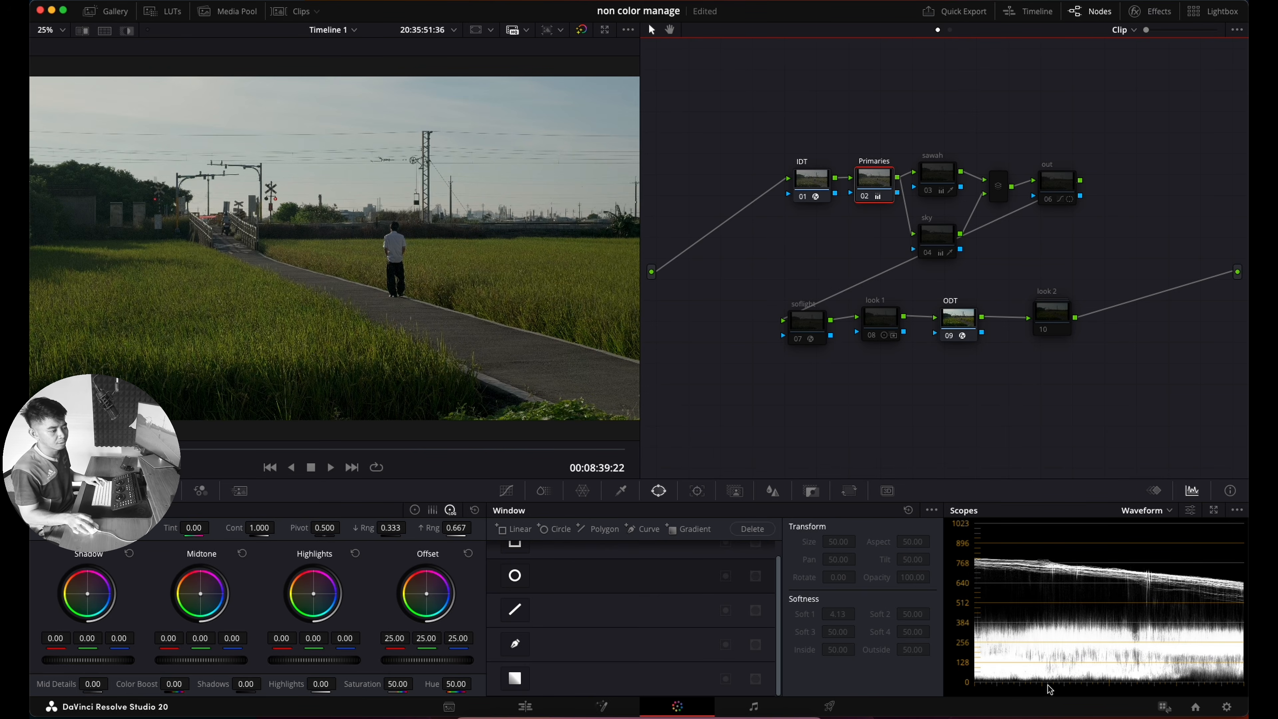
Step: Toggle the sawah node to compare the rice field with and without its correction, leaving it enabled
left_click(940, 184)
key("super+d")
key("super+d")
key("super+d")
key("super+d")
key("super+d")
key("super+d")
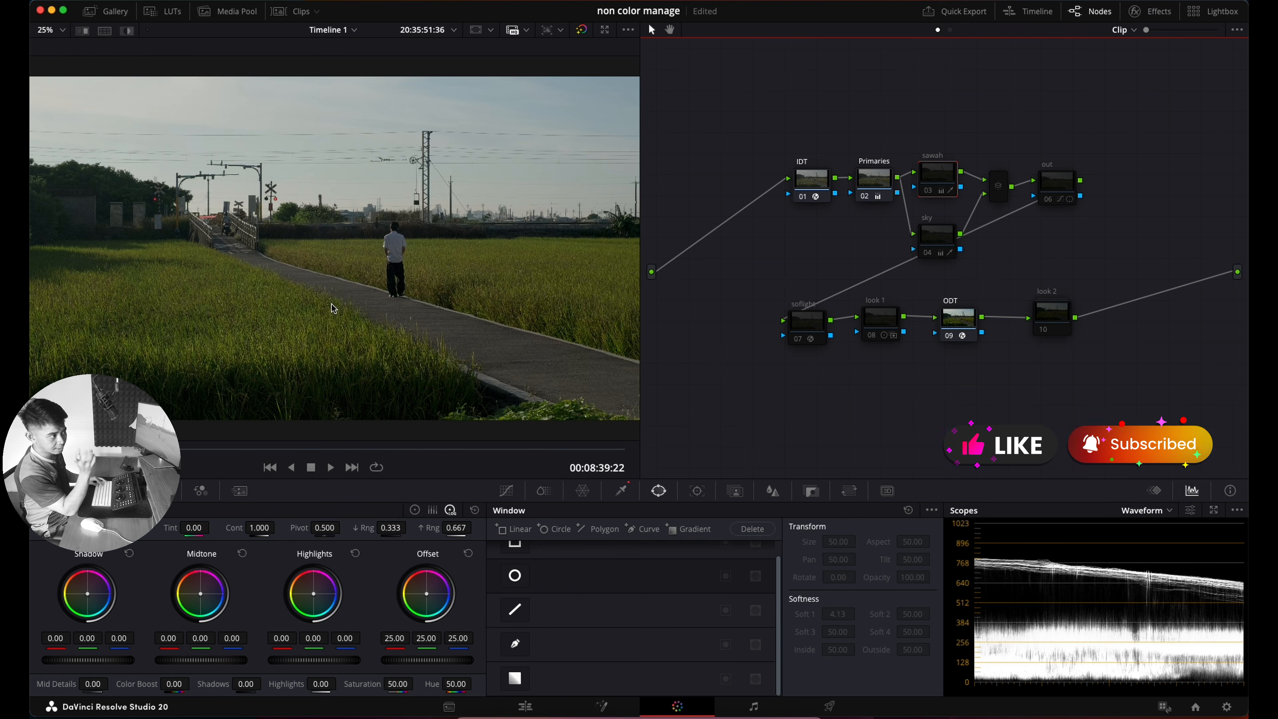
key("super+d")
key("super+d")
key("super+d")
key("super+d")
key("super+d")
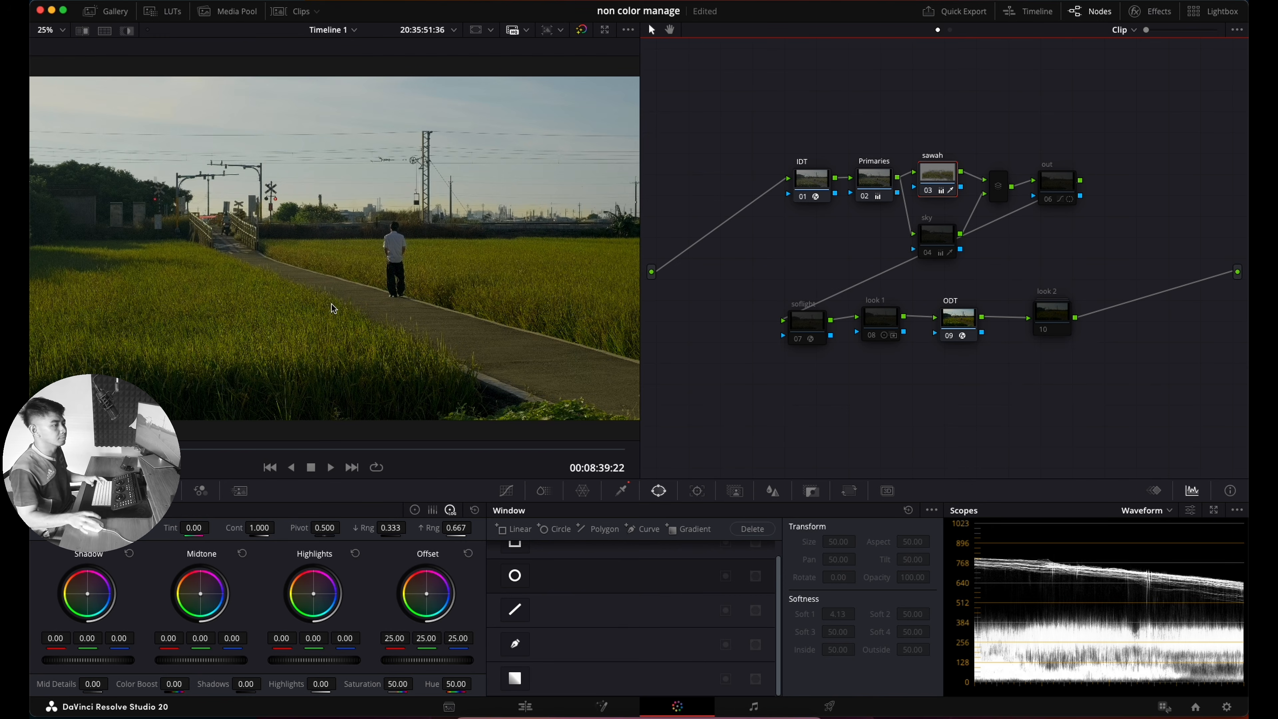
Step: Toggle the sky node to compare the sky with and without its correction, leaving it enabled
left_click(930, 248)
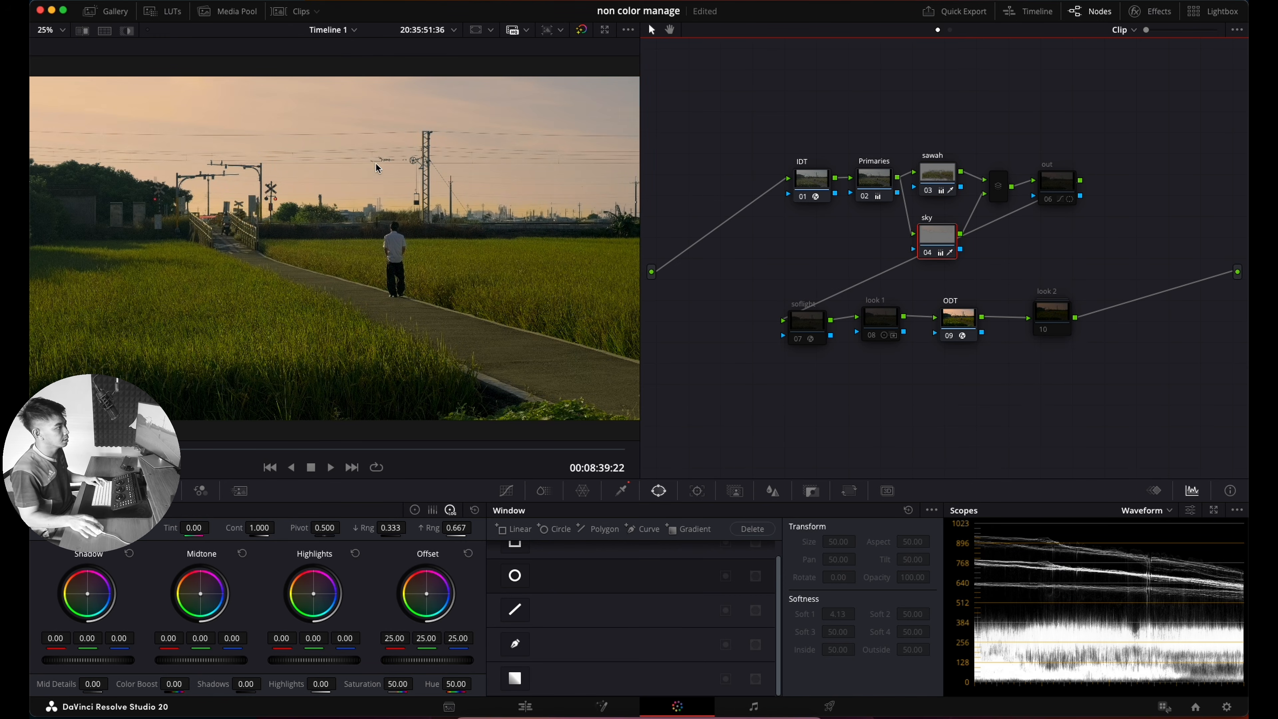
key("super+d")
key("super+d")
key("super+d")
key("super+d")
key("super+d")
key("super+d")
key("super+d")
key("super+d")
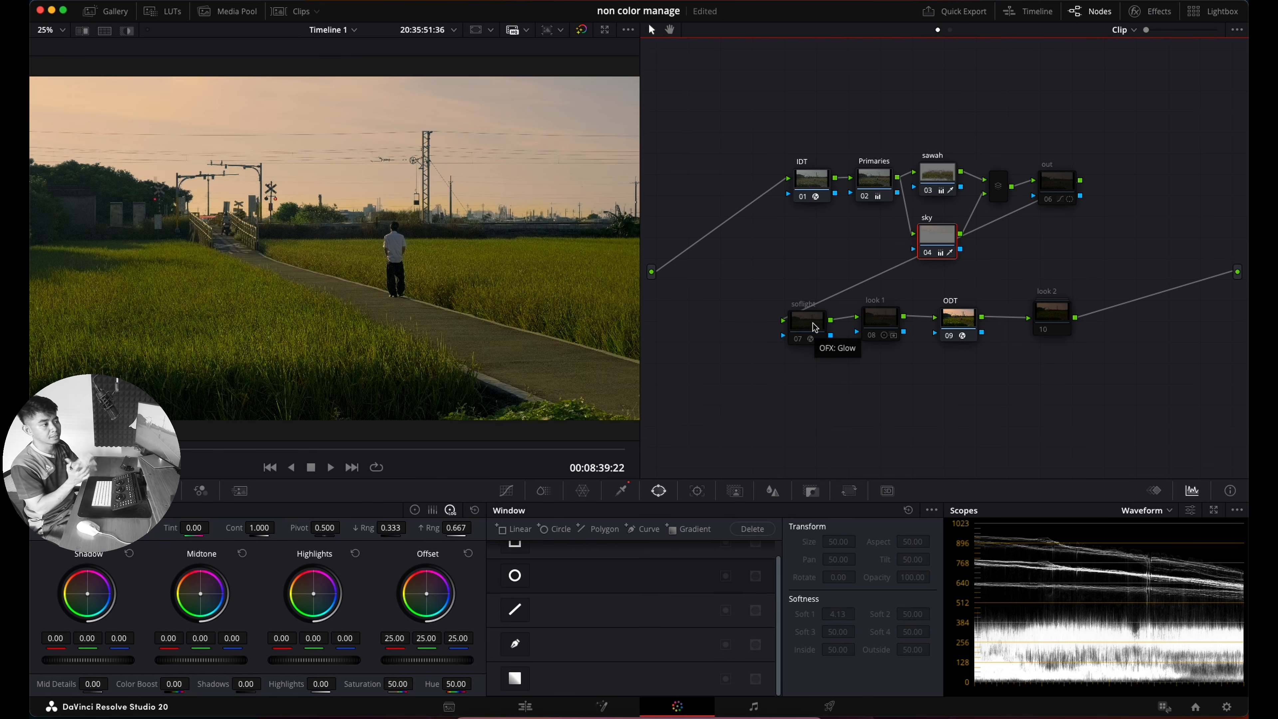
left_click_drag(950, 112, 943, 257)
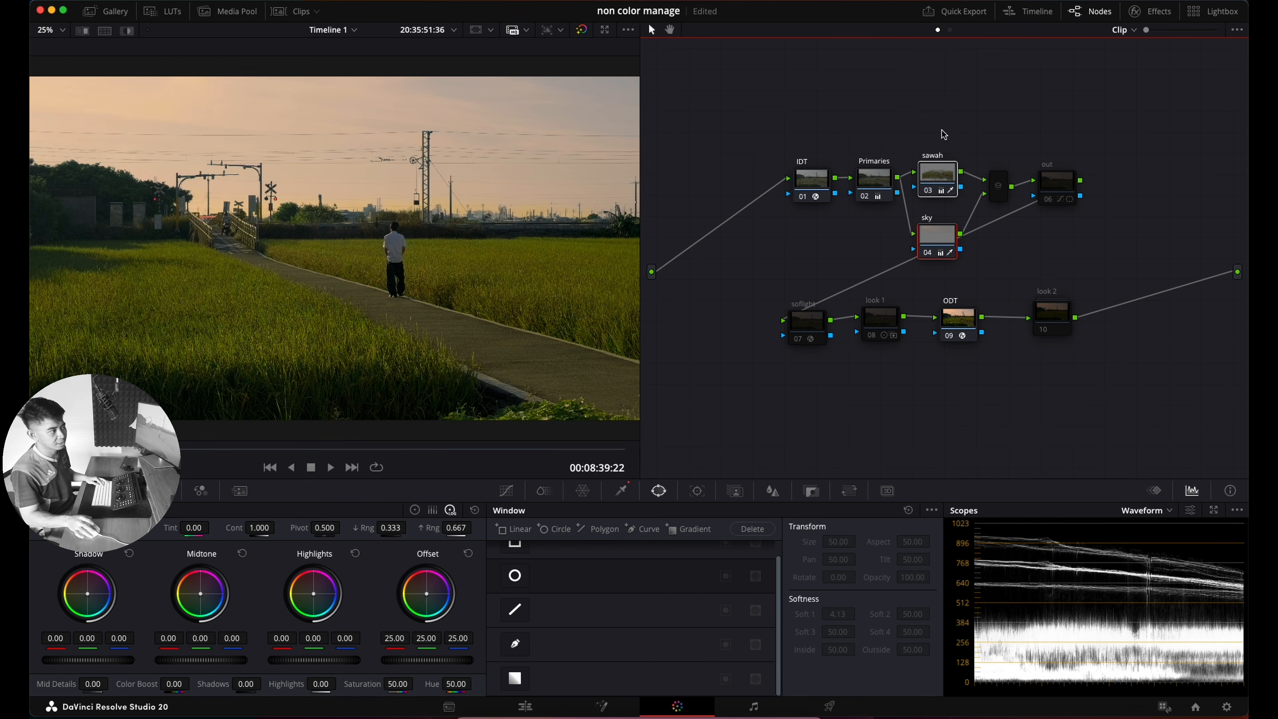
Step: Toggle the out node to compare the vignette, leave it enabled and inspect its circular window around the frame
left_click(1045, 191)
key("super+d")
key("super+d")
key("super+d")
key("super+d")
key("super+d")
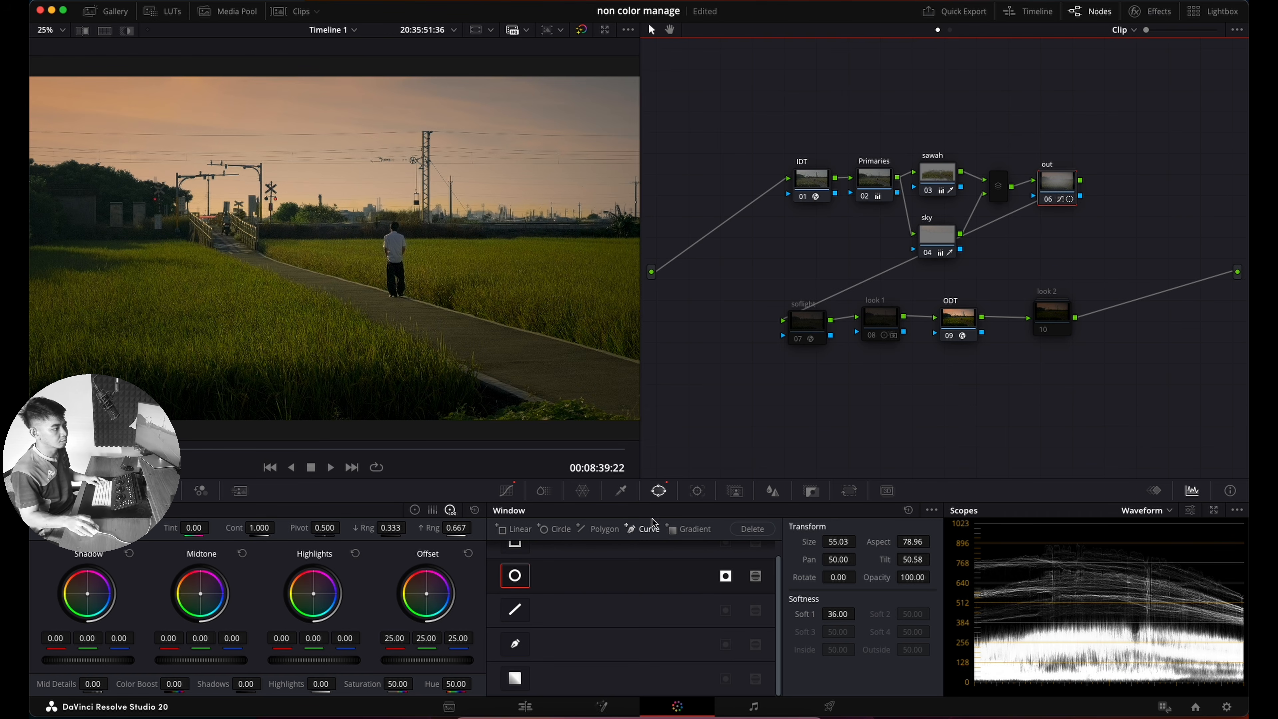
left_click(57, 468)
left_click(85, 522)
scroll(494, 296, "down", 2)
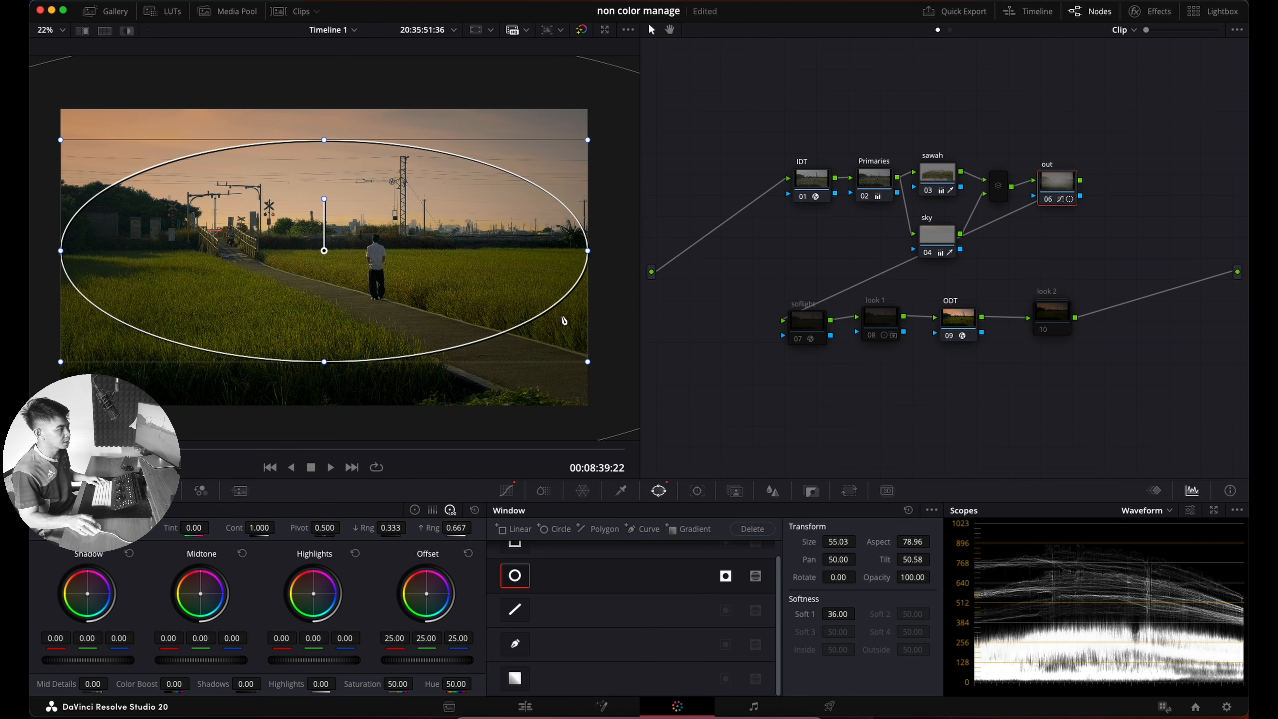
Step: Toggle the soflight node to compare the image with and without the glow, leaving it enabled
left_click(816, 325)
key("super+d")
key("super+d")
key("super+d")
key("super+d")
key("super+d")
key("super+d")
key("super+d")
key("super+d")
key("super+d")
key("super+d")
key("super+d")
key("super+d")
key("super+d")
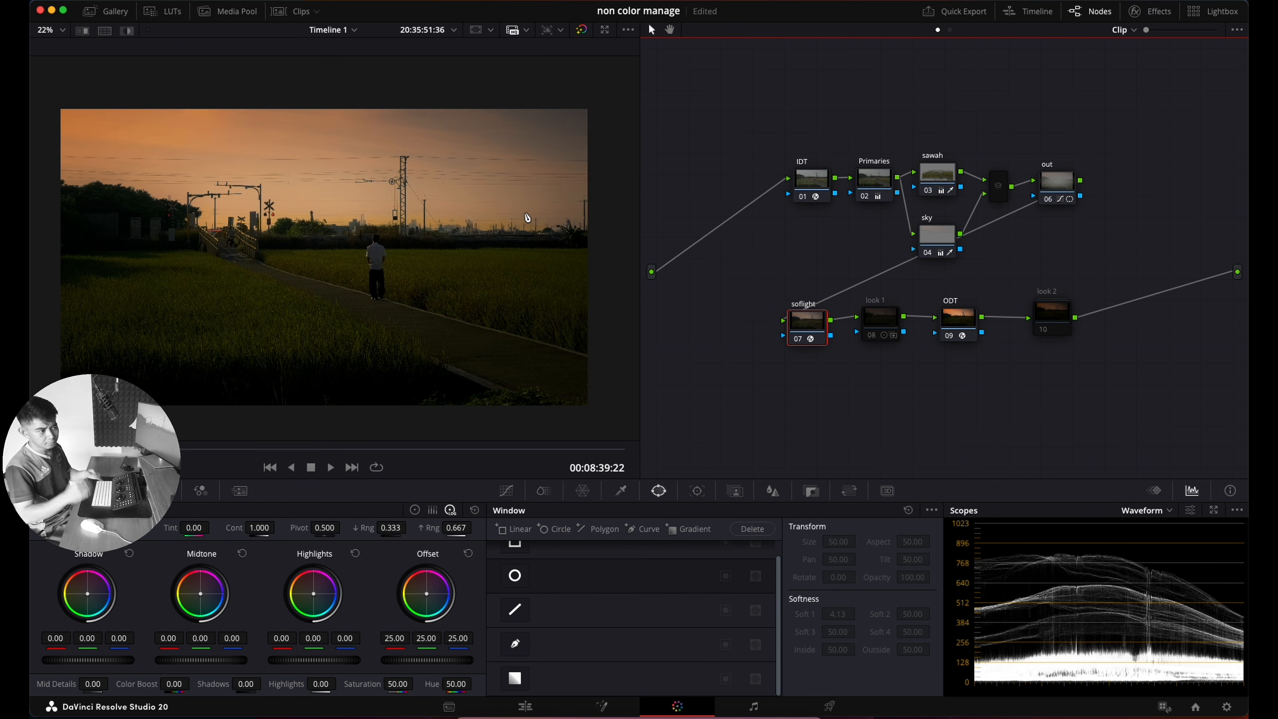
Step: Re-enable look 2 and open its compound node, disabling the inner look node to isolate Ceneon, adj and Kodak
left_click(1062, 323)
key("super+d")
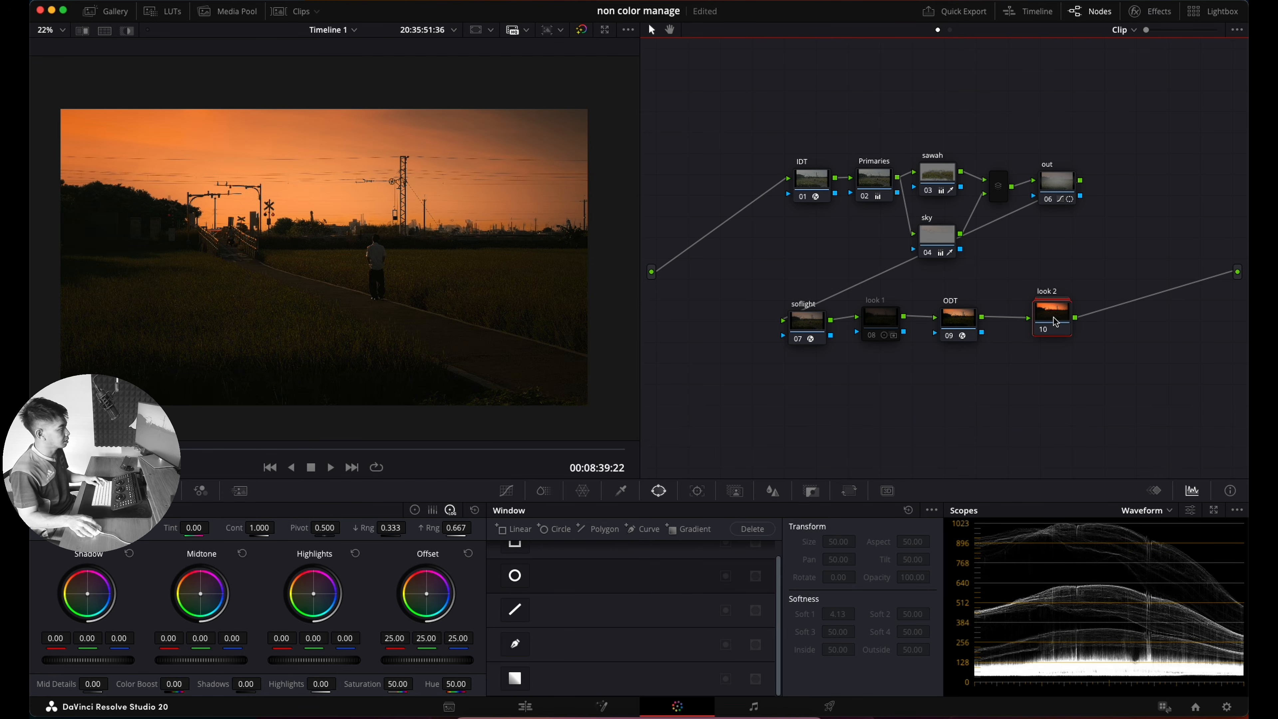
double_click(1056, 323)
left_click(1120, 265)
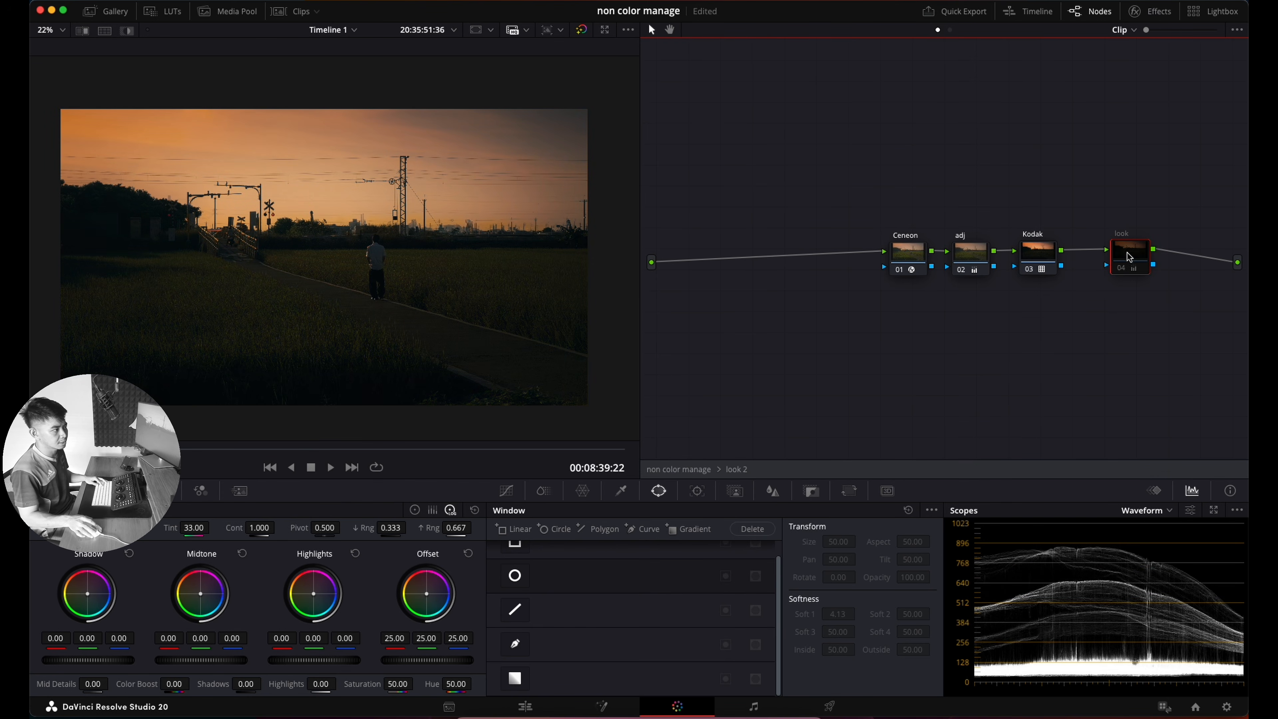
left_click_drag(876, 223, 1044, 321)
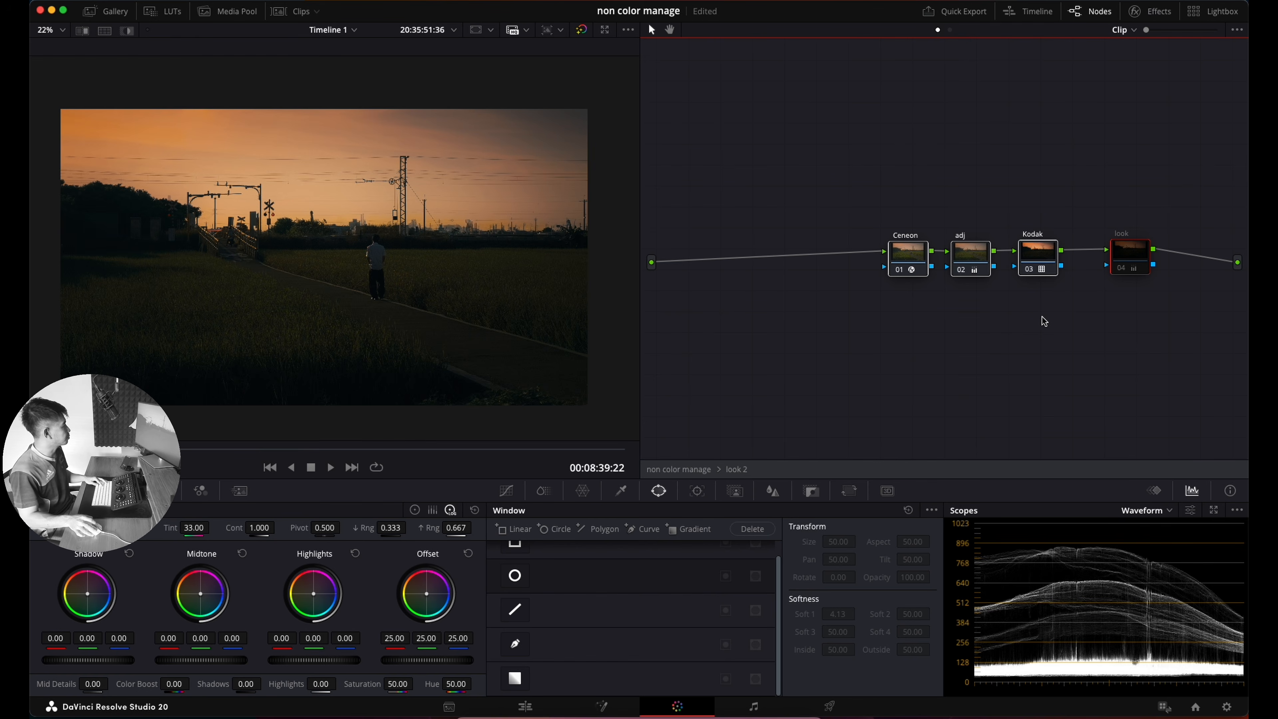
left_click(906, 389)
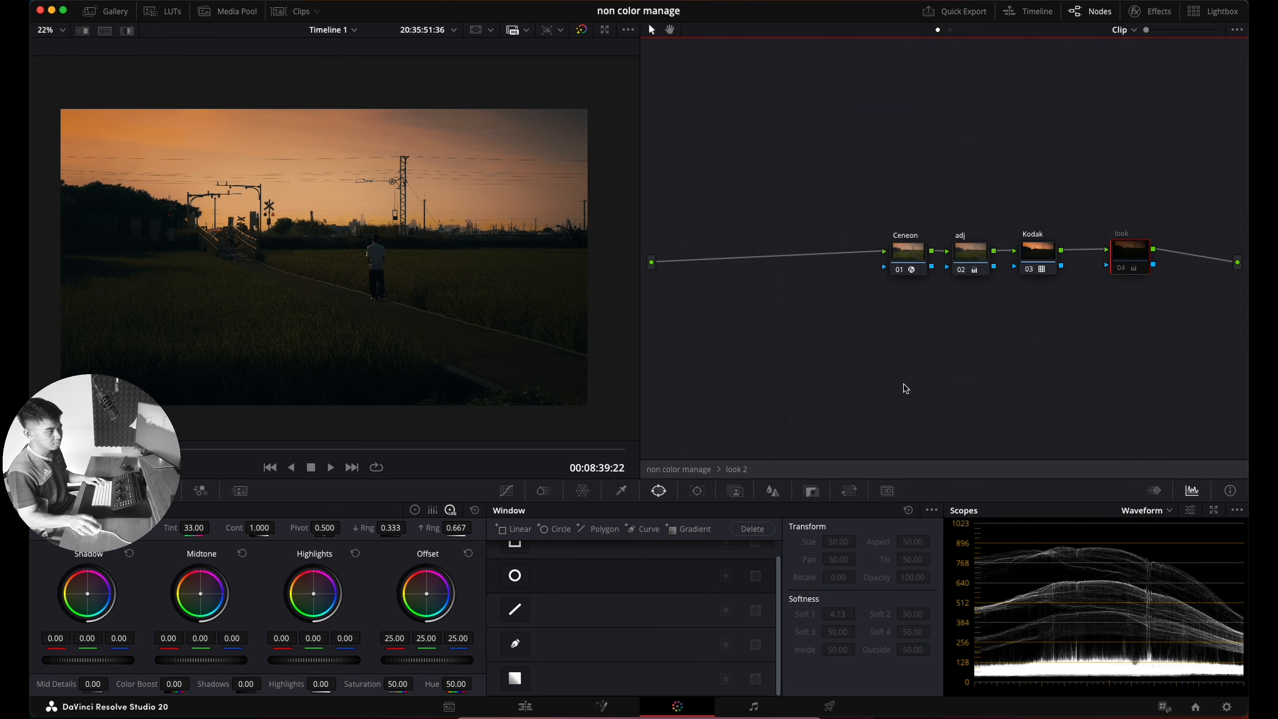
Step: Compare the image with the inner look node off and on, leaving it enabled
left_click(1125, 266)
key("super+d")
key("super+d")
key("super+d")
key("super+d")
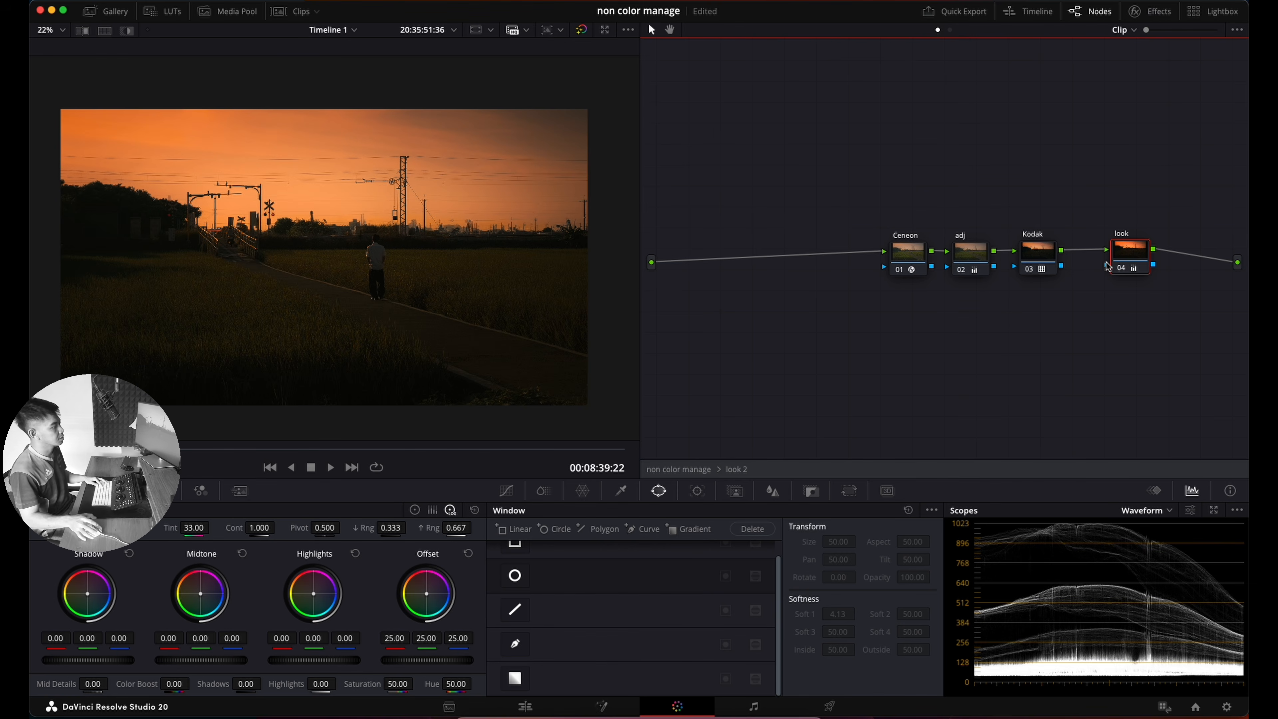
Step: Return to the main node tree and re-enable look 1
double_click(745, 468)
left_click(898, 340)
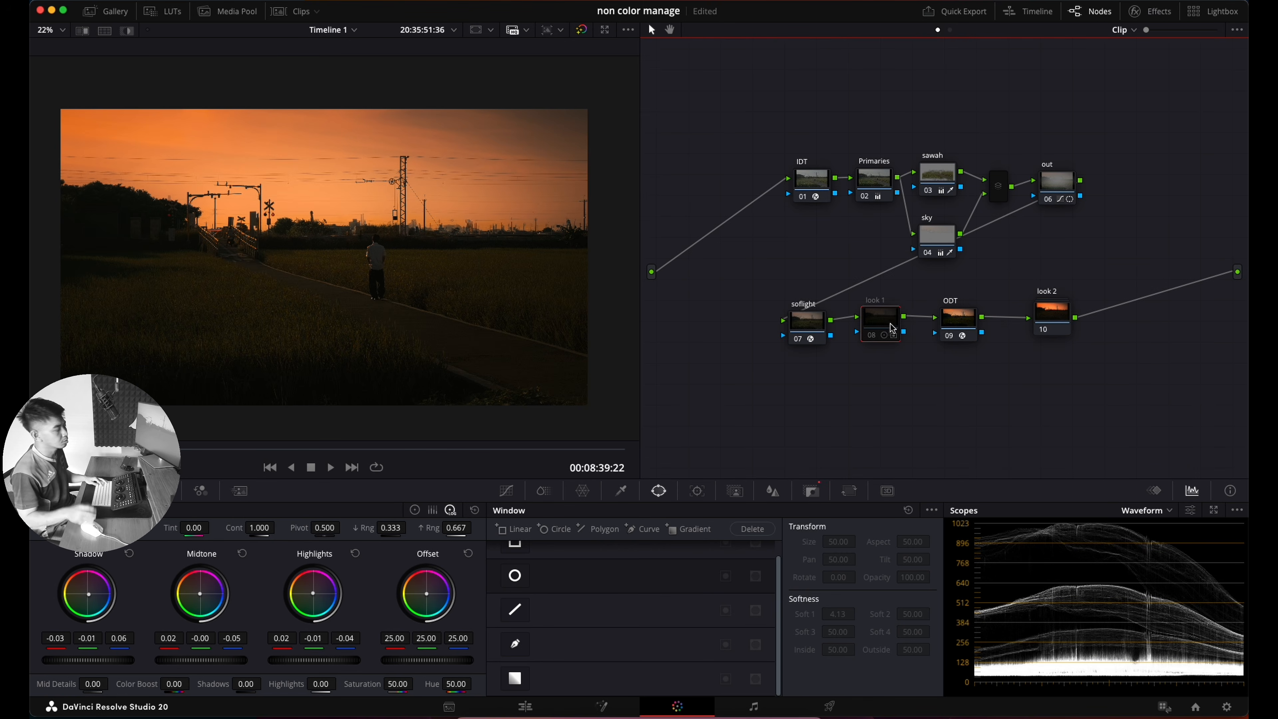
left_click(450, 512)
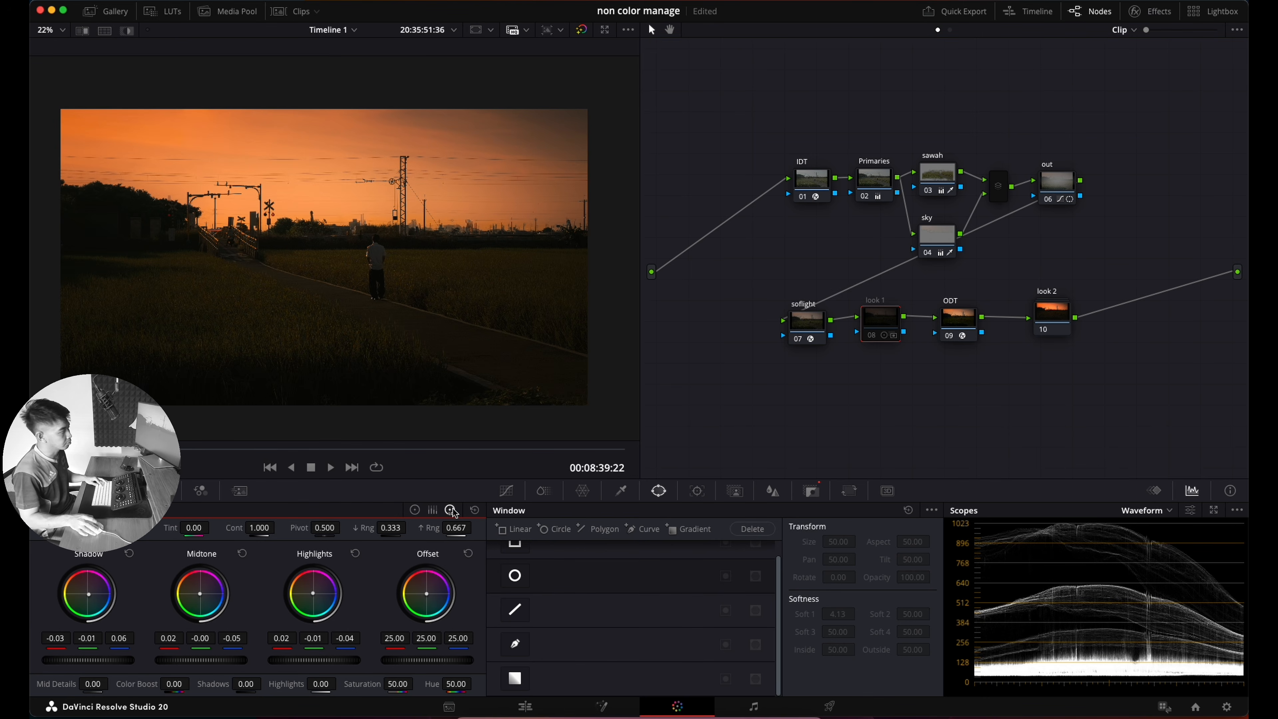
key("super+d")
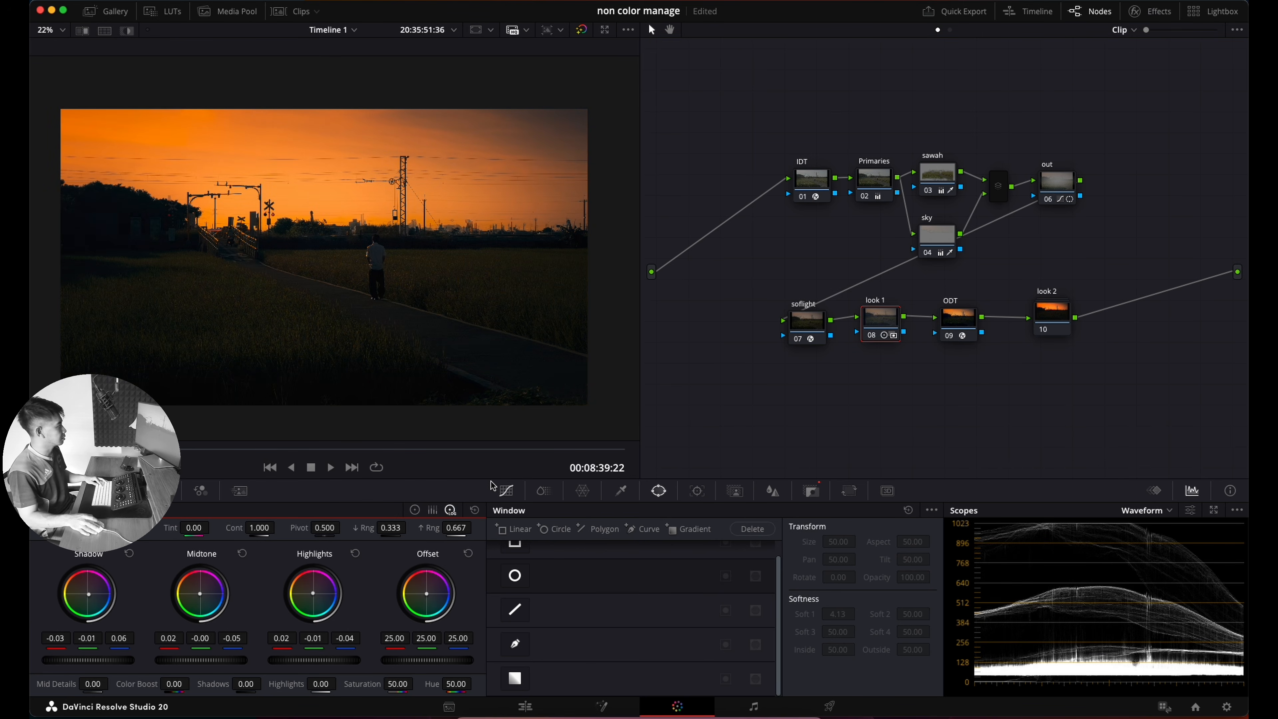